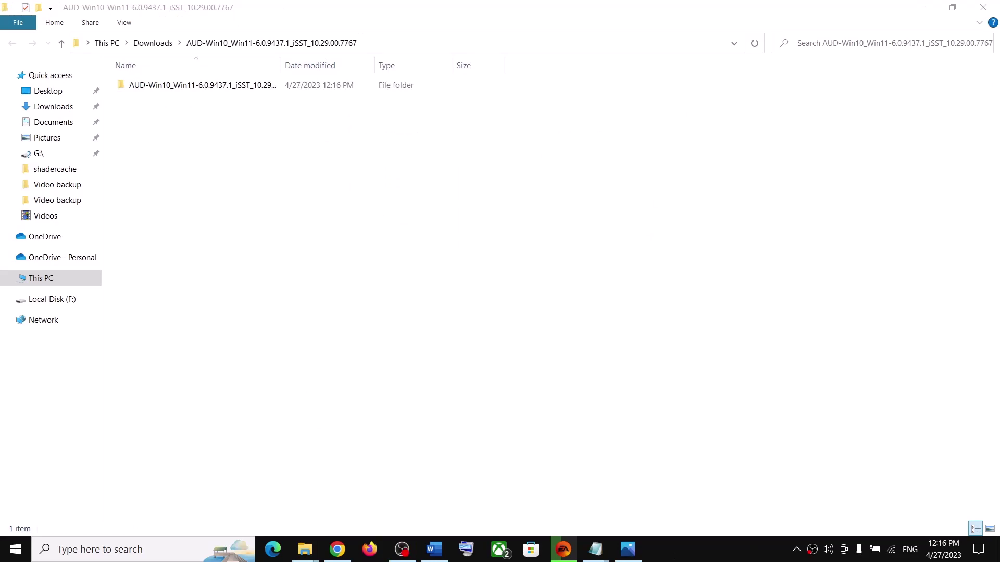
# - Open the extracted AUD-Win10_Win11-6.0.9437.1_iSST_10.29.00.7767 driver folder and run its Setup application
pyautogui.click(169, 90)
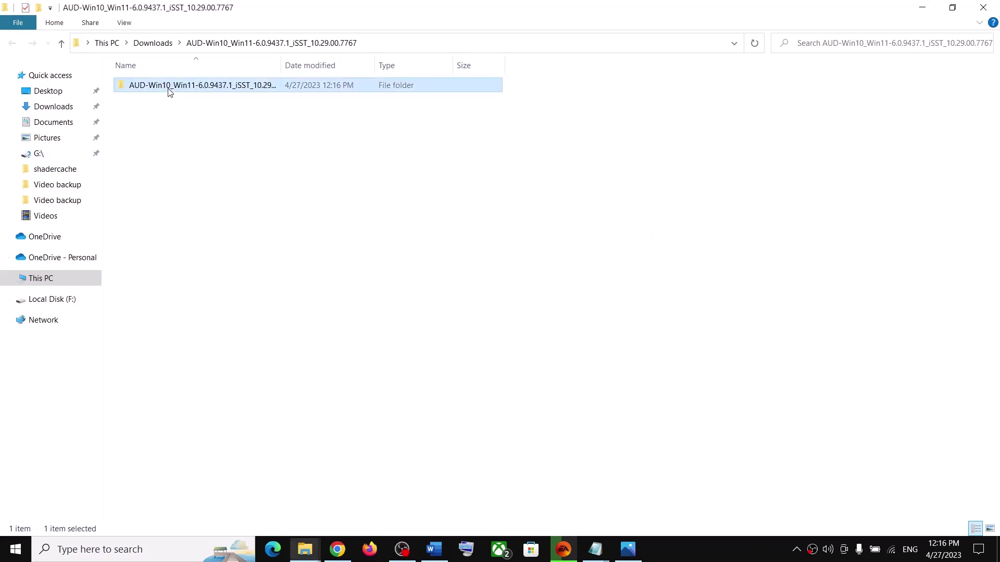
pyautogui.doubleClick(169, 90)
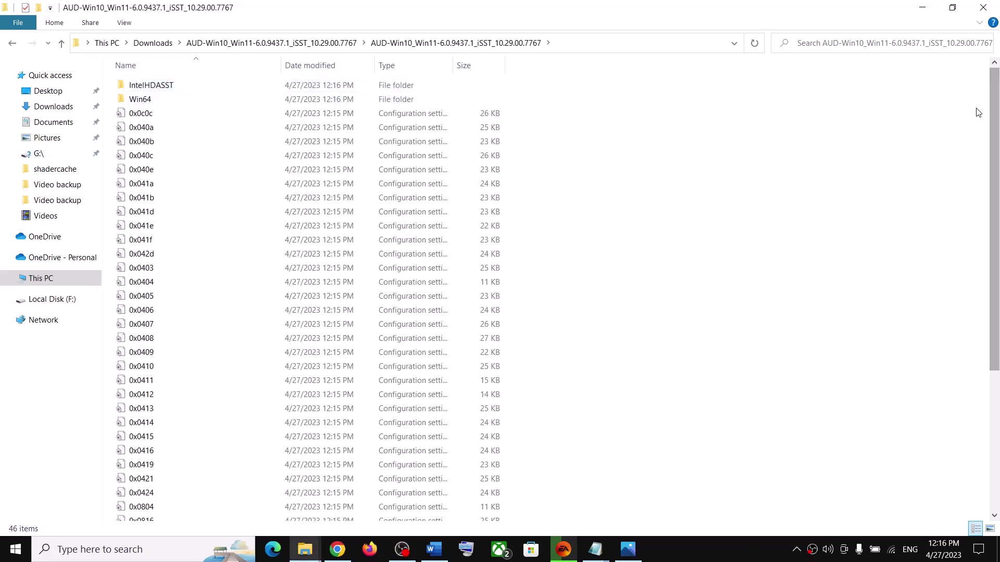
pyautogui.moveTo(994, 116); pyautogui.dragTo(997, 239)
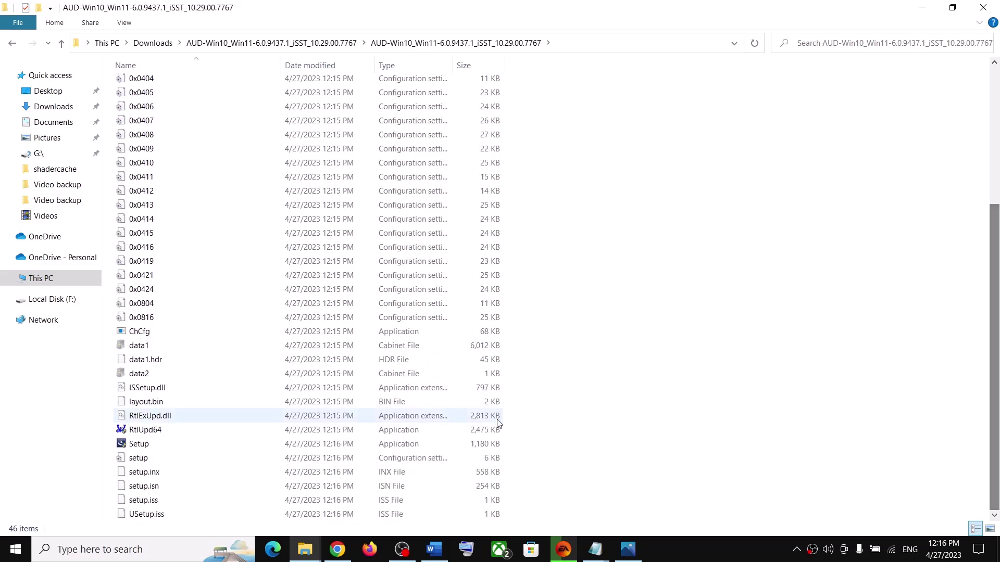
pyautogui.scroll(-1, 180, 452)
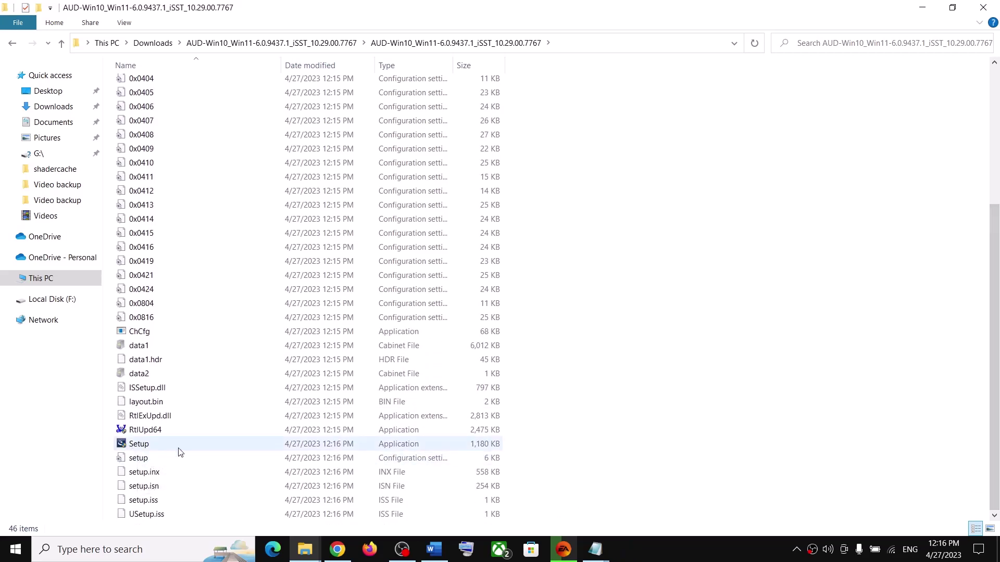
pyautogui.click(149, 447)
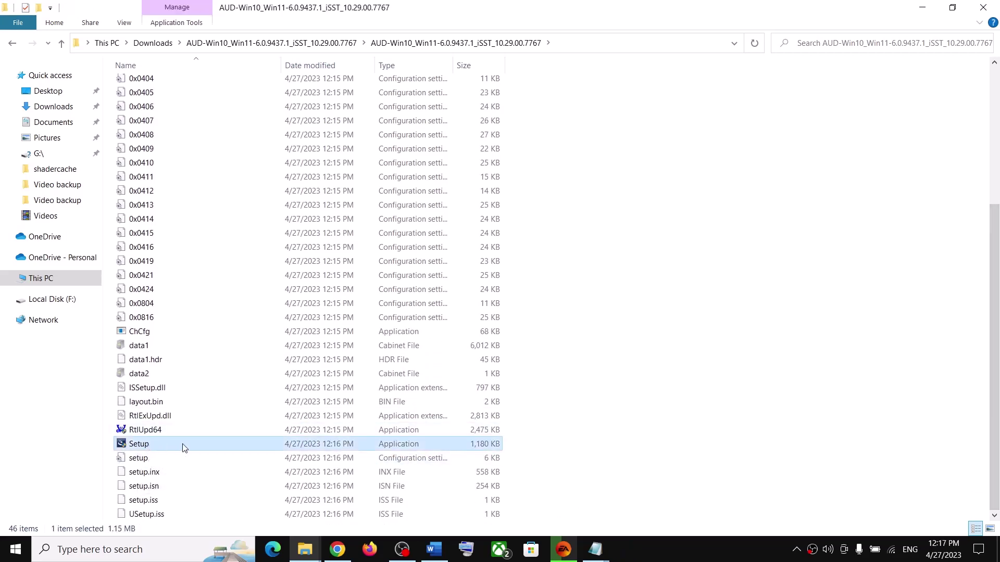
pyautogui.doubleClick(169, 447)
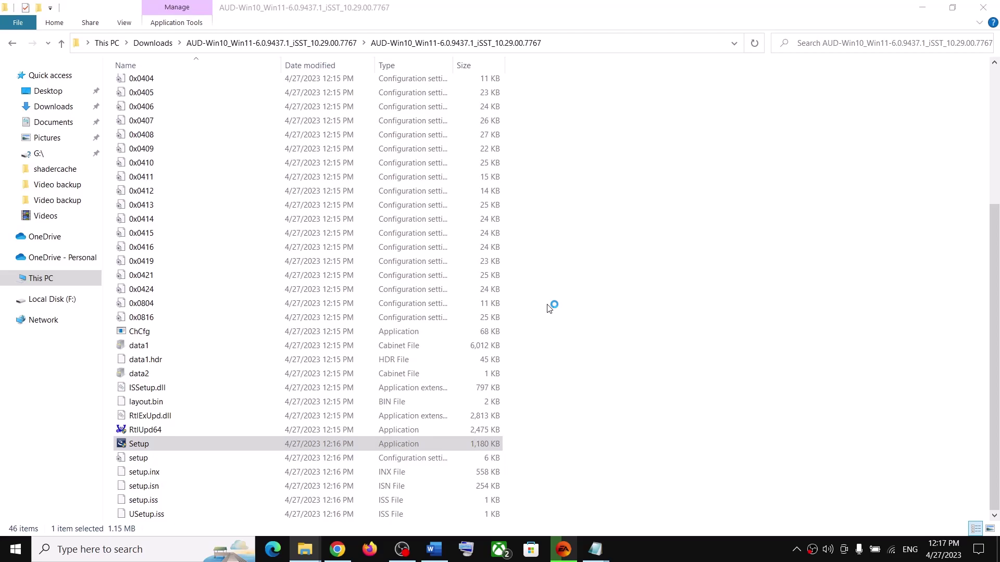
pyautogui.scroll(5, 427, 369)
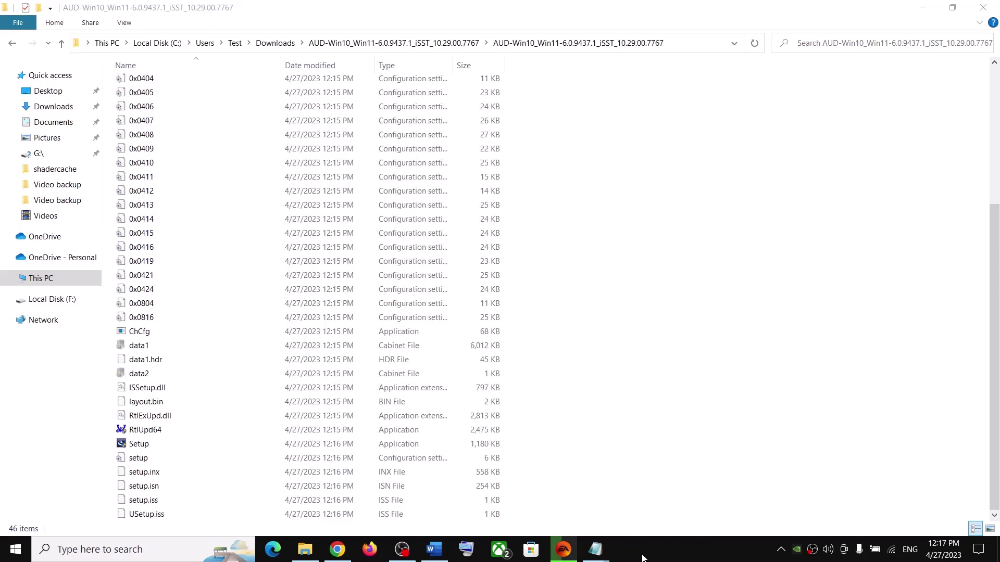
# - Show the computer's power options that include Restart, and return to the Word document
pyautogui.click(15, 549)
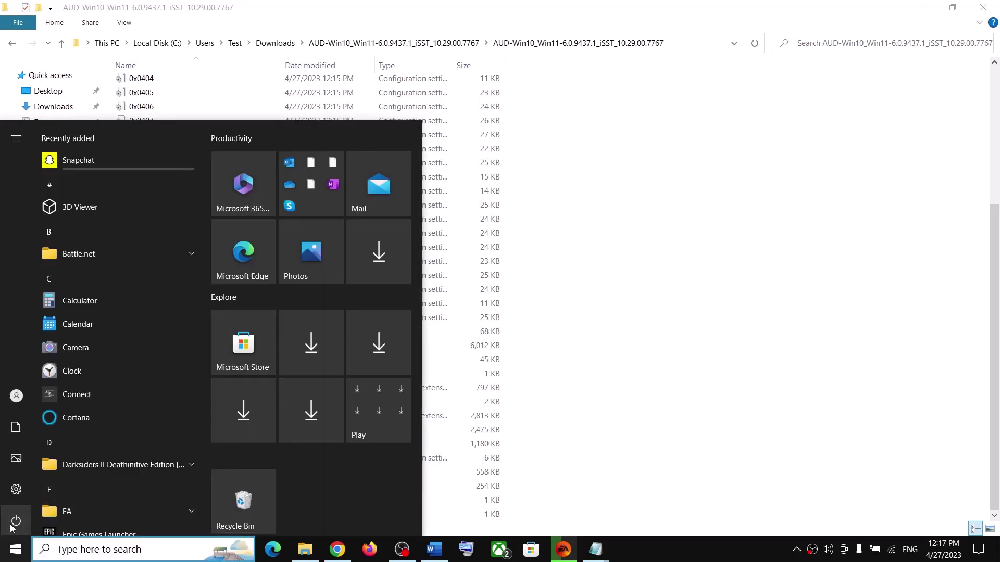
pyautogui.click(12, 524)
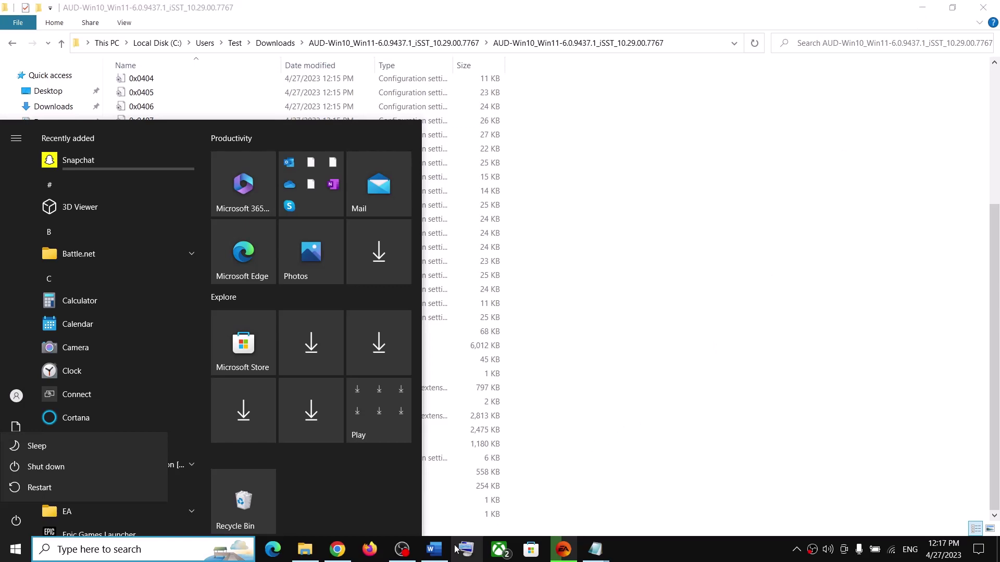
pyautogui.click(431, 556)
pyautogui.click(432, 555)
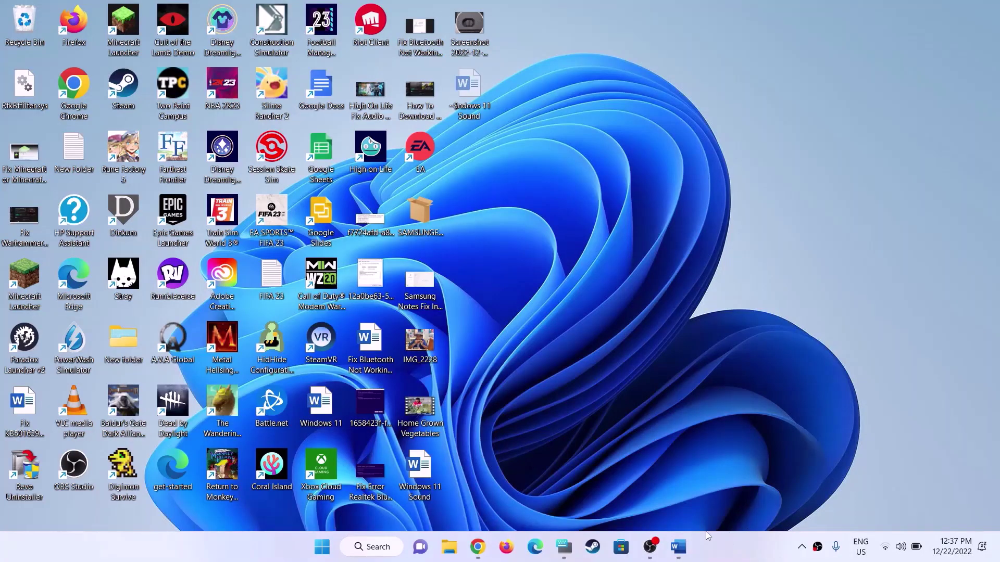
# - Show the Windows 11 Sound document in Word, highlight the Step 1 text about volume levels, and minimize it
pyautogui.click(677, 547)
pyautogui.moveTo(162, 218); pyautogui.dragTo(724, 215)
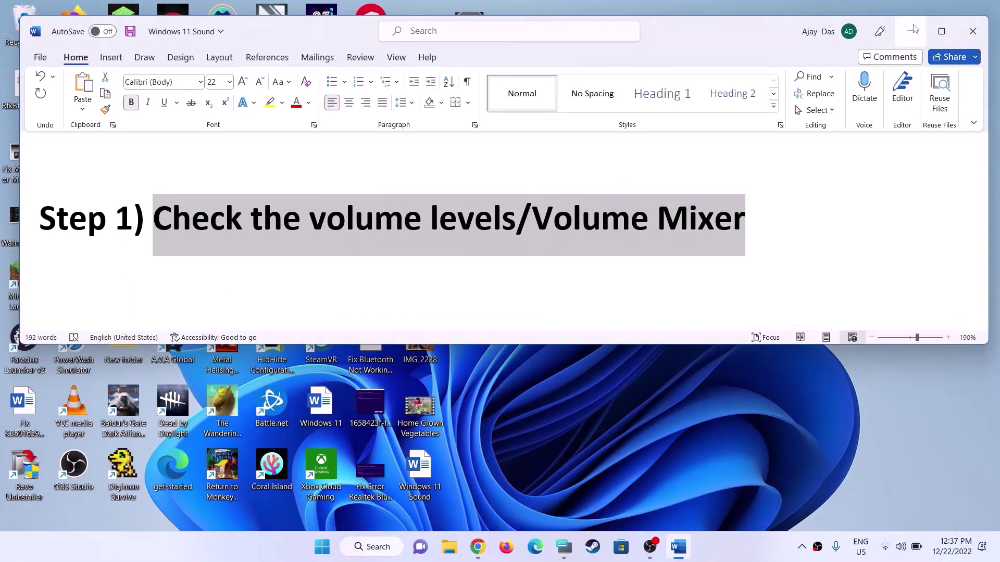
pyautogui.click(910, 31)
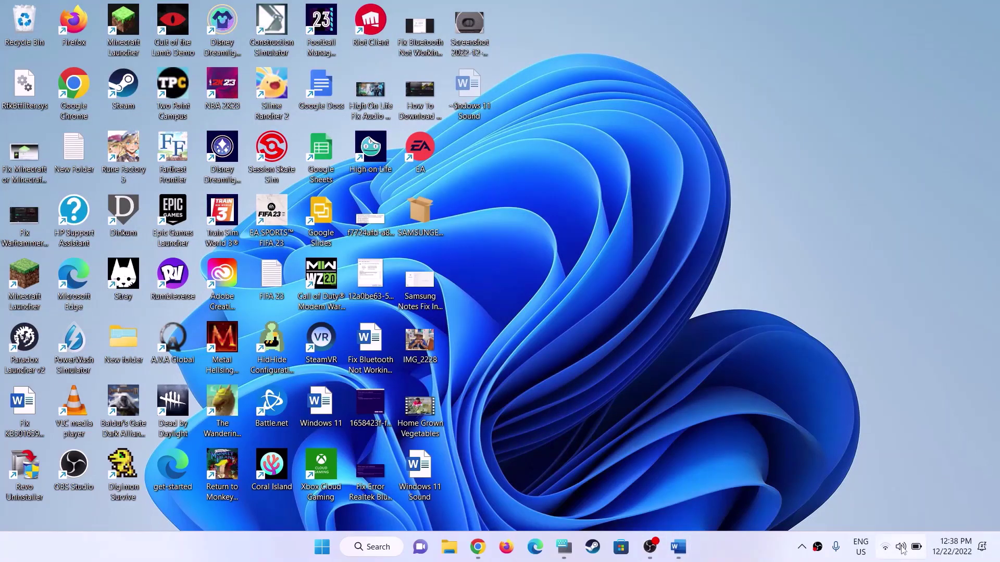
# - Make sure the system volume is at its maximum in the quick settings
pyautogui.click(902, 550)
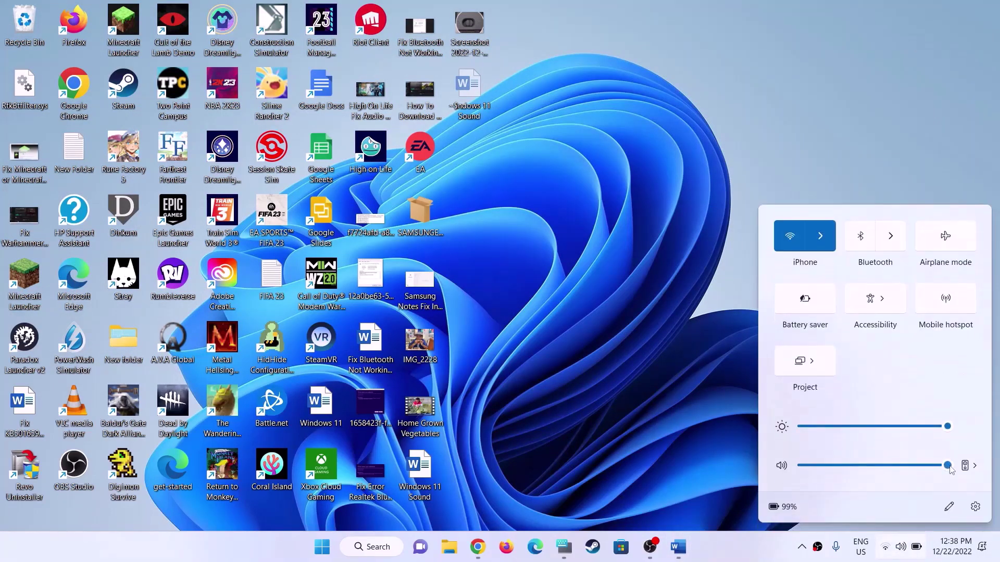
pyautogui.moveTo(950, 470)
pyautogui.mouseDown()
pyautogui.moveTo(917, 468)
pyautogui.moveTo(952, 472)
pyautogui.mouseUp()
pyautogui.click(703, 492)
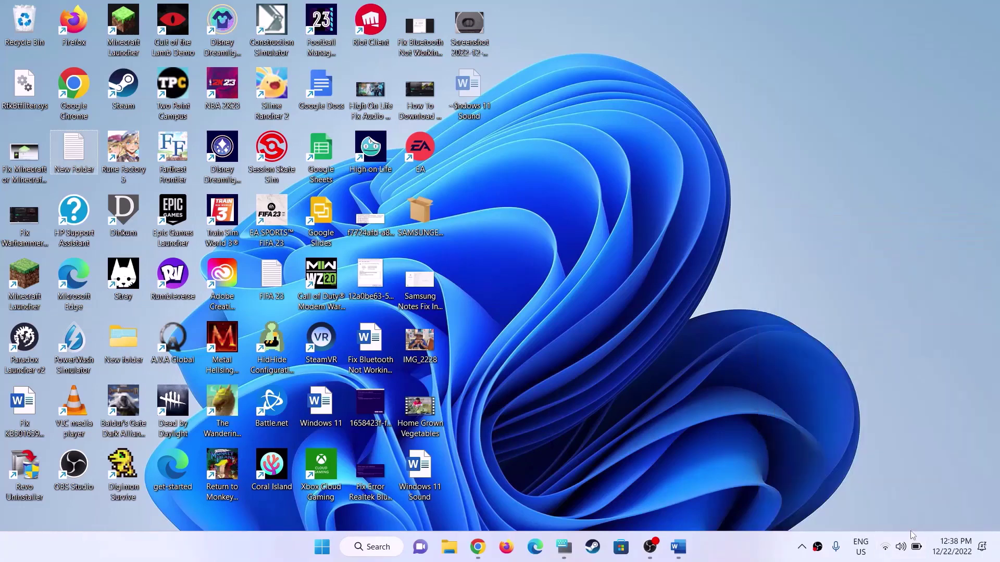
# - Check the system and per-app volume levels in the volume mixer, and close Settings
pyautogui.rightClick(904, 552)
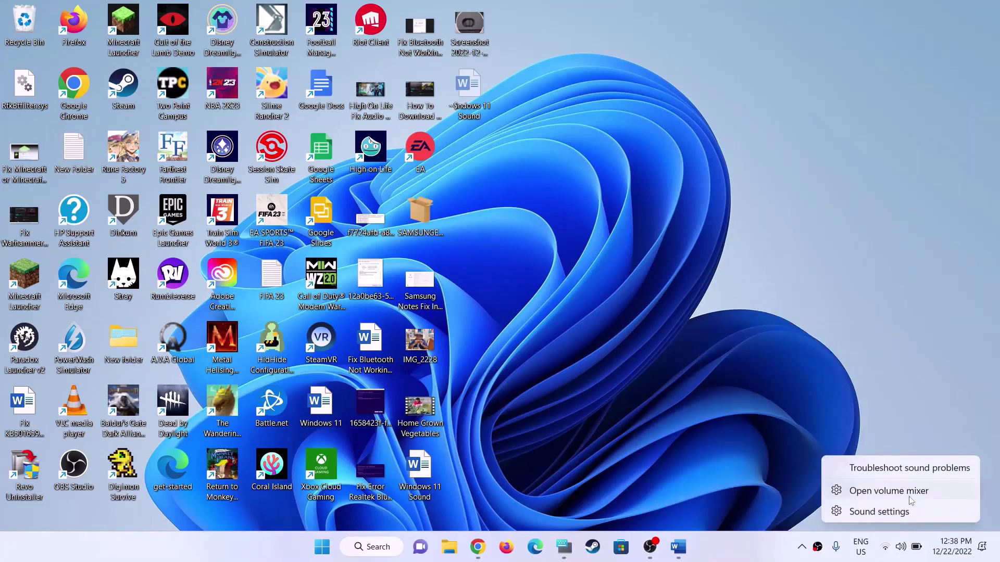
pyautogui.click(903, 492)
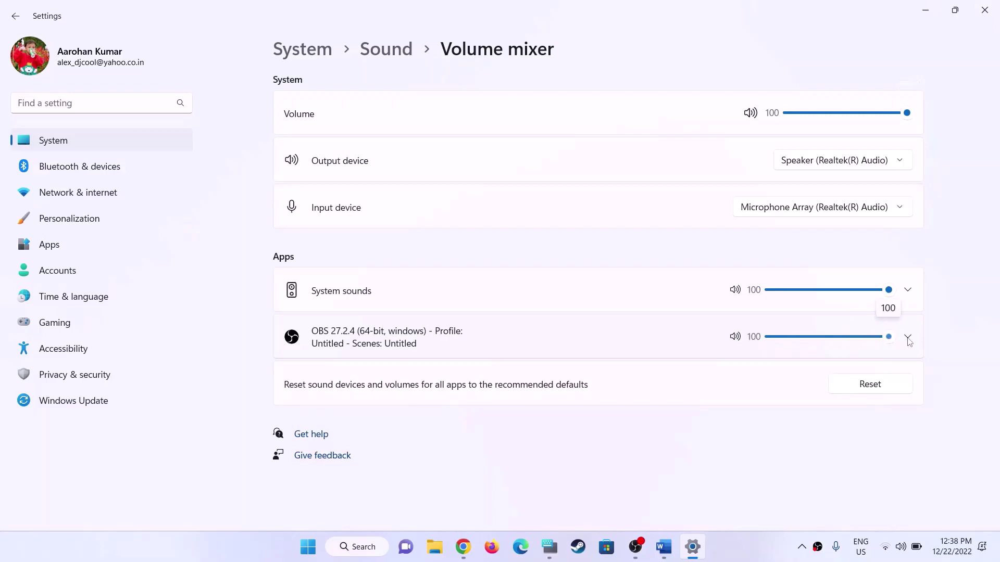
pyautogui.click(987, 14)
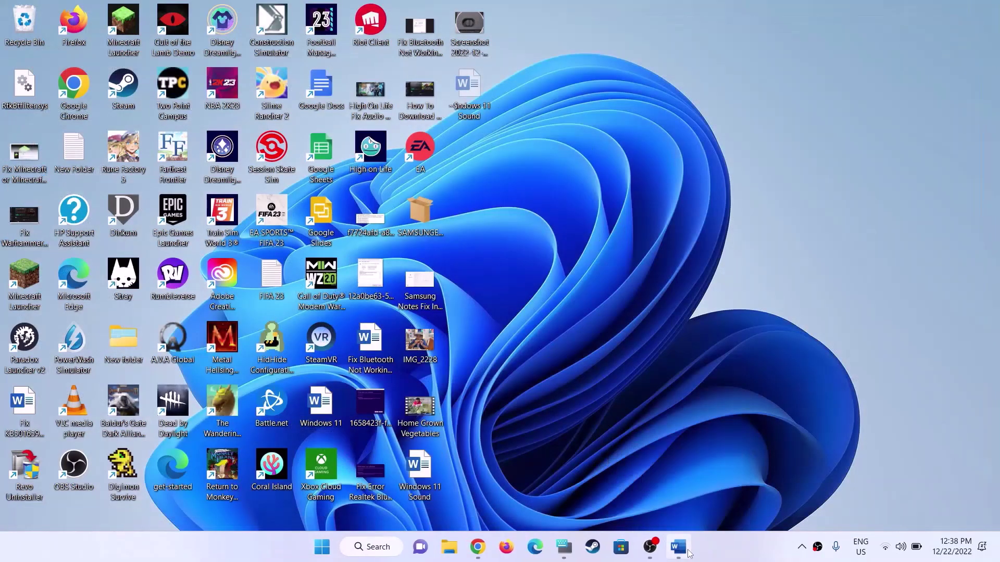
# - Switch to the Word document and highlight the Step 2 text about selecting the right audio device
pyautogui.click(678, 546)
pyautogui.scroll(-3, 315, 237)
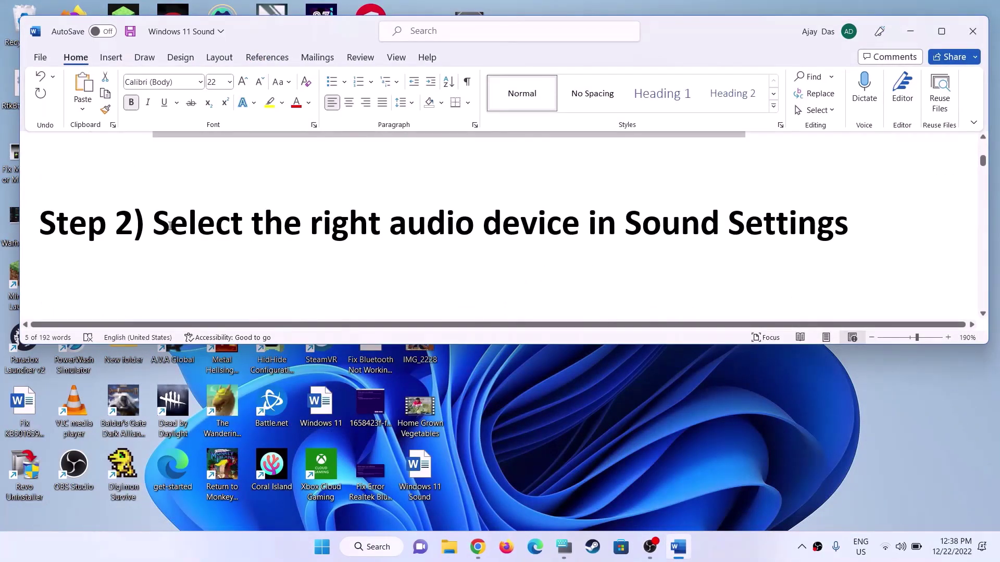
pyautogui.moveTo(169, 225); pyautogui.dragTo(803, 231)
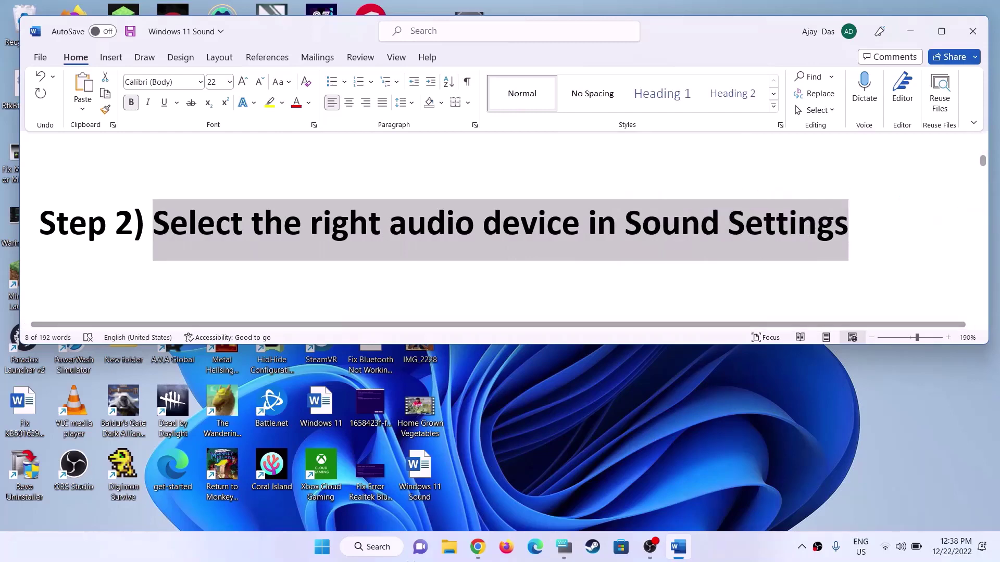
# - Check the available output devices under Choose where to play sound in the system Sound settings, and close Settings
pyautogui.click(322, 546)
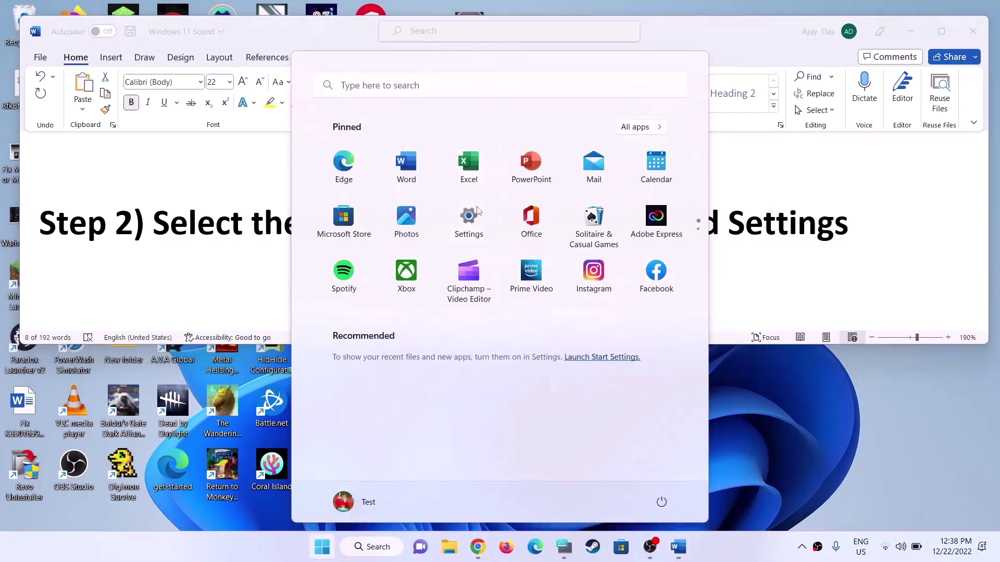
pyautogui.click(468, 216)
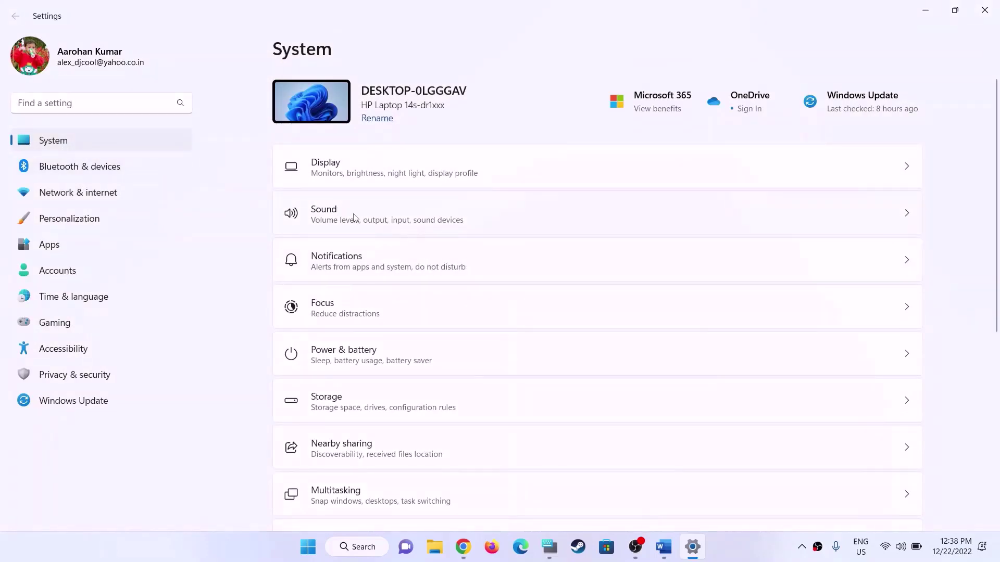
pyautogui.click(353, 217)
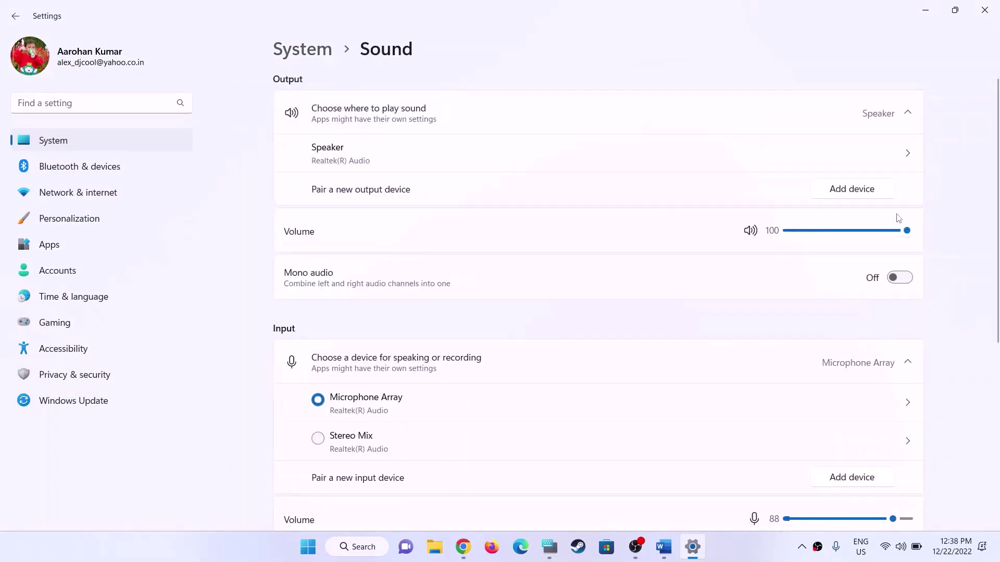
pyautogui.click(908, 115)
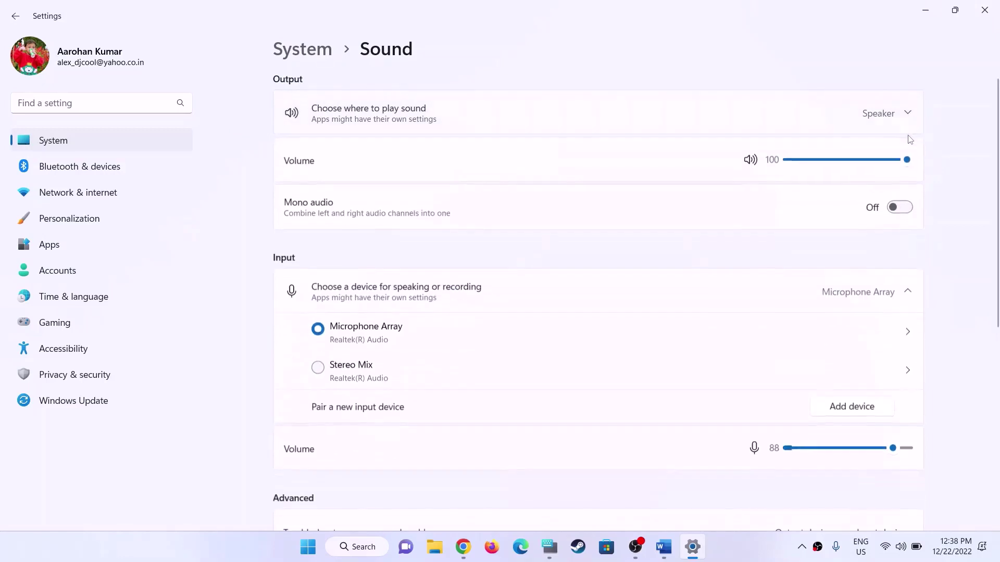
pyautogui.click(908, 114)
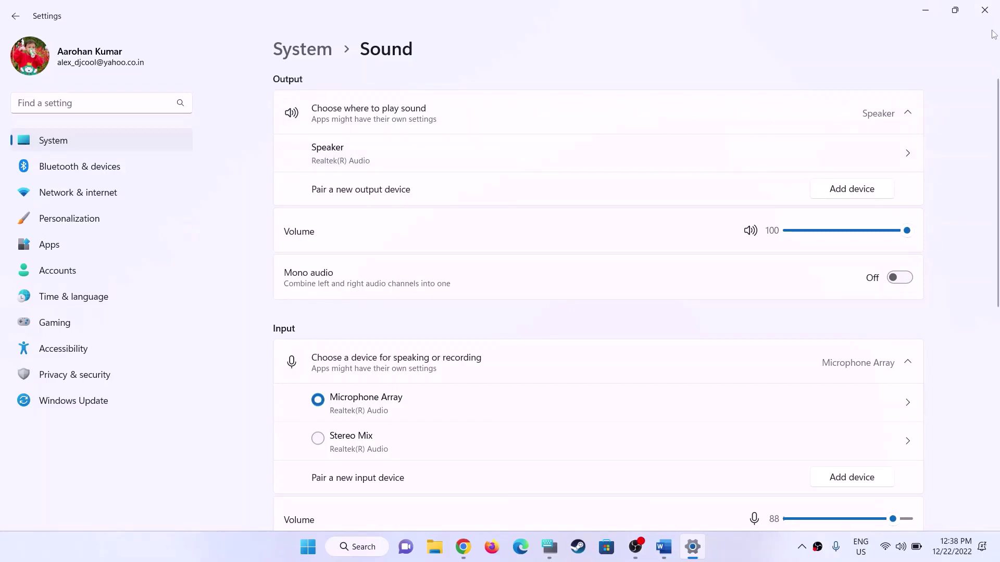
pyautogui.click(984, 10)
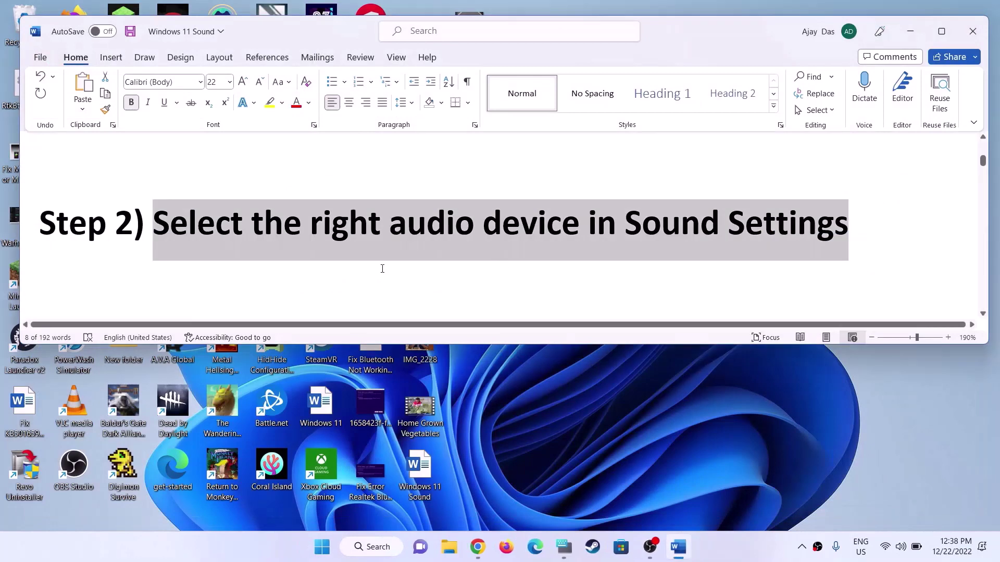
# - Highlight the Step 3 instruction about the sound control panel in the Word document
pyautogui.scroll(-3, 383, 269)
pyautogui.moveTo(154, 235); pyautogui.dragTo(817, 255)
# - Open the Sound dialog from Control Panel's Hardware and Sound category and move it clear of the links
pyautogui.click(322, 546)
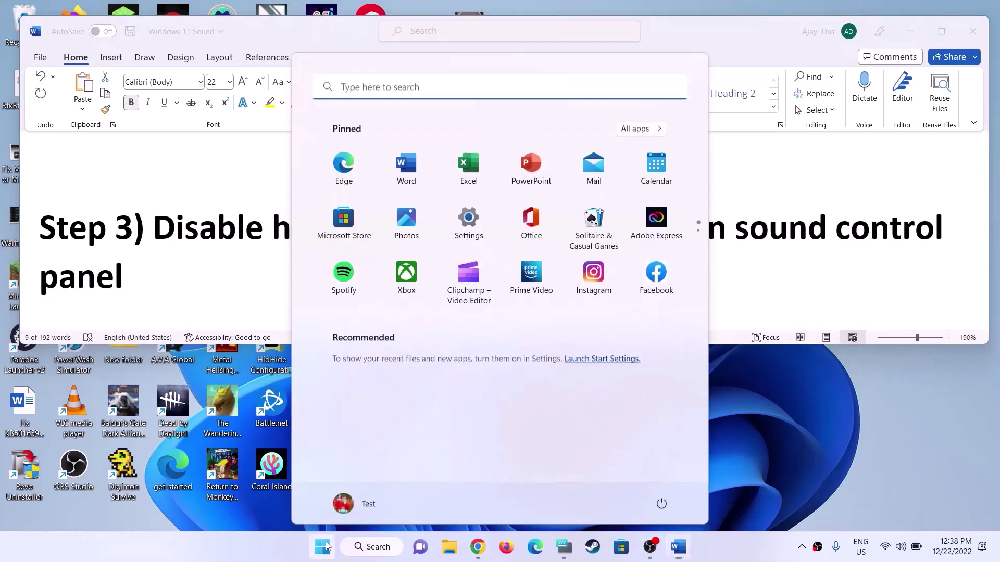
pyautogui.write('control')
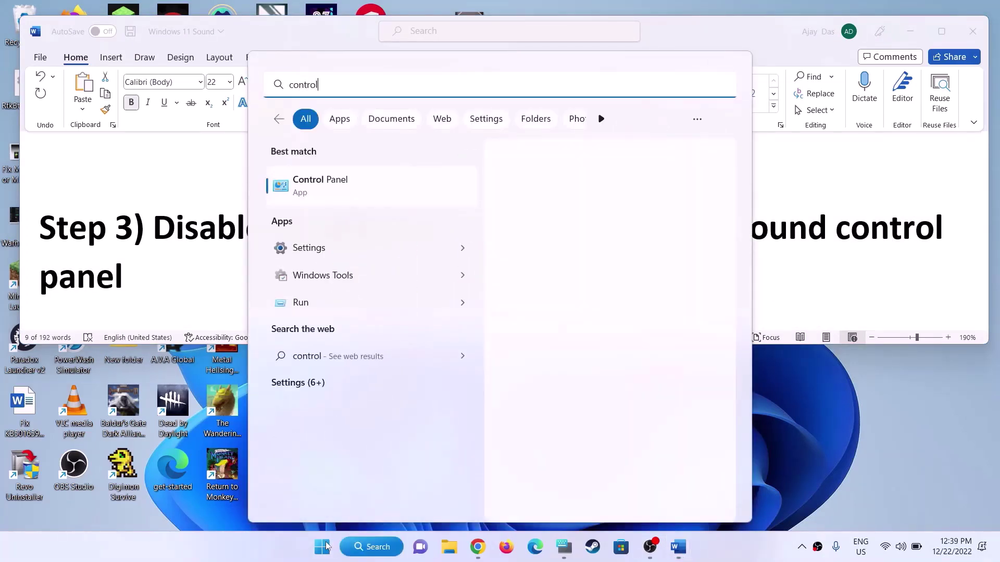
pyautogui.click(318, 194)
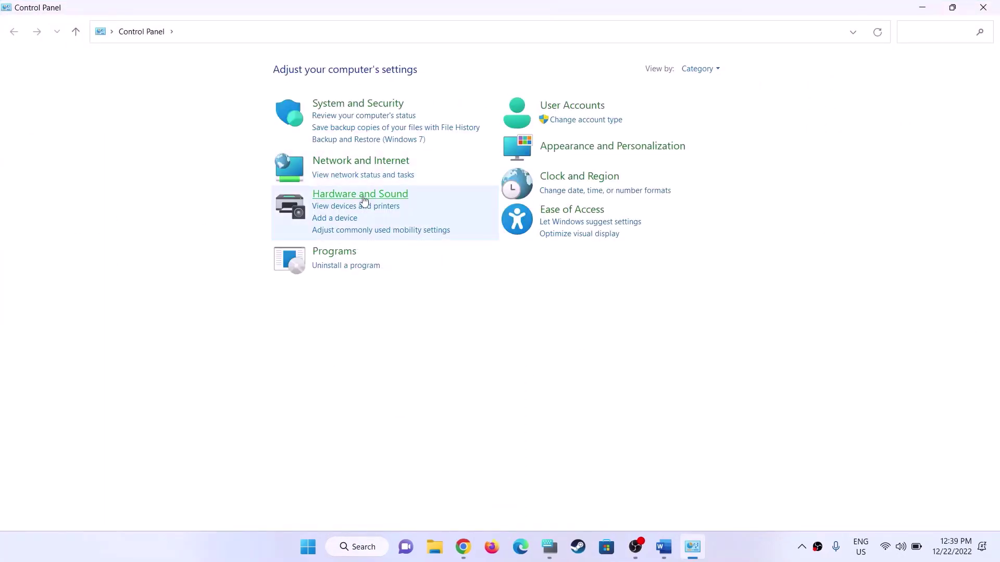
pyautogui.click(382, 199)
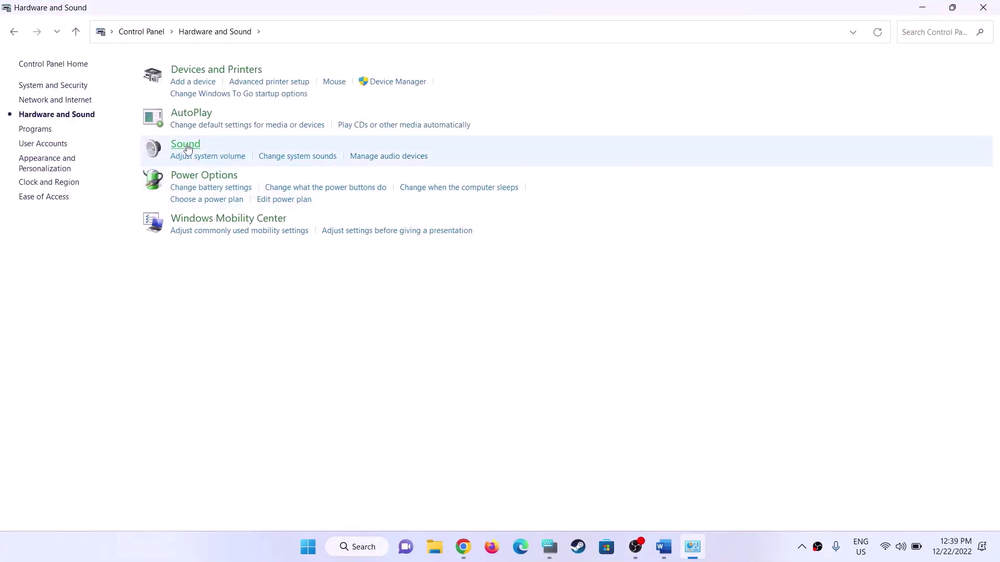
pyautogui.click(192, 145)
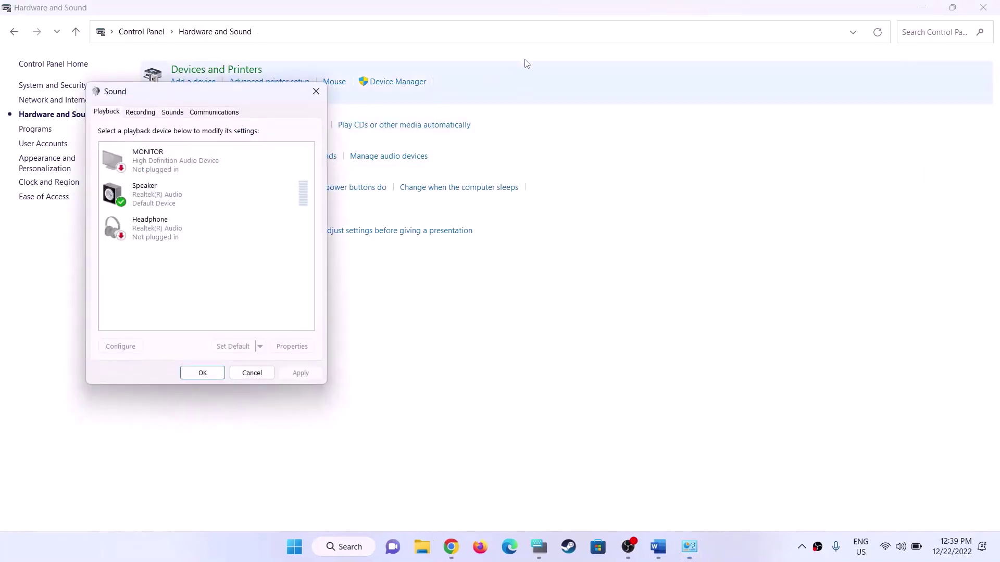
pyautogui.moveTo(244, 97); pyautogui.dragTo(670, 125)
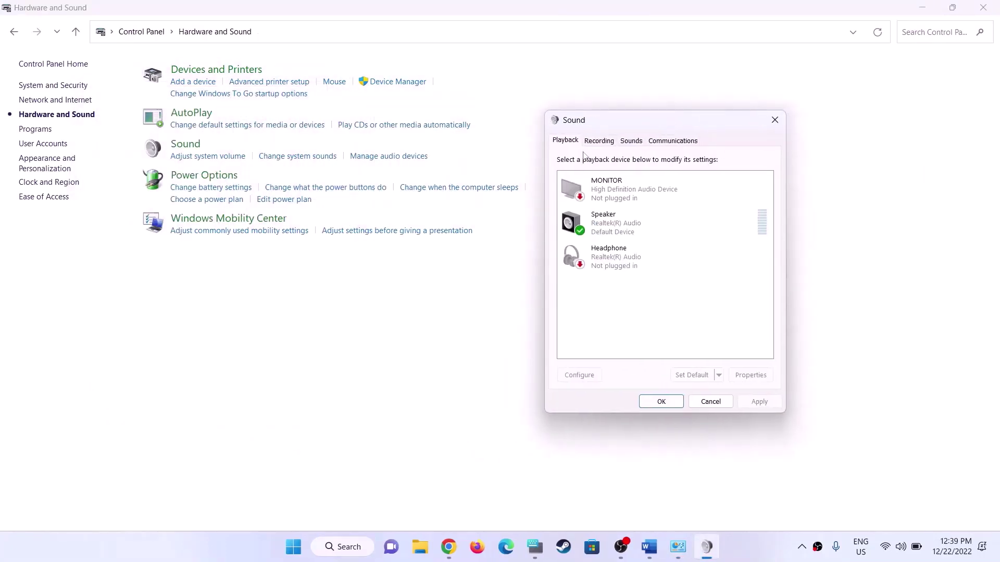
# - Disable the Headset Microphone among the recording devices and accept the Sound dialog
pyautogui.click(597, 144)
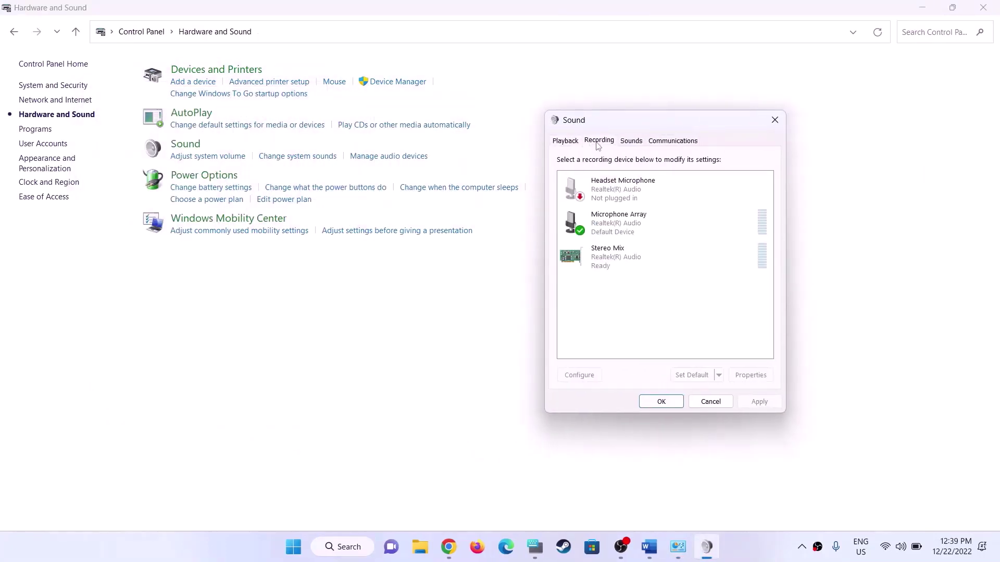
pyautogui.click(649, 191)
pyautogui.rightClick(654, 189)
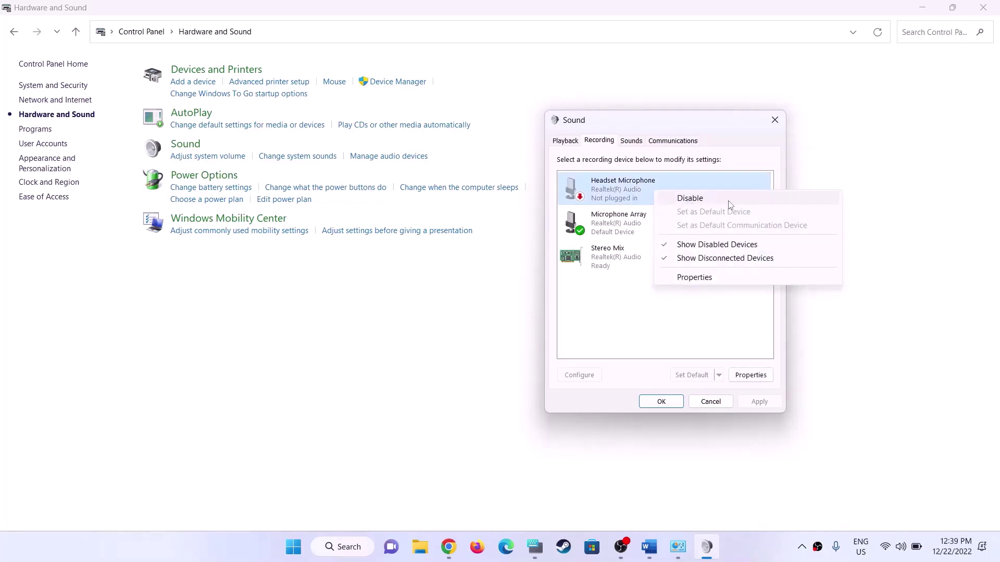
pyautogui.click(690, 199)
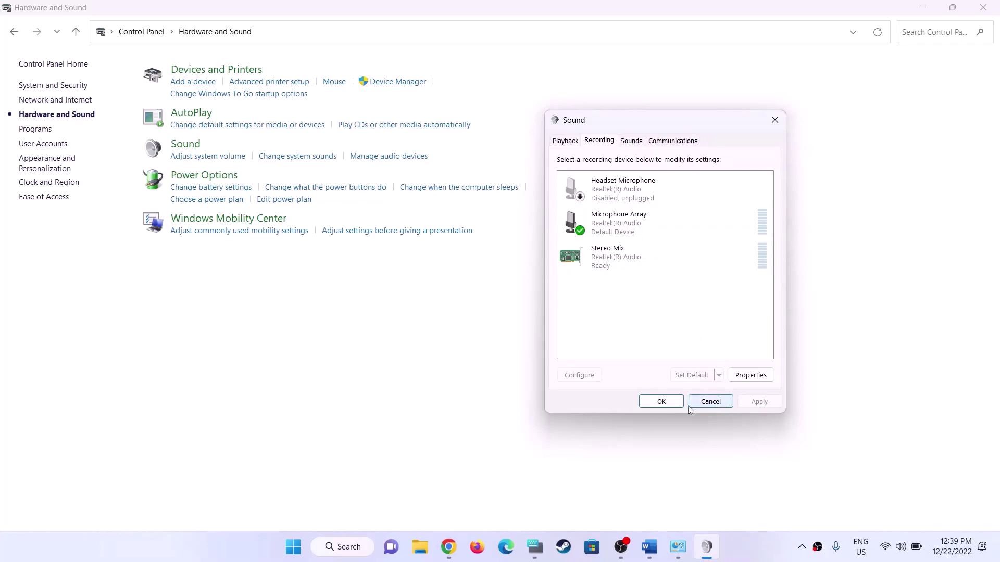
pyautogui.click(662, 401)
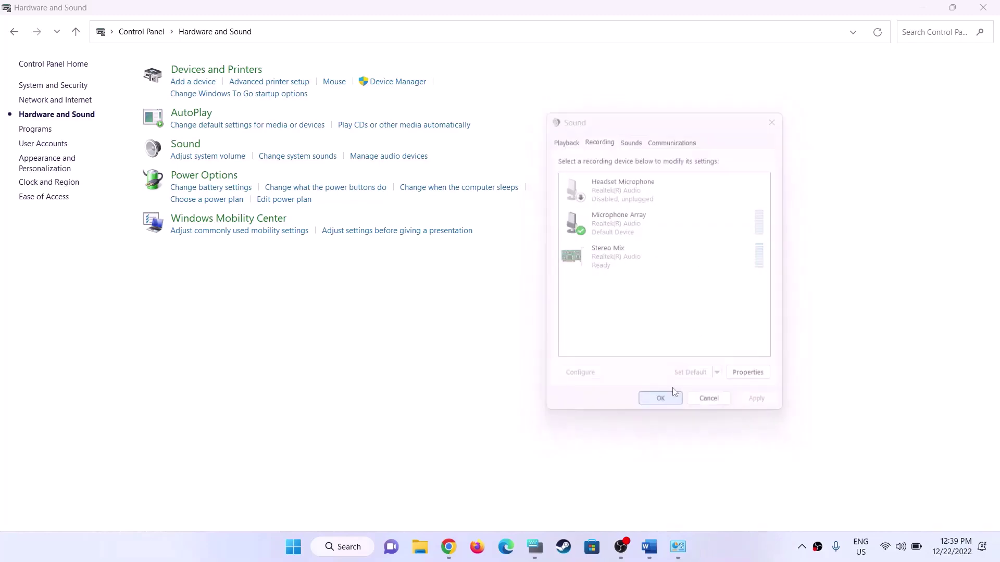
# - Close Control Panel and highlight the Step 4 instruction about the sound sample rate in the Word document
pyautogui.click(983, 7)
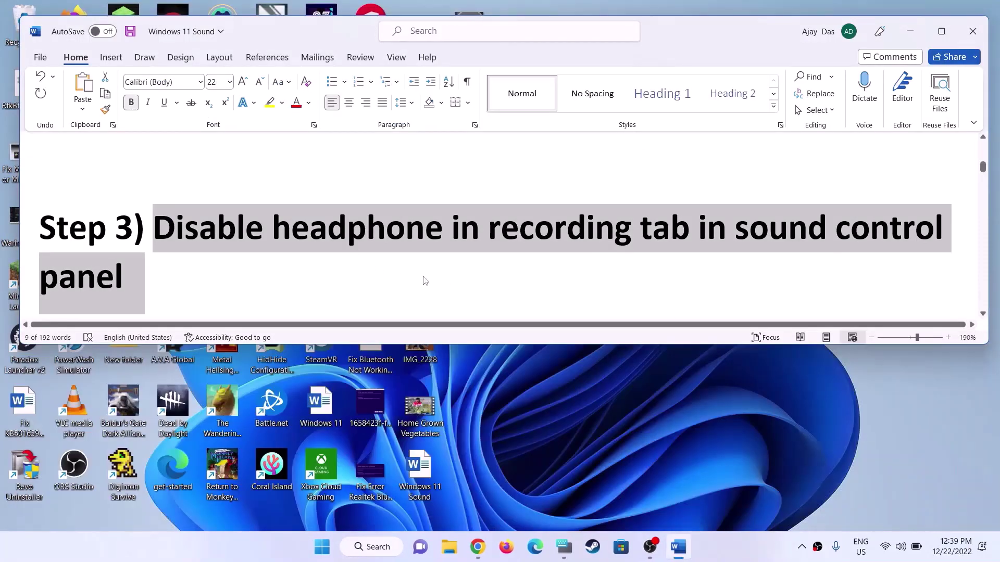
pyautogui.scroll(-3, 425, 281)
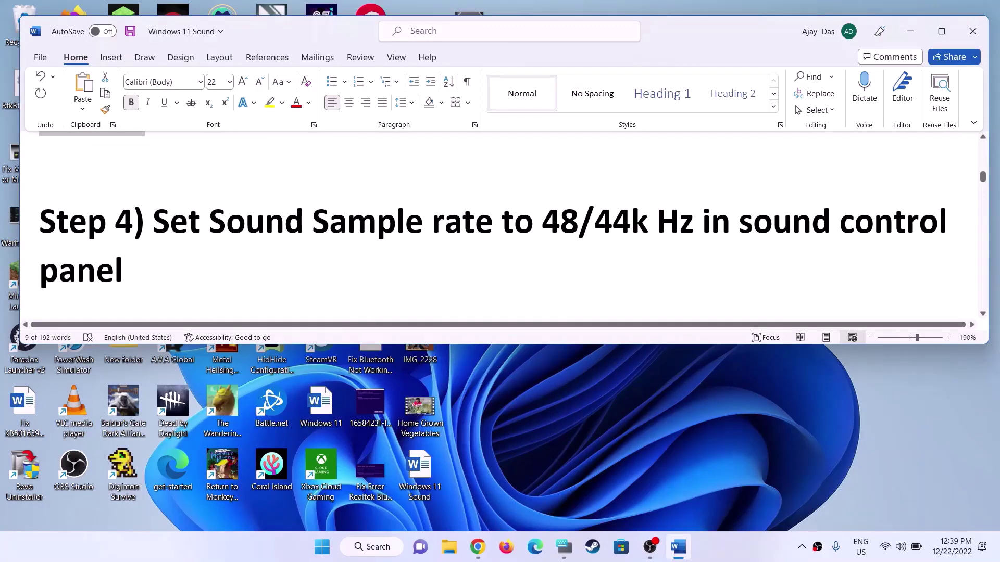
pyautogui.moveTo(161, 216); pyautogui.dragTo(953, 225)
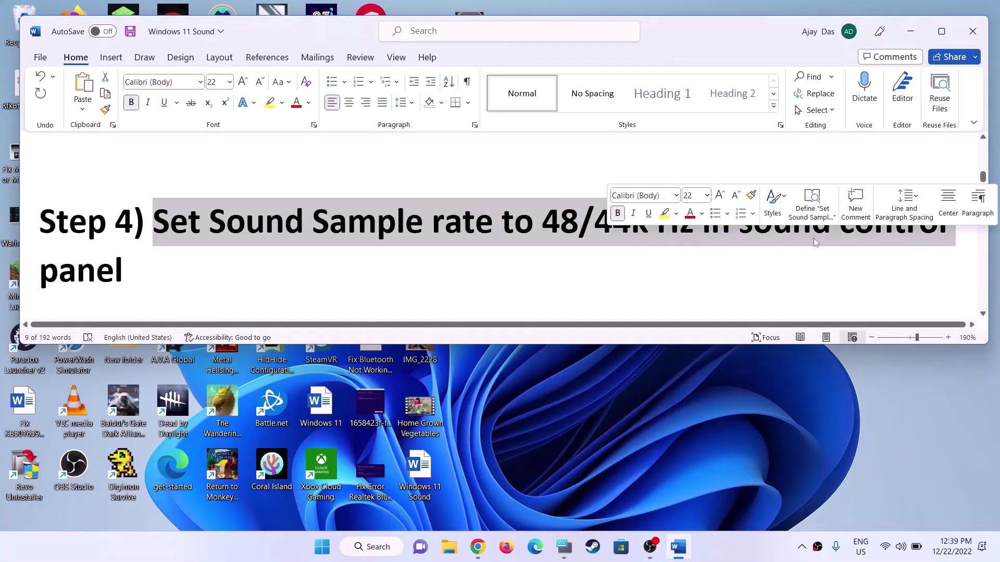
pyautogui.click(113, 282)
# - Copy "control panel" from the document to search for it, open the Sound dialog under Hardware and Sound, and move it clear of the links
pyautogui.moveTo(125, 268); pyautogui.dragTo(839, 223)
pyautogui.hotkey('ctrl', 'c')
pyautogui.click(319, 551)
pyautogui.hotkey('ctrl', 'v')
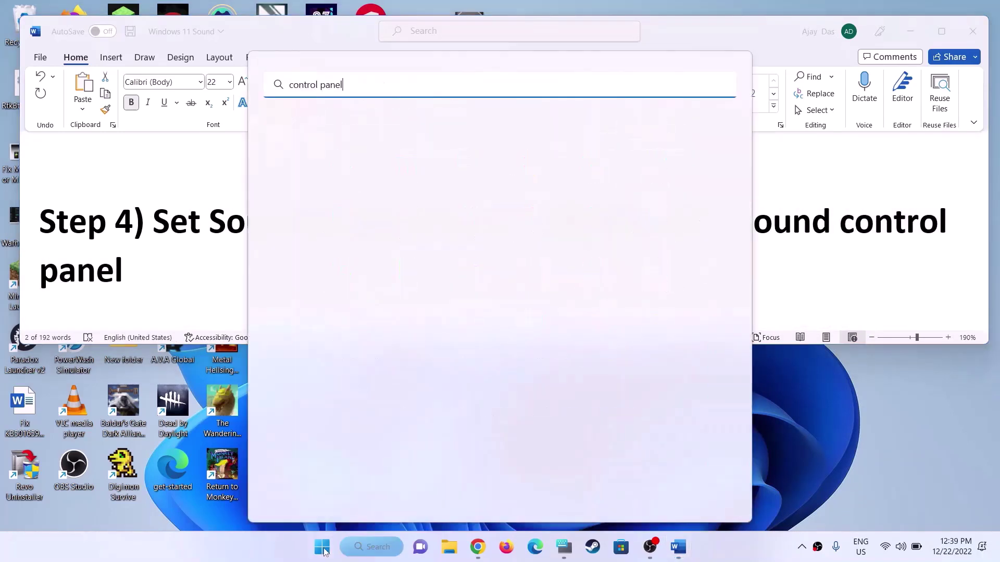
pyautogui.click(344, 190)
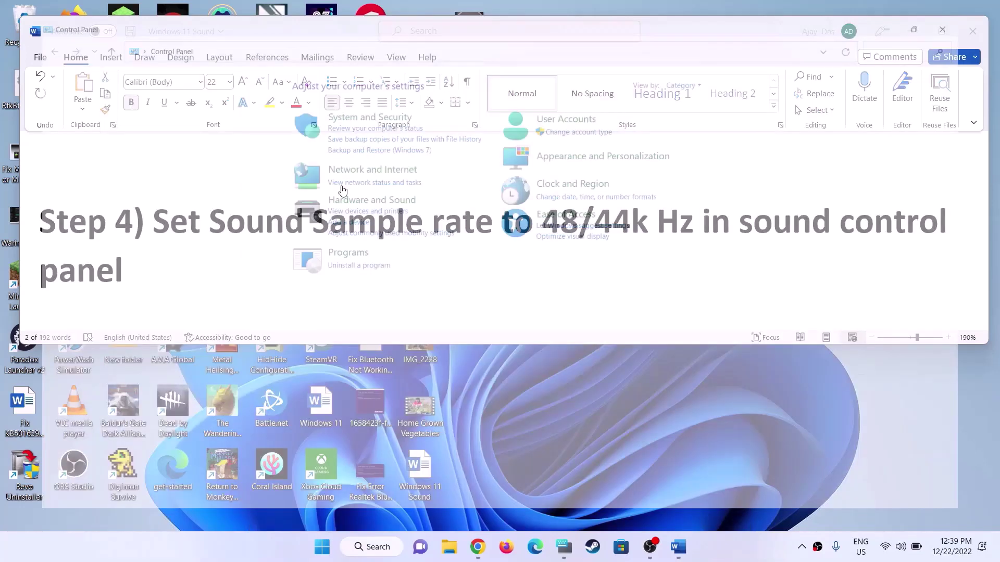
pyautogui.click(354, 197)
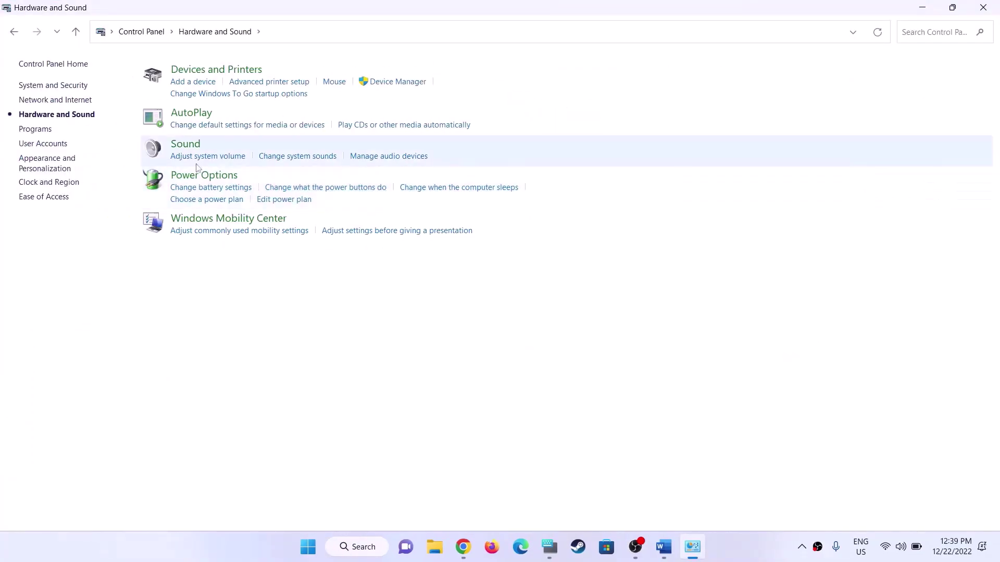
pyautogui.click(189, 149)
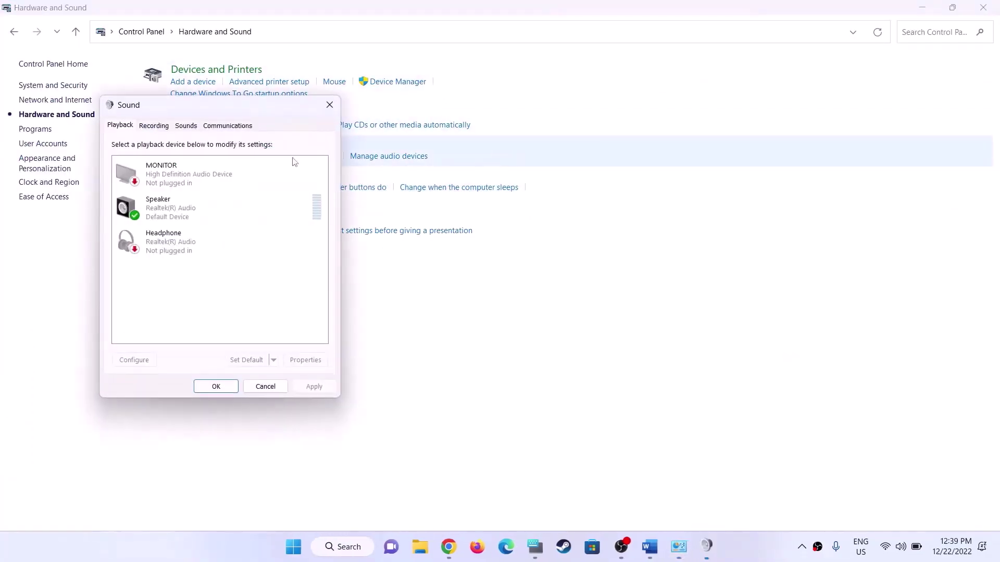
pyautogui.moveTo(223, 102); pyautogui.dragTo(654, 157)
# - Set the Speaker playback device's default format to 24 bit, 48000 Hz (Studio Quality) and accept both dialogs
pyautogui.click(599, 263)
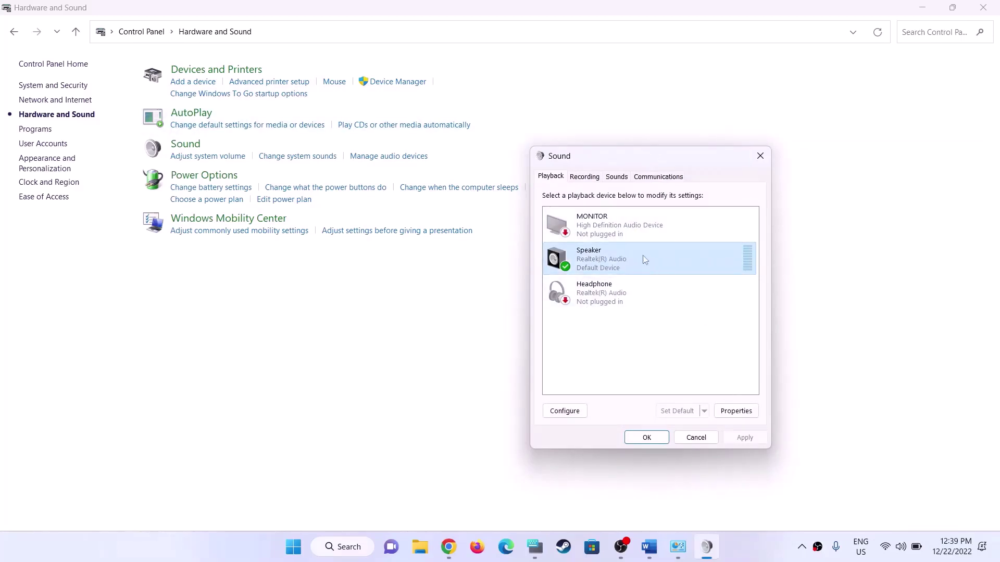
pyautogui.rightClick(606, 263)
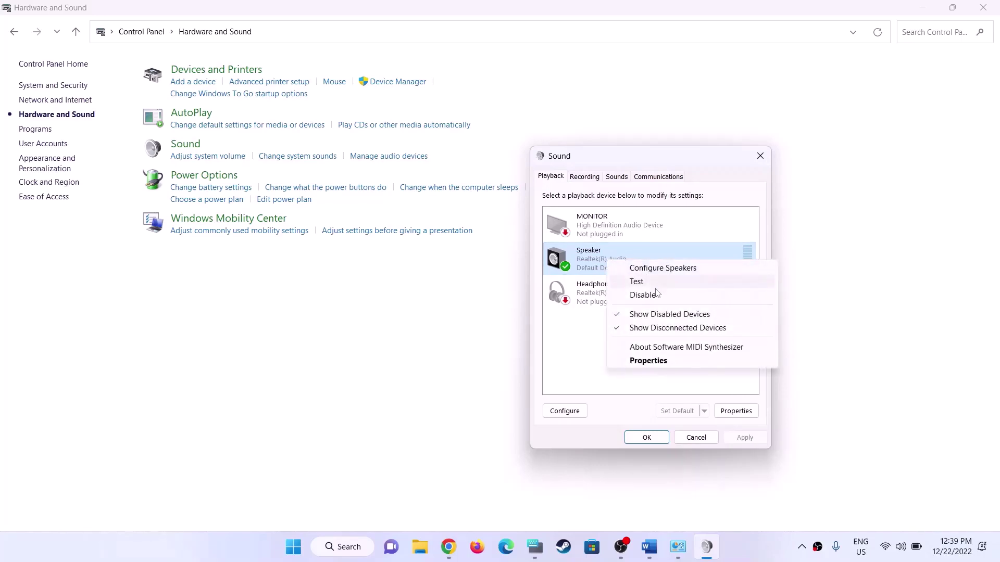
pyautogui.click(558, 340)
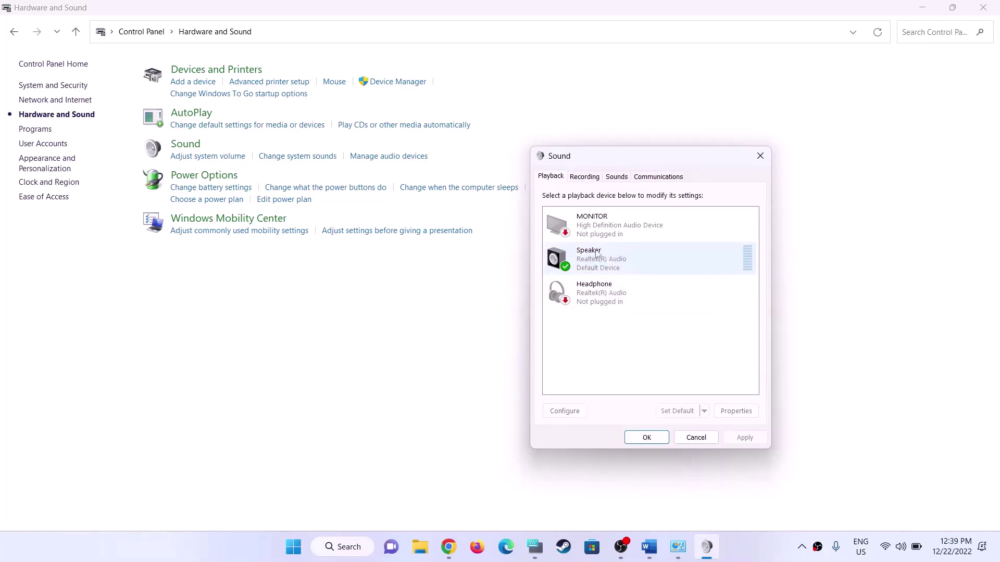
pyautogui.click(739, 412)
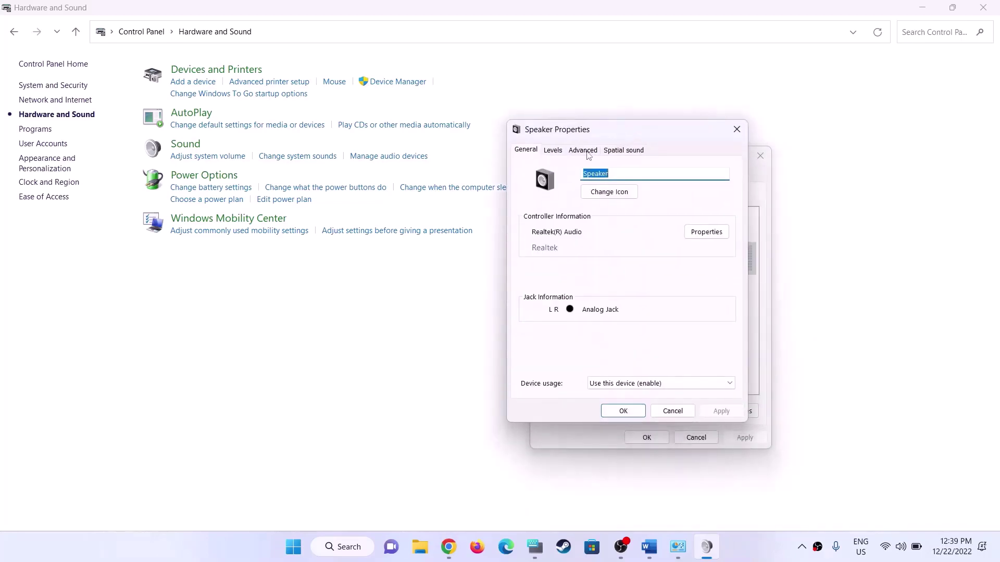
pyautogui.click(583, 151)
pyautogui.click(630, 213)
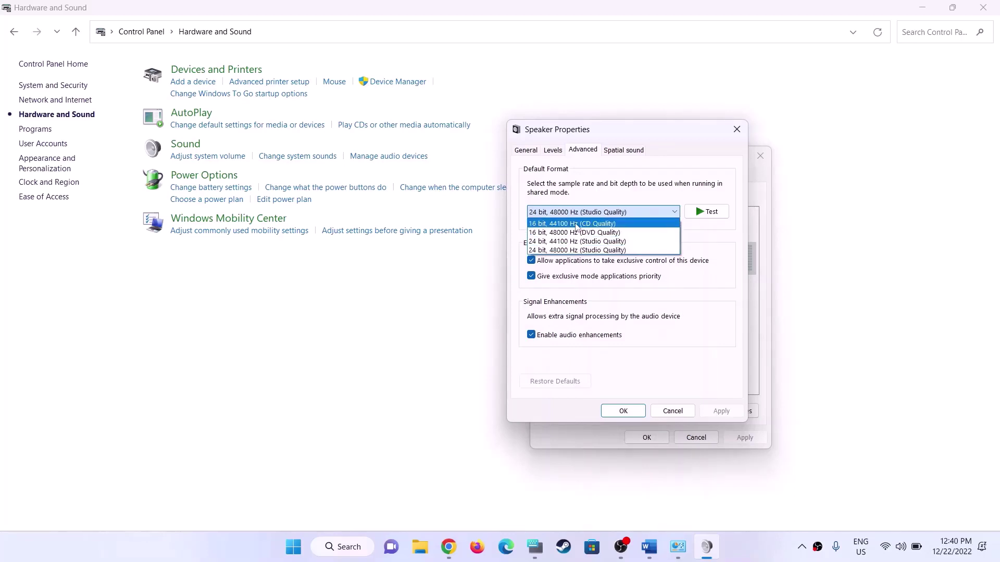
pyautogui.click(577, 250)
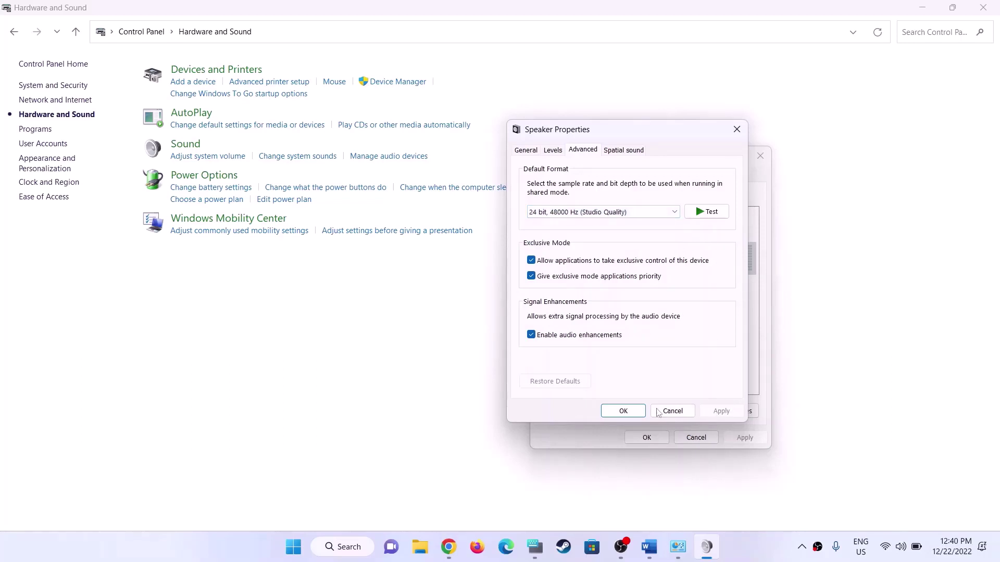
pyautogui.click(631, 412)
pyautogui.click(654, 439)
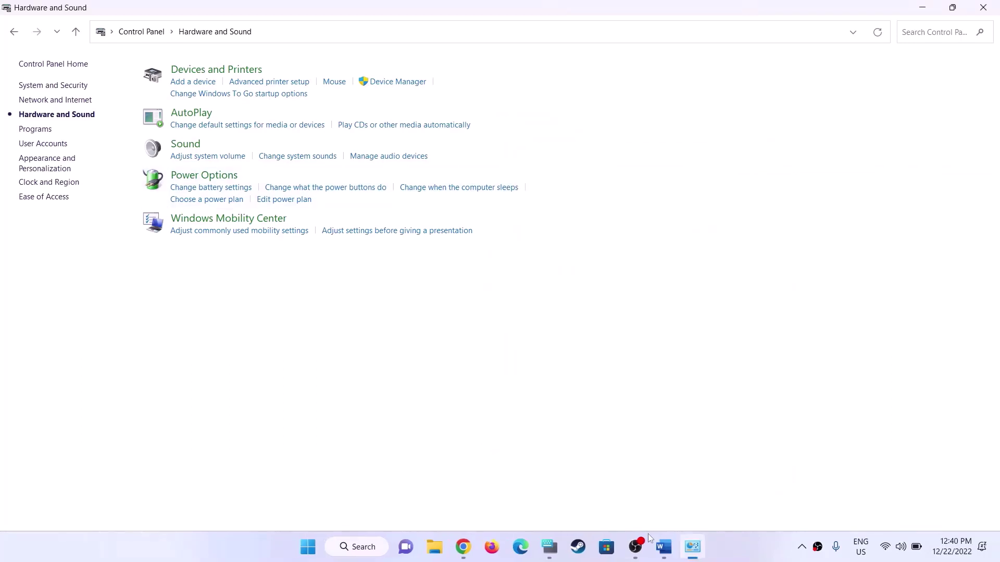
# - Switch to the Word document and highlight the Step 5 instruction about disconnecting the controller and USB dongles
pyautogui.click(663, 547)
pyautogui.scroll(-2, 470, 231)
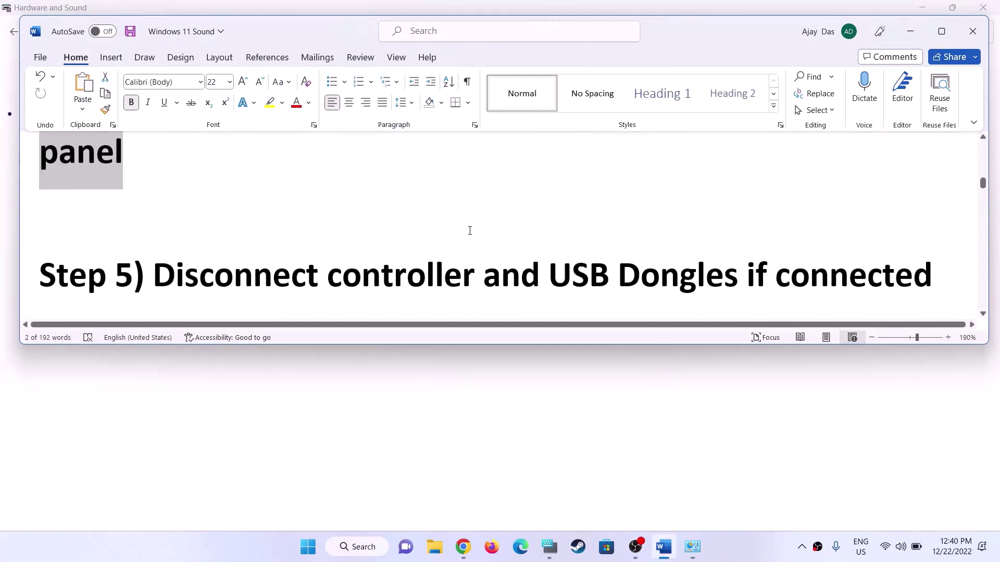
pyautogui.scroll(-2, 470, 231)
pyautogui.moveTo(176, 224); pyautogui.dragTo(398, 229)
pyautogui.click(389, 258)
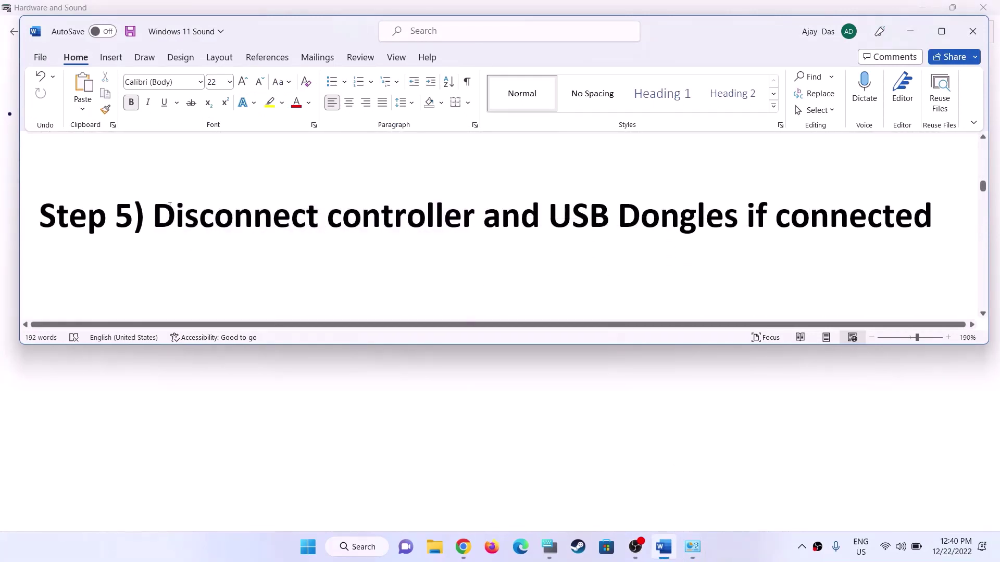
pyautogui.moveTo(170, 205); pyautogui.dragTo(476, 224)
pyautogui.click(573, 223)
pyautogui.doubleClick(573, 222)
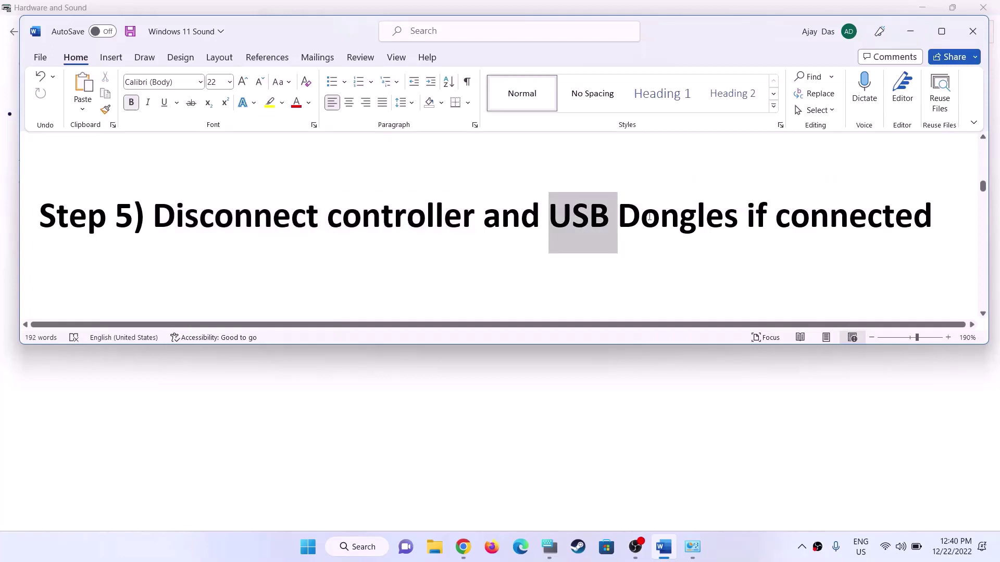
pyautogui.moveTo(650, 218); pyautogui.dragTo(688, 219)
pyautogui.moveTo(168, 211); pyautogui.dragTo(898, 237)
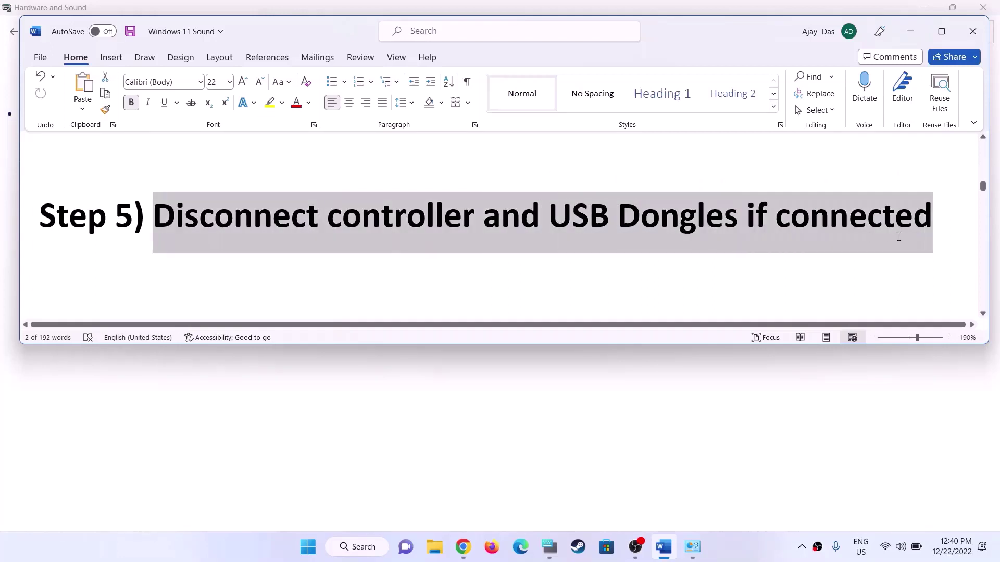
# - Highlight the Step 6 instruction "Turn off Spatial Sound" in the document
pyautogui.click(267, 229)
pyautogui.scroll(-3, 357, 257)
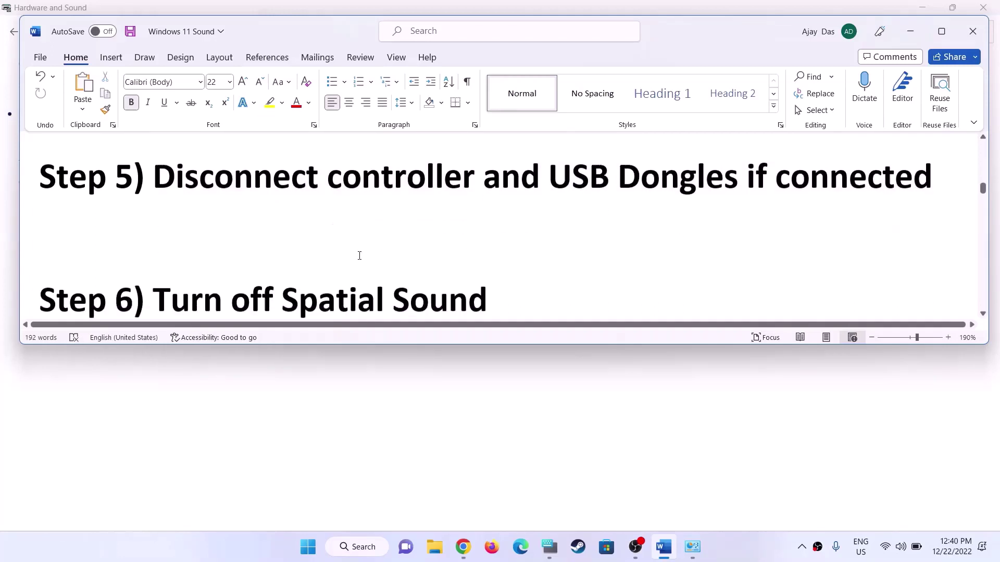
pyautogui.moveTo(153, 224); pyautogui.dragTo(488, 227)
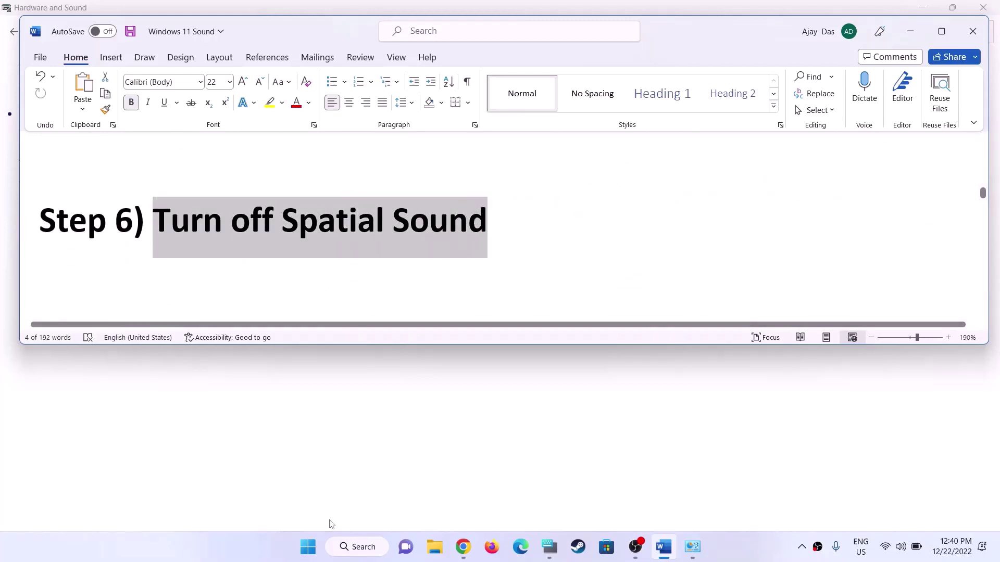
# - Search for "control panel", open the Sound dialog under Hardware and Sound, and move it away from the window's corner
pyautogui.click(306, 545)
pyautogui.write('control panel')
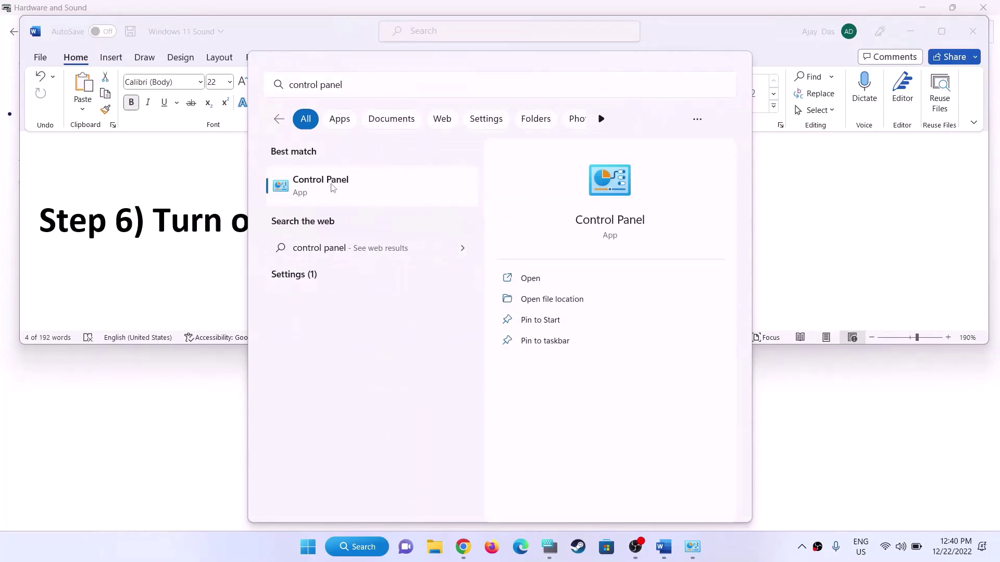
pyautogui.click(335, 187)
pyautogui.click(342, 196)
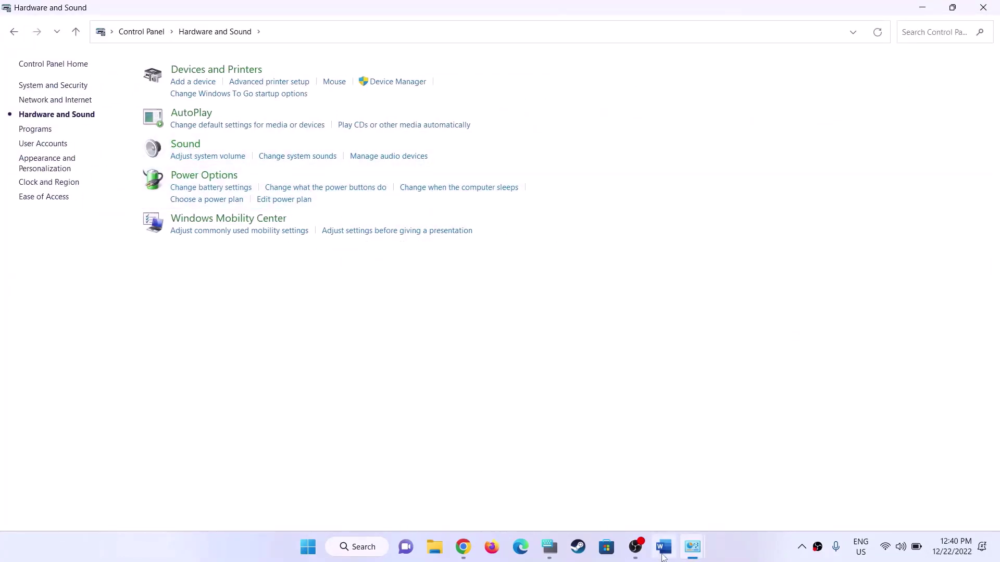
pyautogui.click(185, 145)
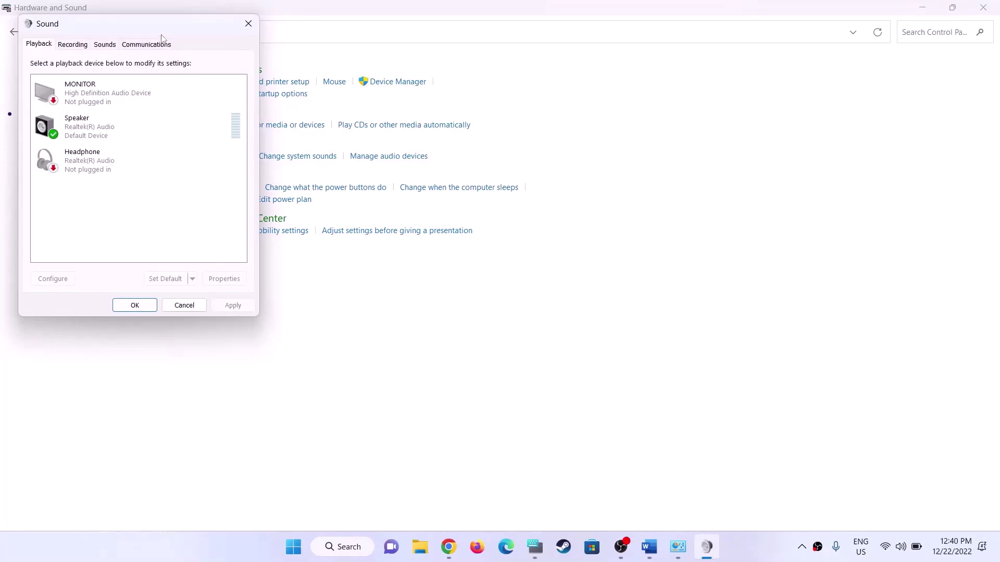
pyautogui.moveTo(160, 27); pyautogui.dragTo(517, 105)
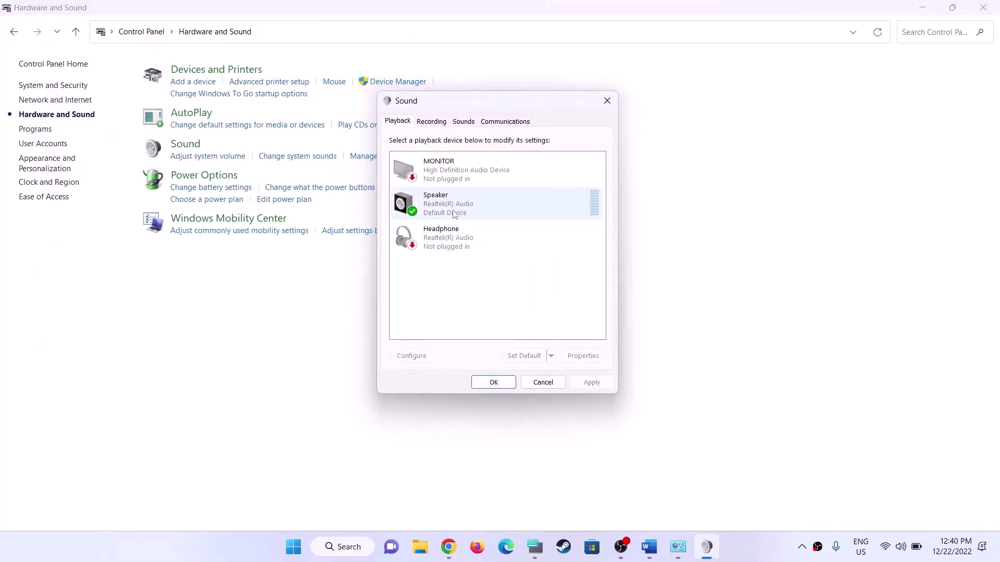
# - Set the Speaker playback device's spatial sound format to Off and accept both dialogs
pyautogui.click(495, 203)
pyautogui.click(585, 360)
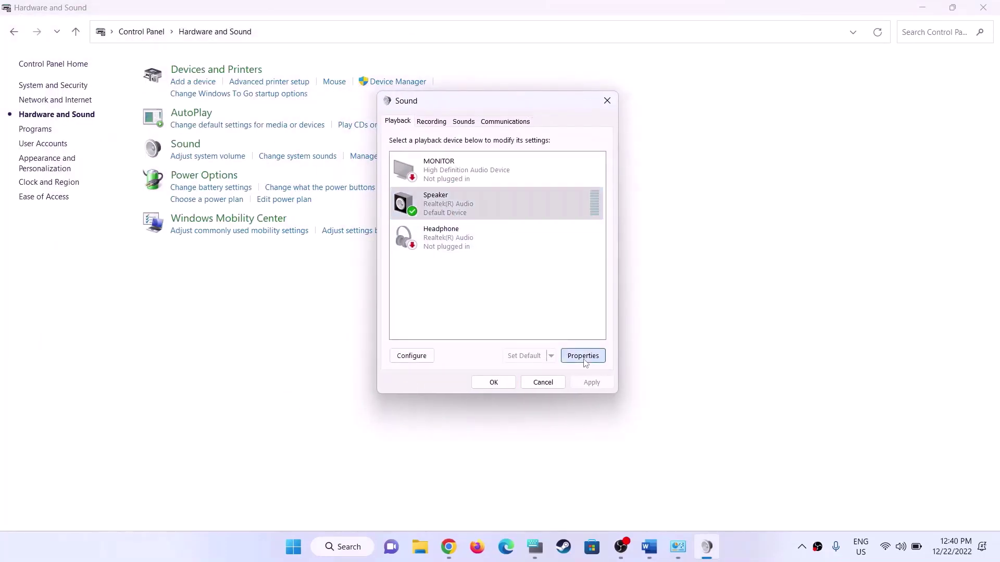
pyautogui.click(513, 170)
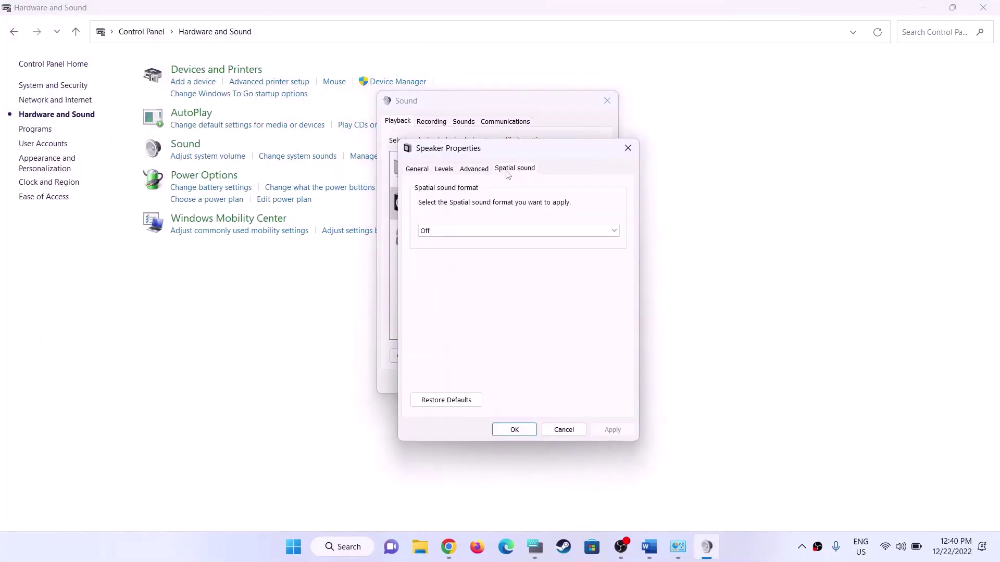
pyautogui.click(467, 230)
pyautogui.click(433, 245)
pyautogui.click(514, 429)
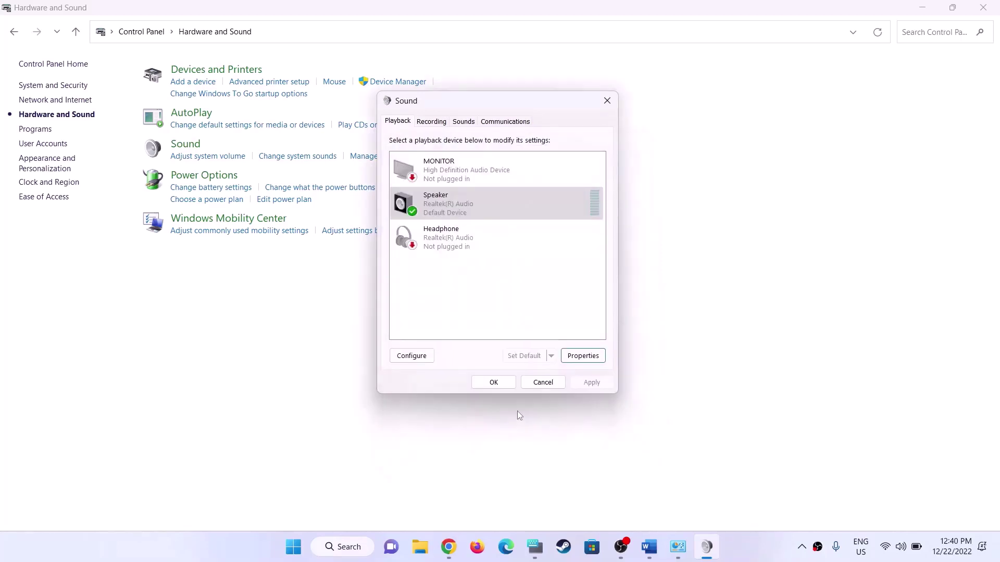
pyautogui.click(504, 386)
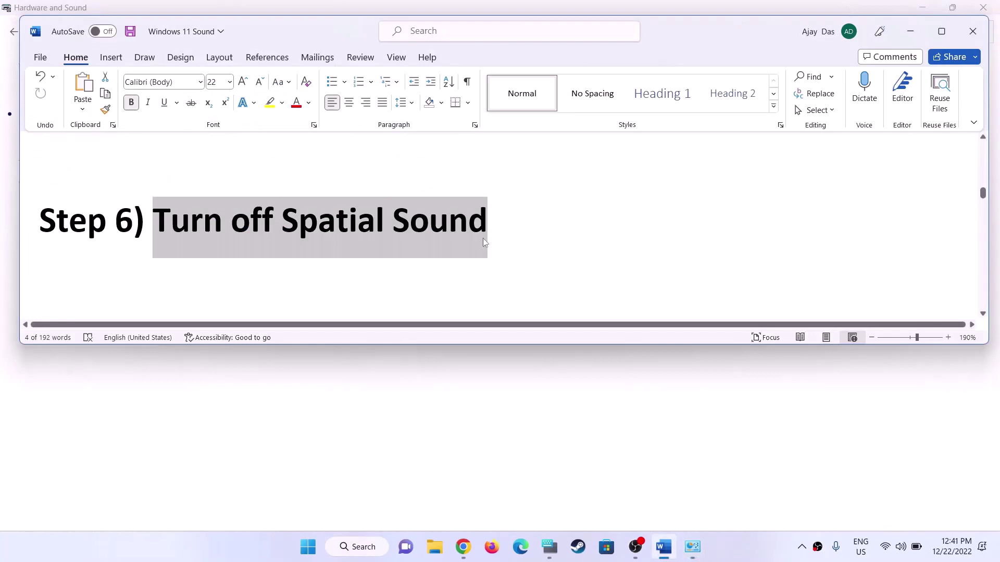
# - Highlight the Step 7 instruction about disabling the Oculus/voicemeeter audio device in the Word document
pyautogui.scroll(-3, 482, 238)
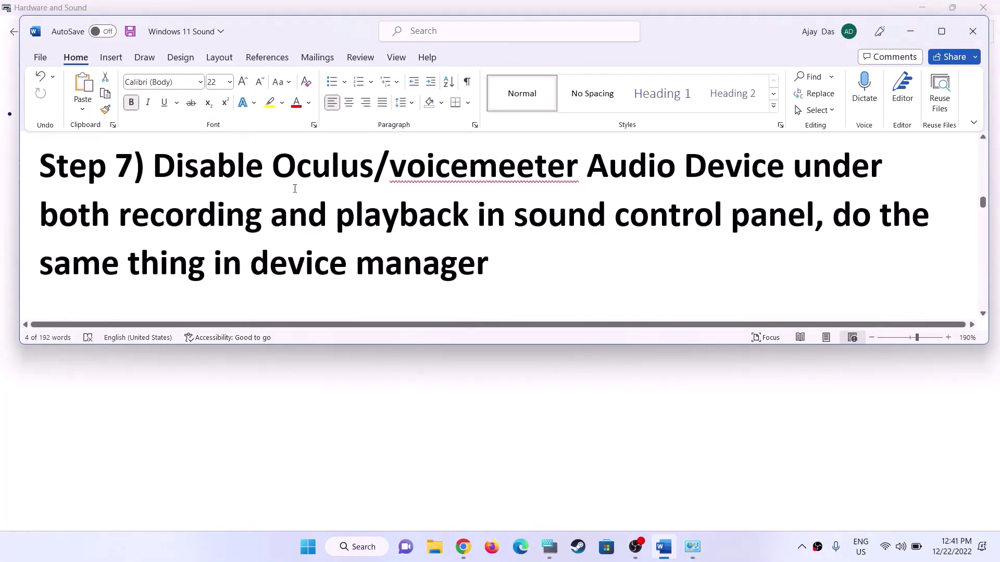
pyautogui.moveTo(306, 167); pyautogui.dragTo(155, 182)
pyautogui.click(628, 193)
pyautogui.moveTo(587, 168); pyautogui.dragTo(787, 224)
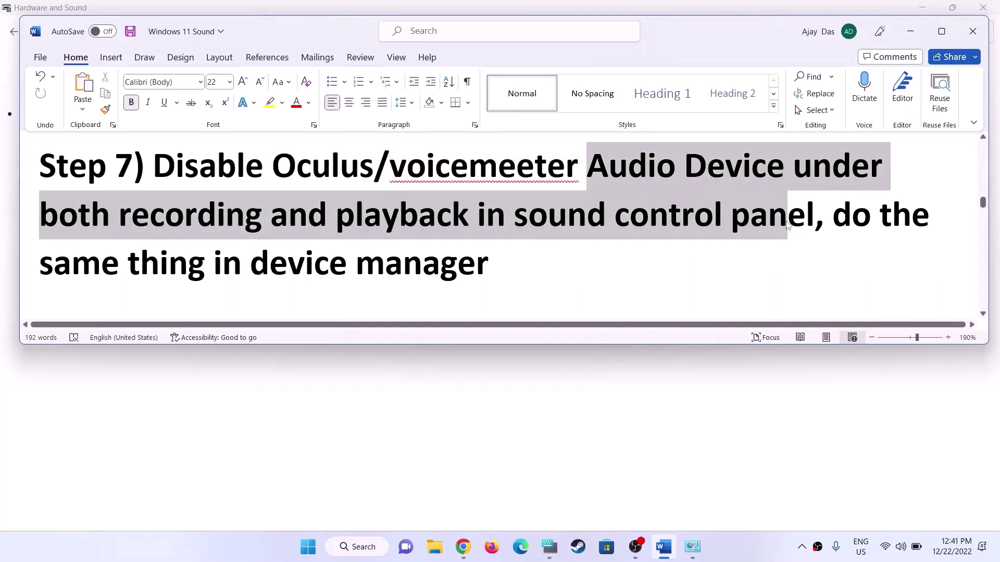
# - Return to the Sound dialog, review its playback devices and look up the commands available for the MONITOR device
pyautogui.click(693, 548)
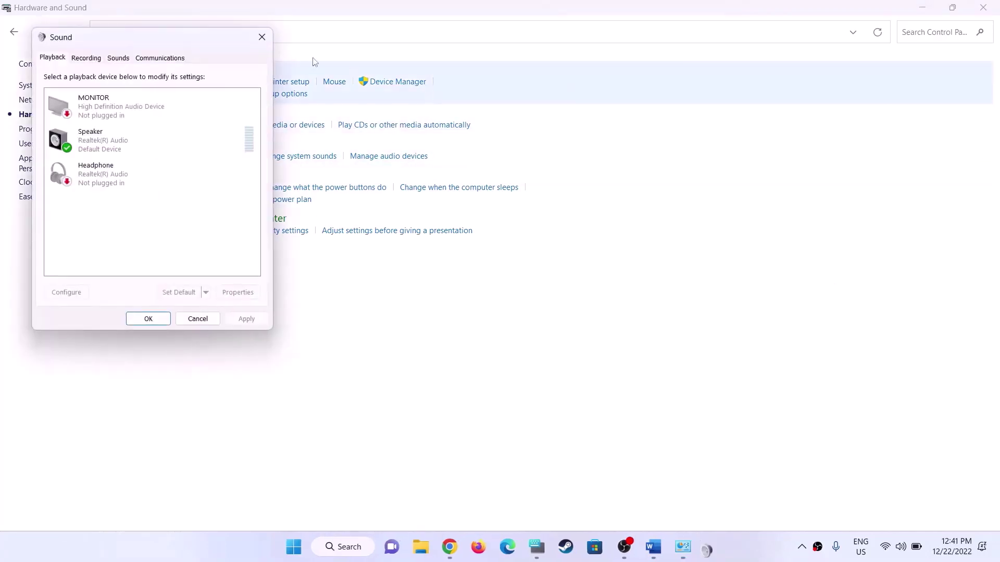
pyautogui.moveTo(178, 38); pyautogui.dragTo(644, 91)
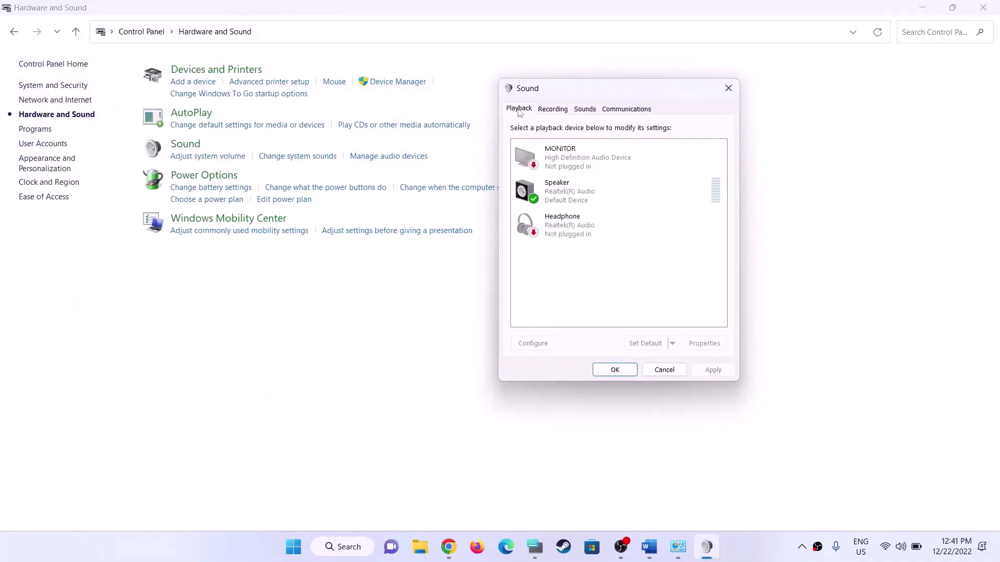
pyautogui.click(572, 159)
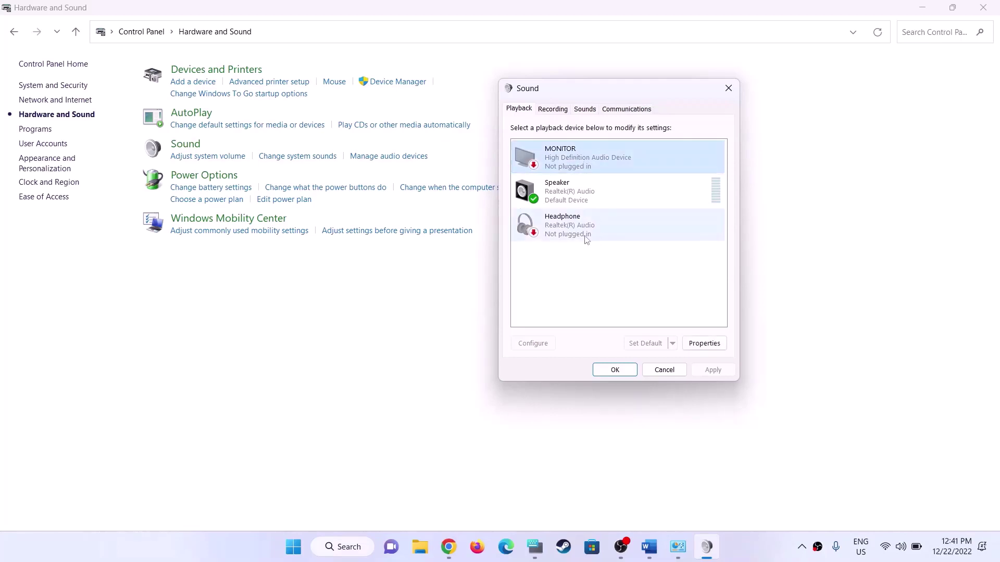
pyautogui.click(585, 238)
pyautogui.click(567, 154)
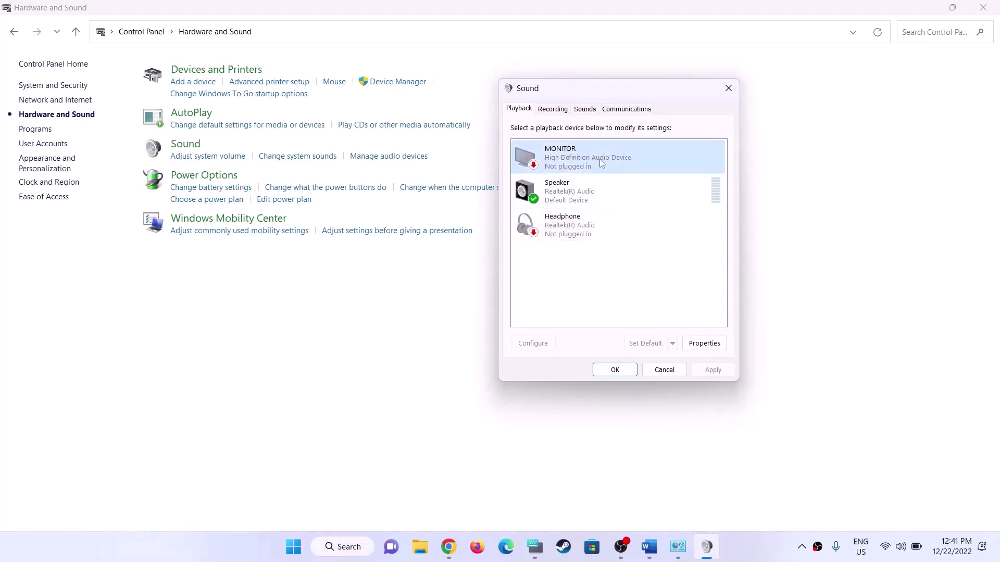
pyautogui.rightClick(588, 156)
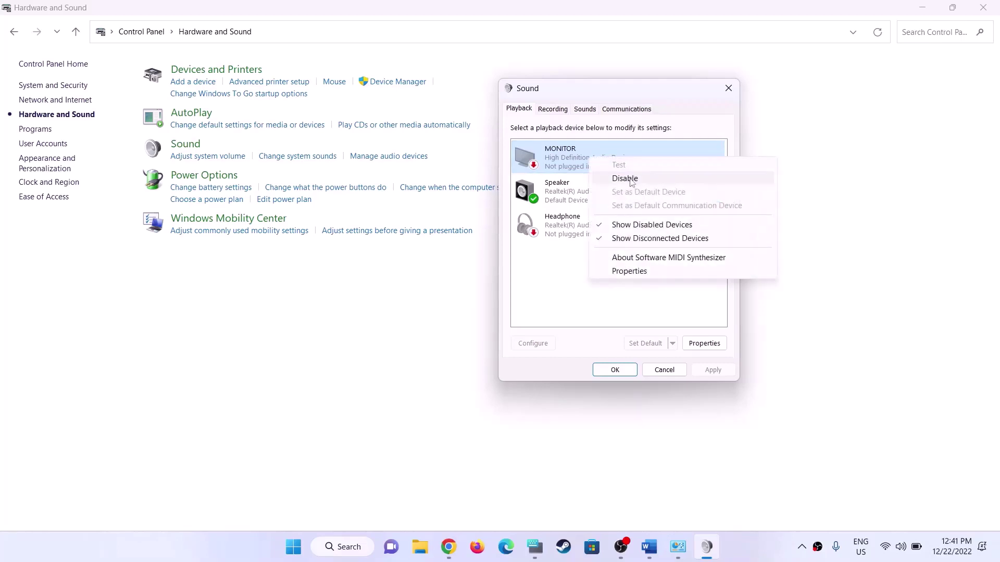
pyautogui.click(567, 218)
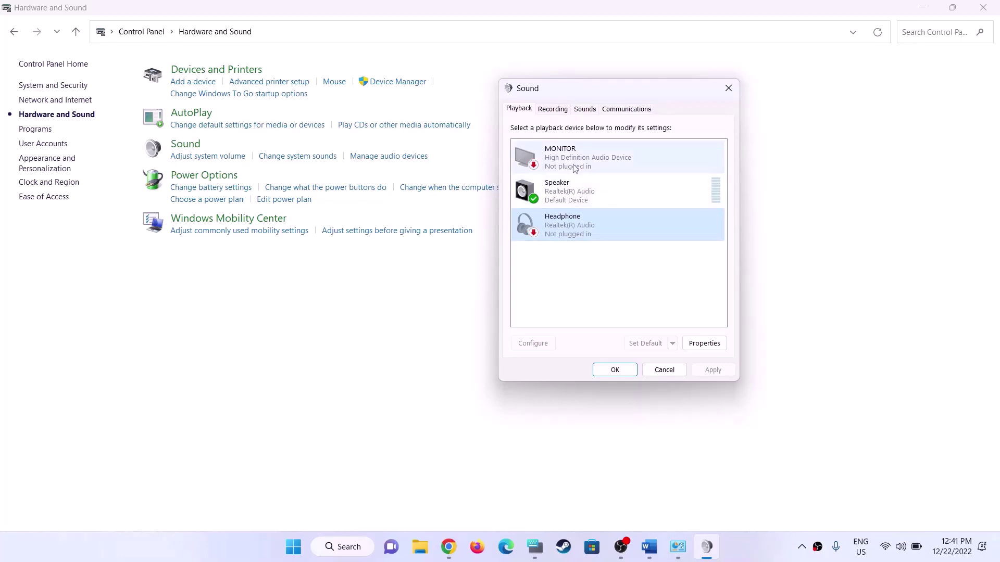
# - Review the recording devices, including the Headset Microphone, and accept the Sound dialog
pyautogui.click(549, 110)
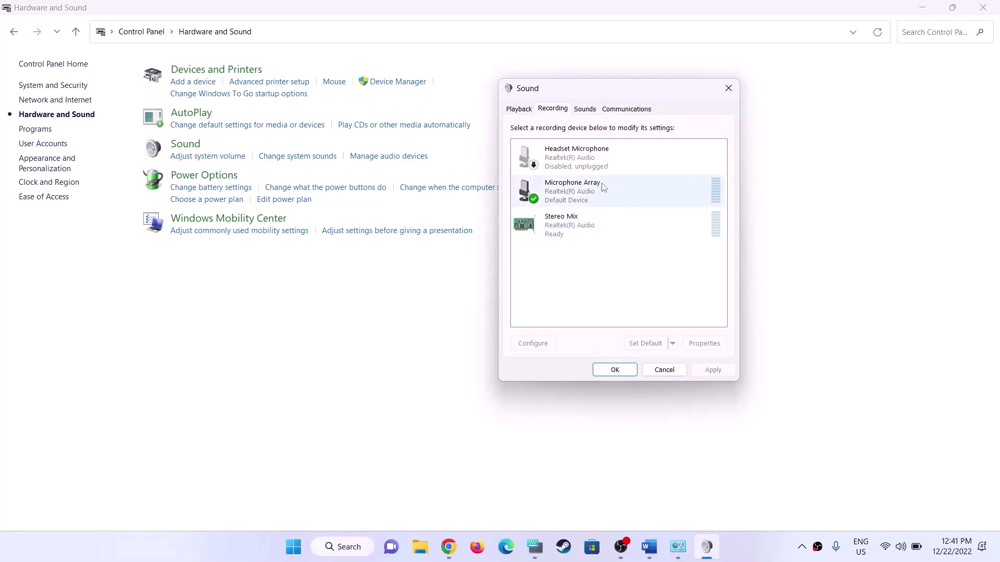
pyautogui.rightClick(579, 167)
pyautogui.click(566, 153)
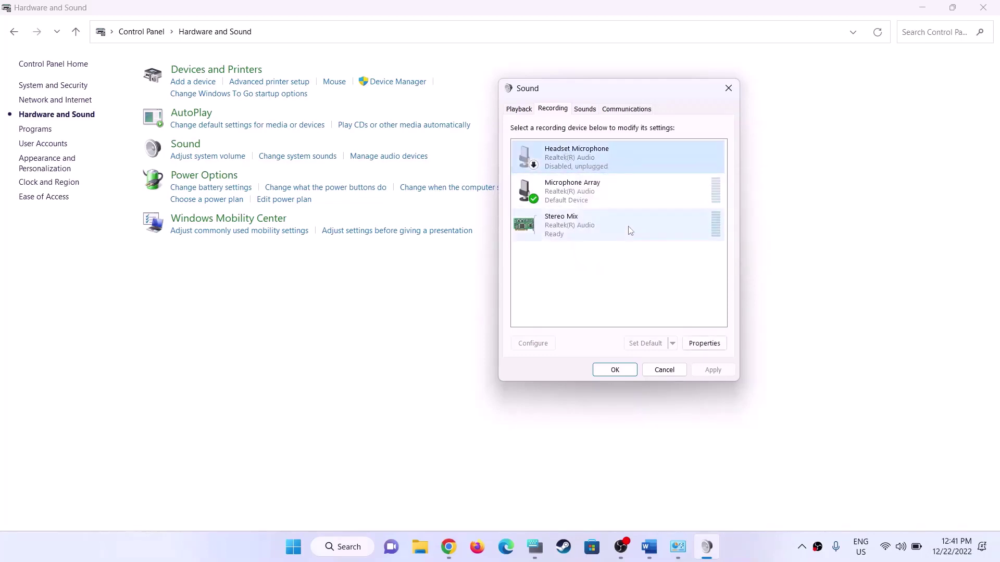
pyautogui.click(616, 370)
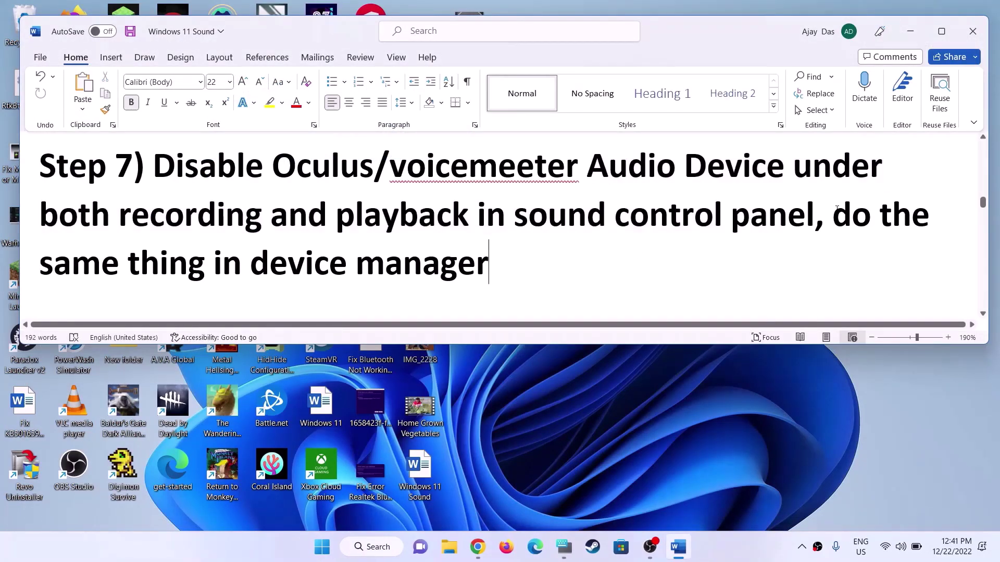
# - Highlight "do the same thing in device manager" in Step 7, then open Device Manager and expand Sound, video and game controllers
pyautogui.moveTo(745, 252); pyautogui.dragTo(832, 215)
pyautogui.rightClick(326, 548)
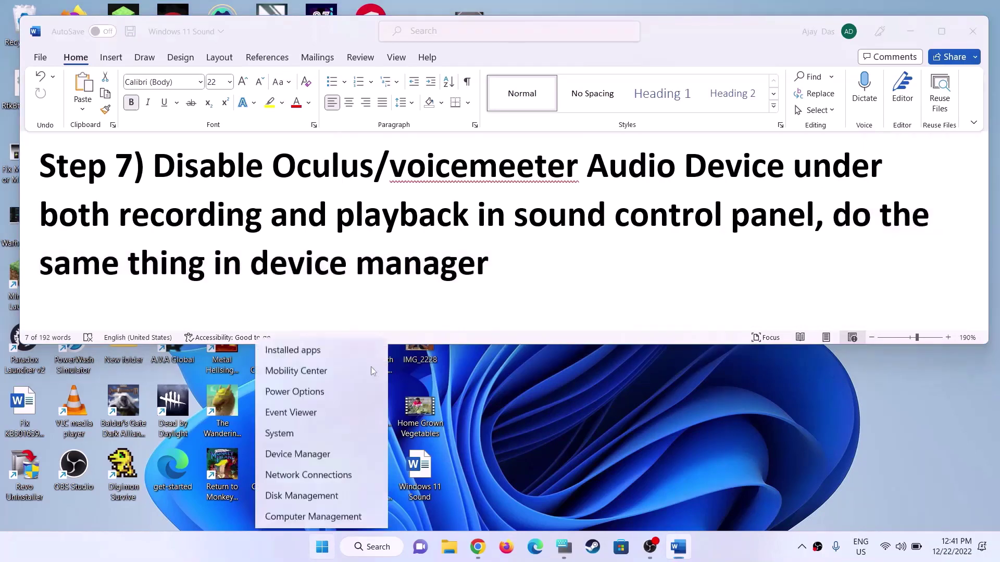
pyautogui.click(297, 261)
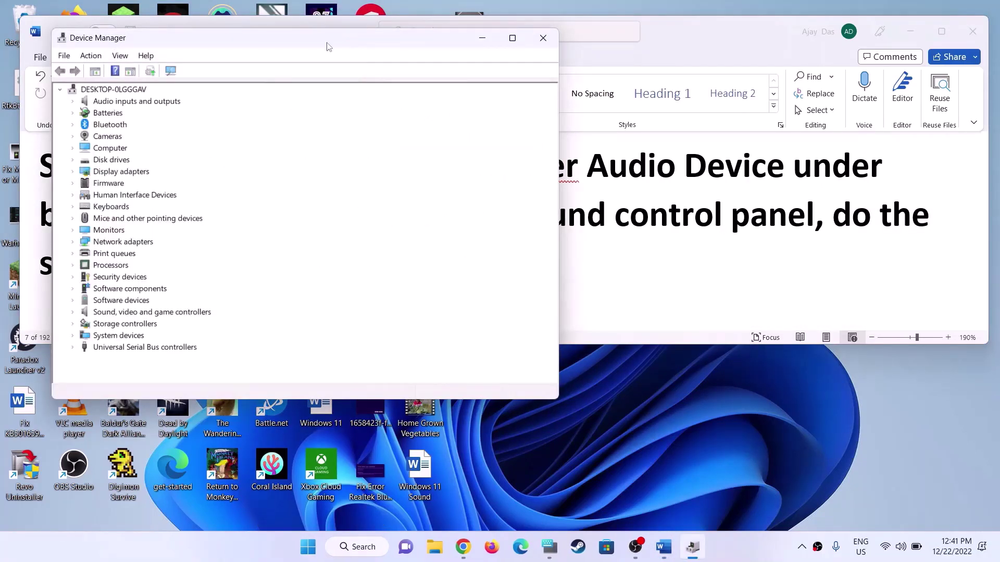
pyautogui.moveTo(329, 44); pyautogui.dragTo(543, 103)
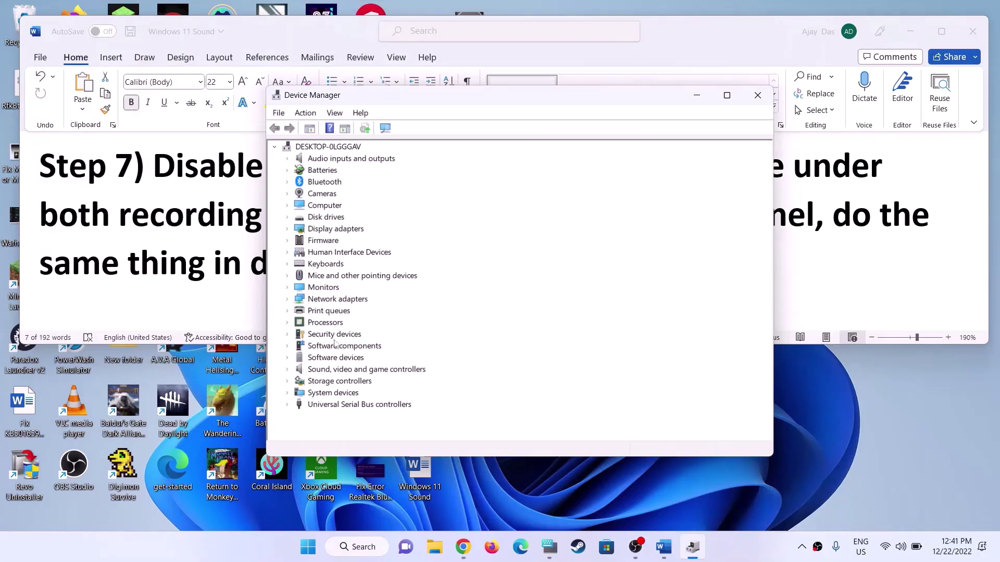
pyautogui.click(331, 373)
pyautogui.click(287, 369)
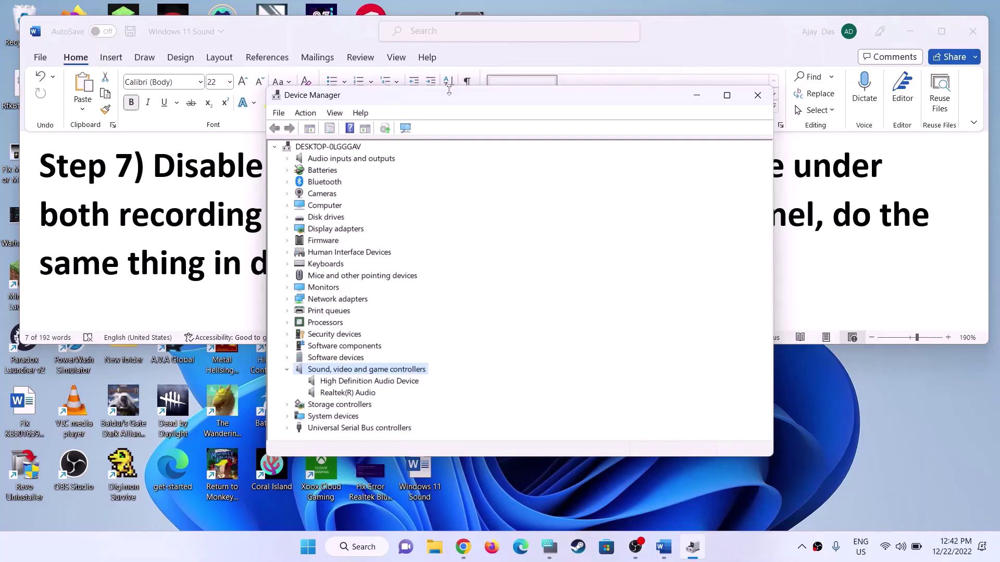
# - Move the Device Manager window aside and highlight "Oculus/voicemeeter" in the Step 7 instruction of the Word document
pyautogui.moveTo(449, 89); pyautogui.dragTo(540, 51)
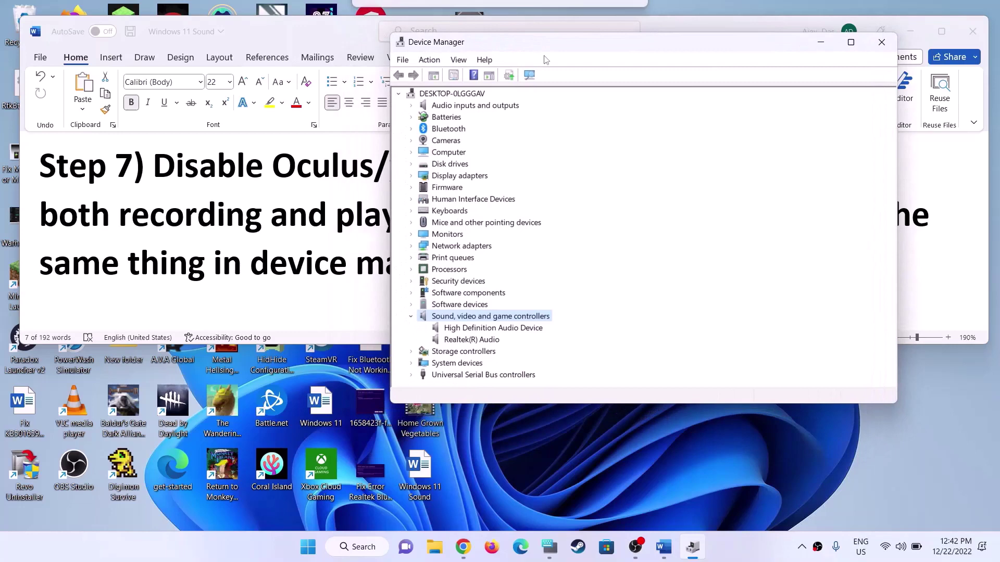
pyautogui.click(472, 339)
pyautogui.click(336, 273)
pyautogui.click(694, 215)
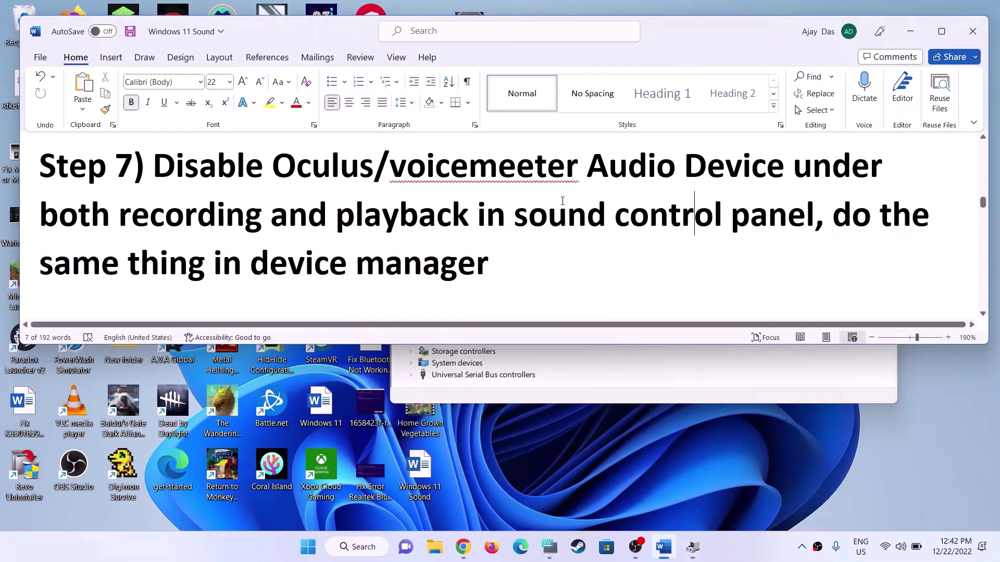
pyautogui.moveTo(273, 166); pyautogui.dragTo(578, 166)
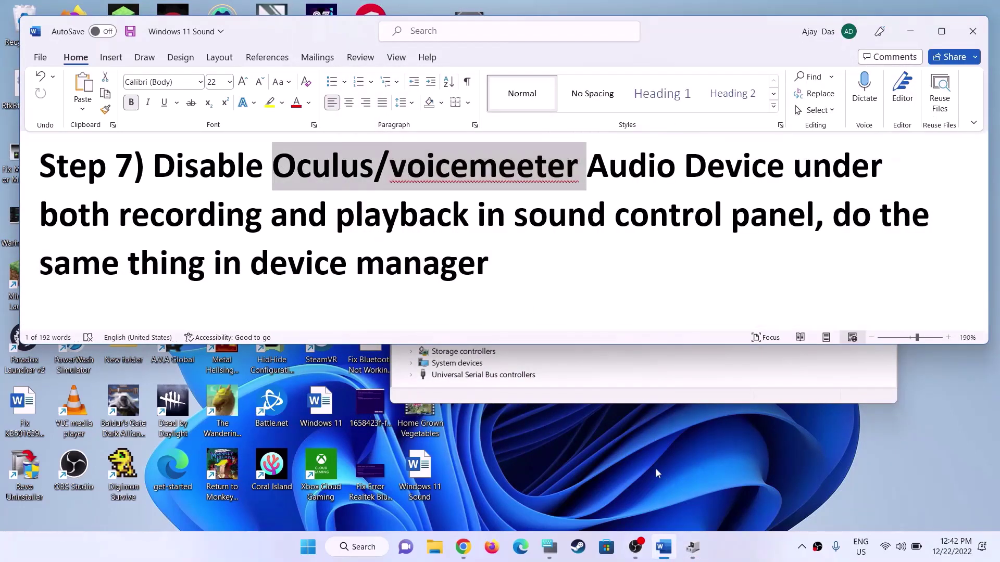
# - Check the Realtek(R) Audio and High Definition Audio Device entries in Device Manager
pyautogui.click(543, 358)
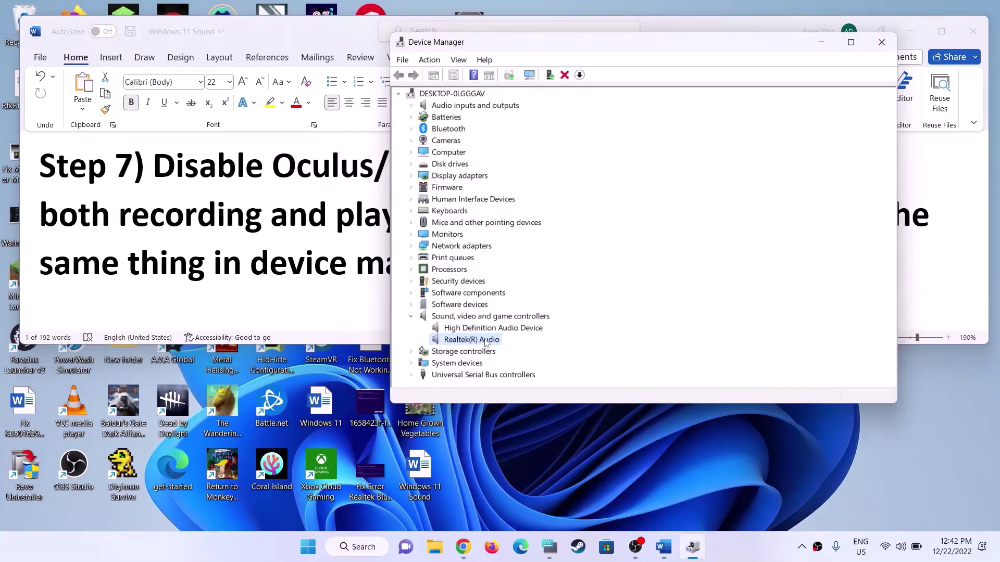
pyautogui.rightClick(467, 334)
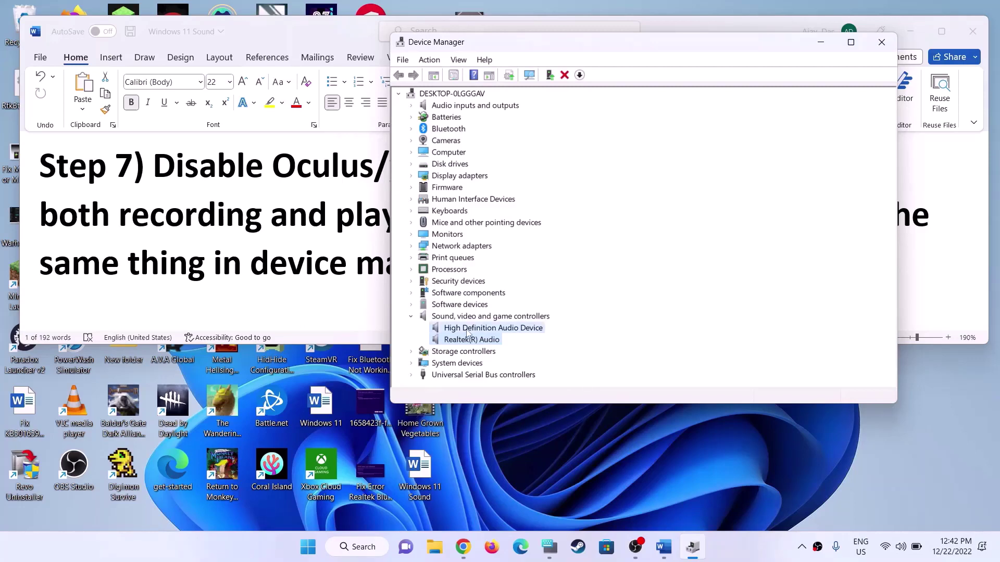
pyautogui.click(679, 270)
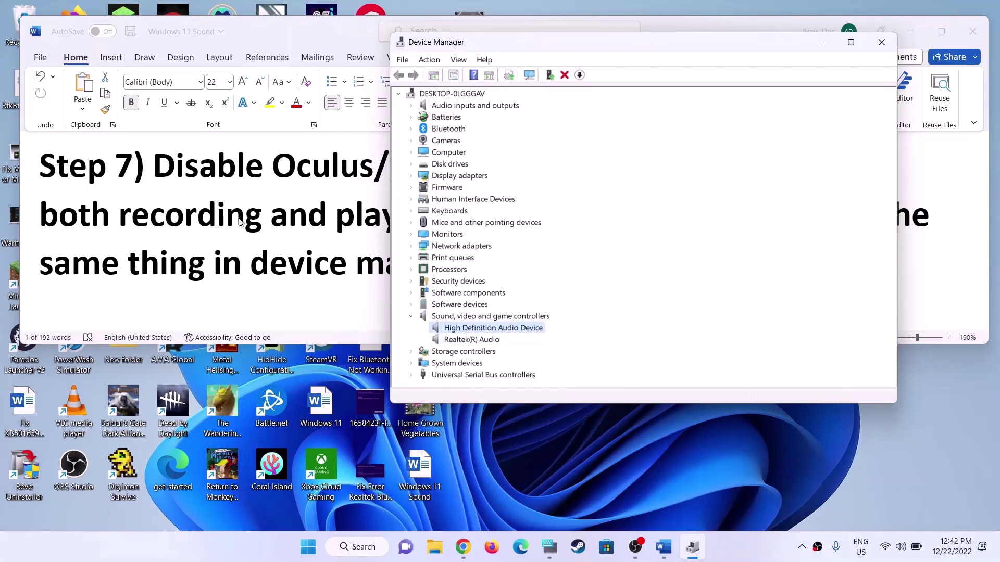
# - Highlight "Oculus/voicemeeter" in Step 7 again and look up the disable option for the High Definition Audio Device in Device Manager
pyautogui.click(241, 223)
pyautogui.click(296, 168)
pyautogui.moveTo(348, 167); pyautogui.dragTo(578, 171)
pyautogui.click(693, 548)
pyautogui.rightClick(511, 330)
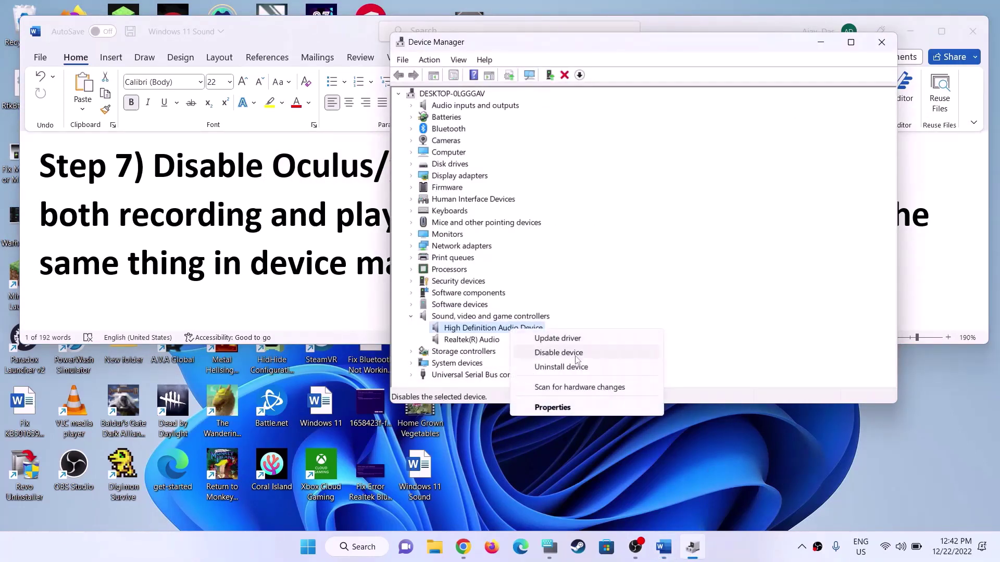
pyautogui.click(284, 246)
pyautogui.click(535, 399)
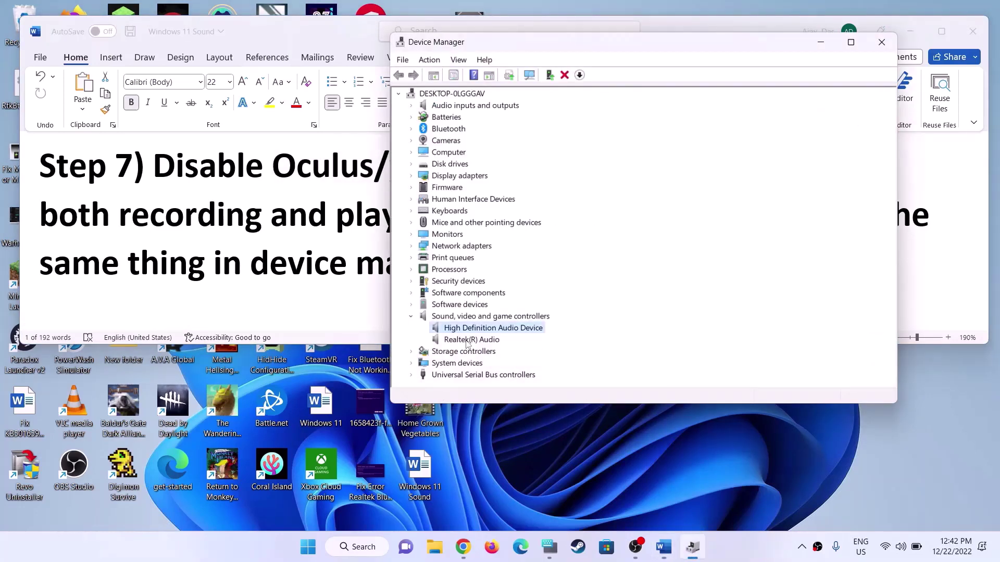
# - Look up the commands available for Realtek(R) Audio, recheck the Step 7 text in Word and close Device Manager
pyautogui.click(468, 342)
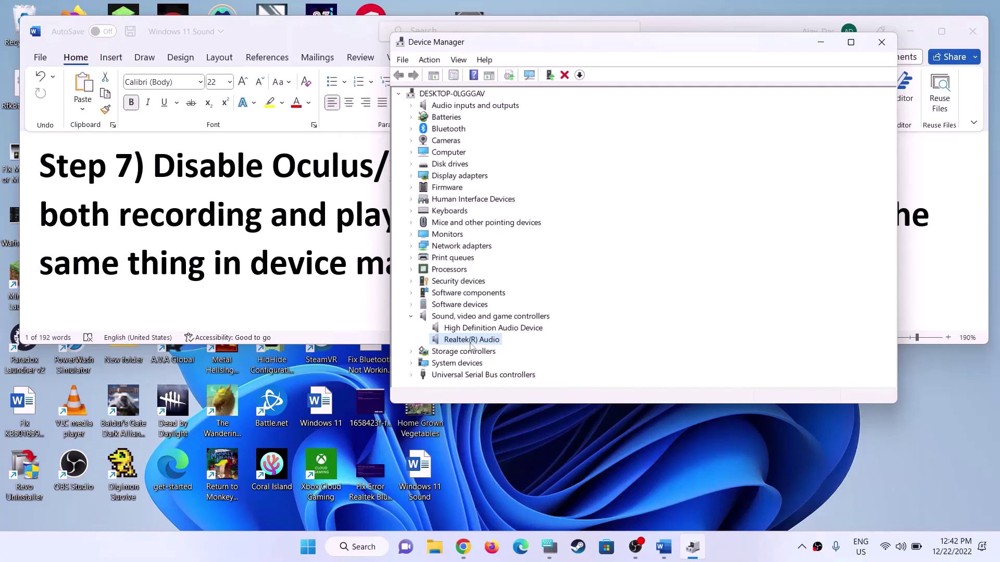
pyautogui.rightClick(471, 343)
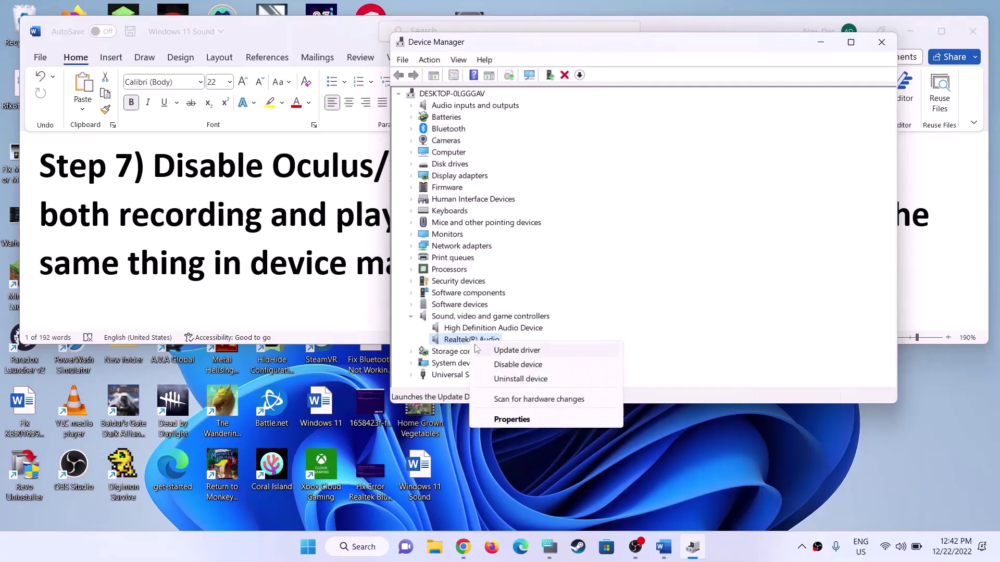
pyautogui.click(459, 345)
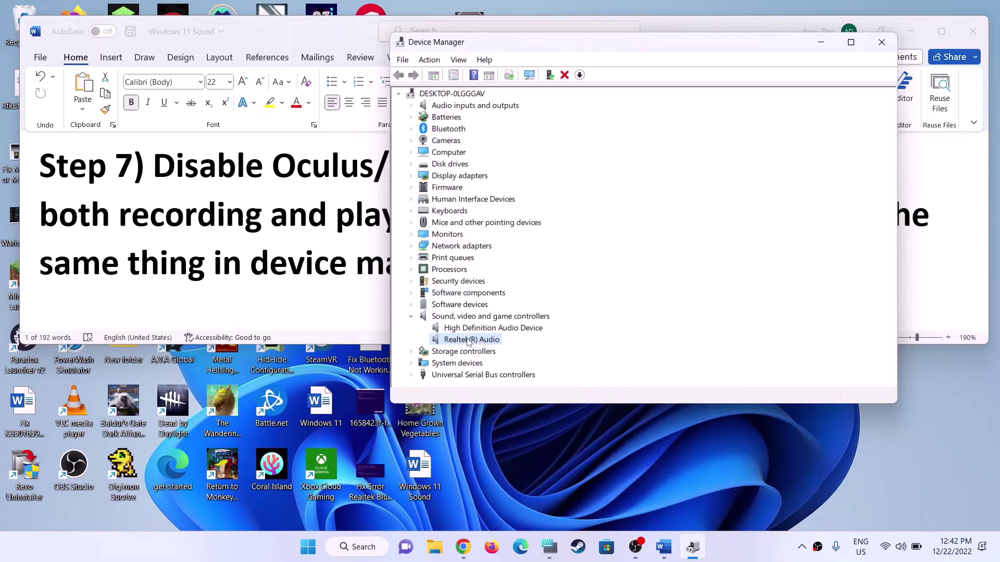
pyautogui.click(463, 329)
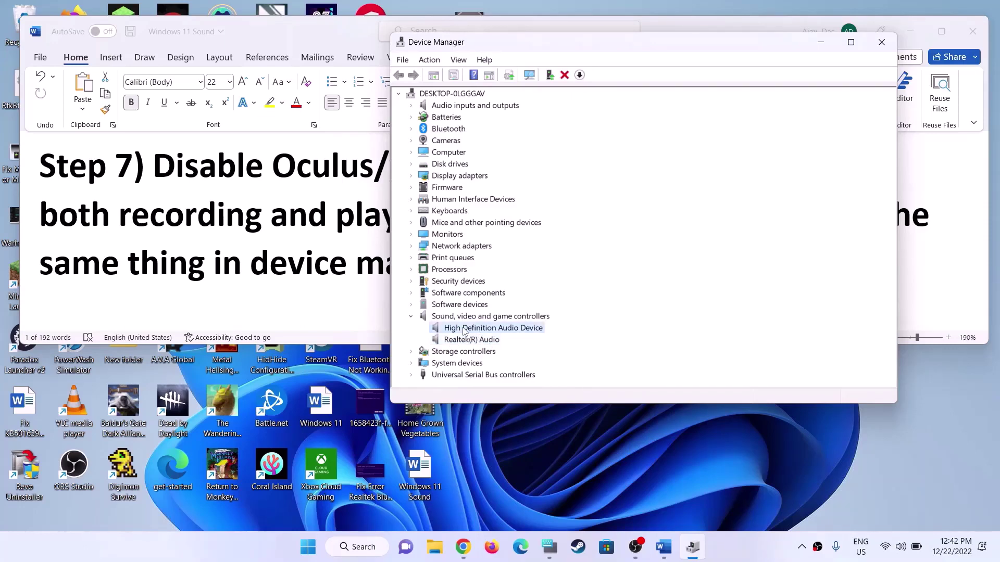
pyautogui.click(276, 304)
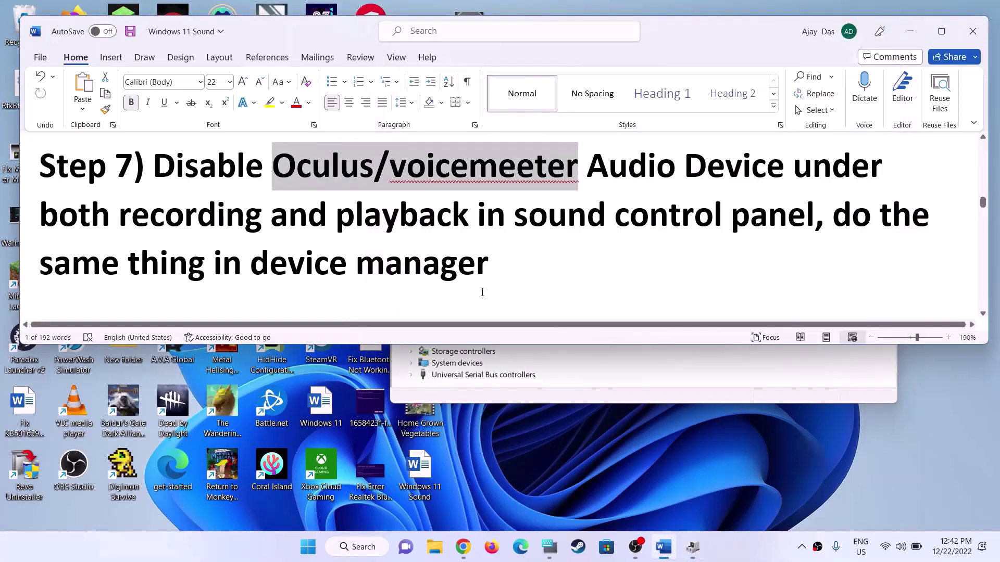
pyautogui.click(729, 386)
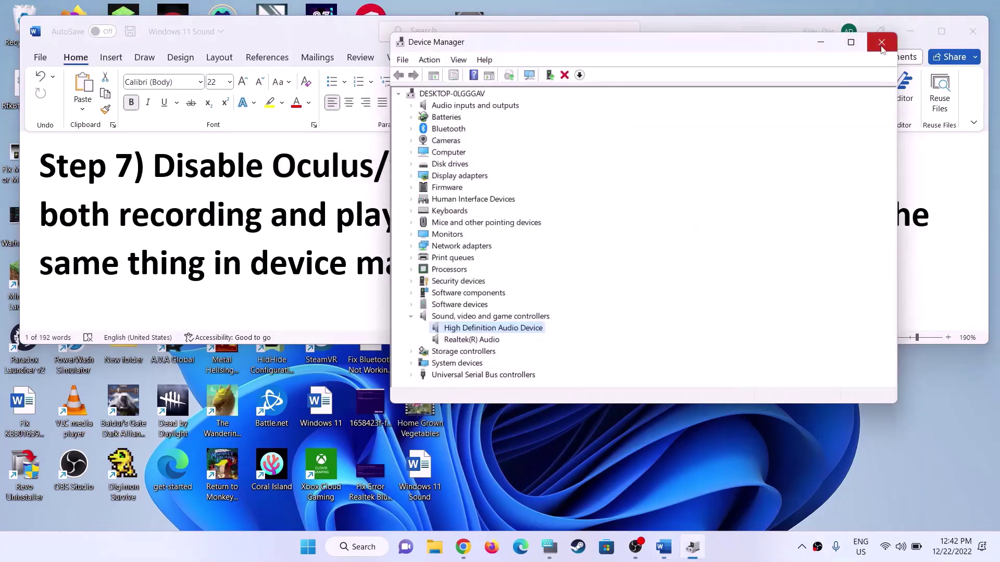
pyautogui.click(883, 18)
# - Highlight "Handsfree Telephony" in Step 8 of the document, then select the whole shell command line below it
pyautogui.scroll(-3, 390, 199)
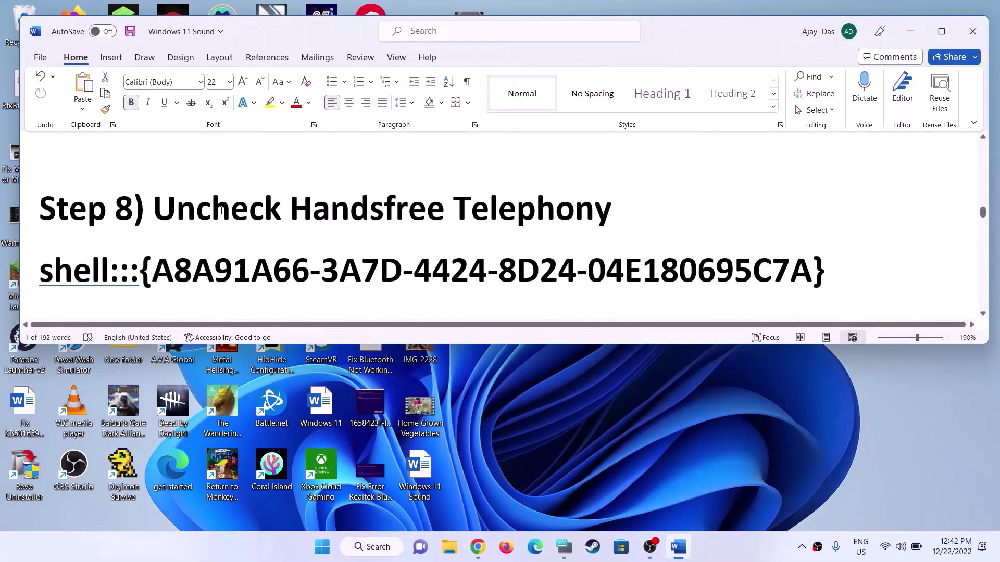
pyautogui.keyDown('shift'); pyautogui.click(581, 211); pyautogui.keyUp('shift')
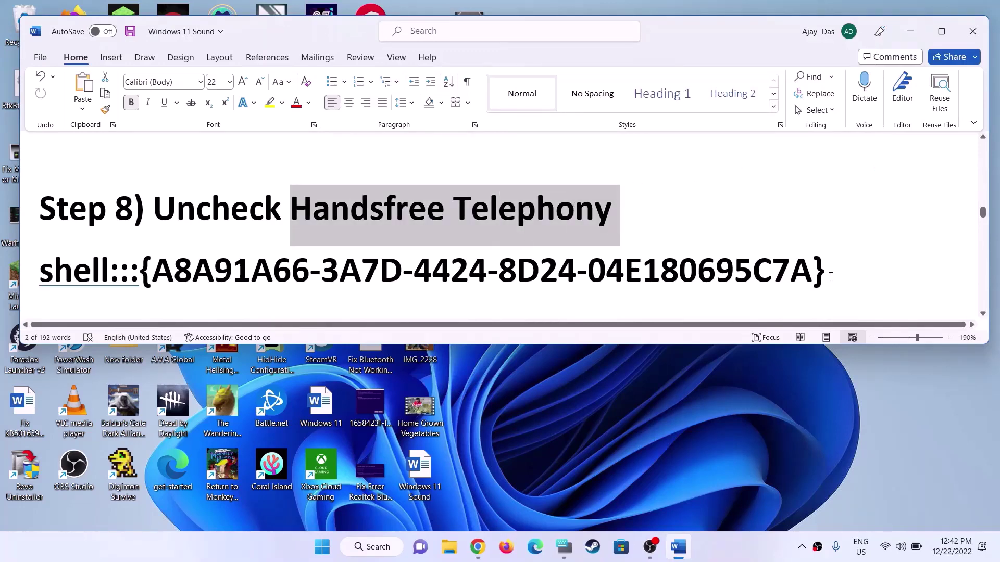
pyautogui.moveTo(831, 272); pyautogui.dragTo(40, 271)
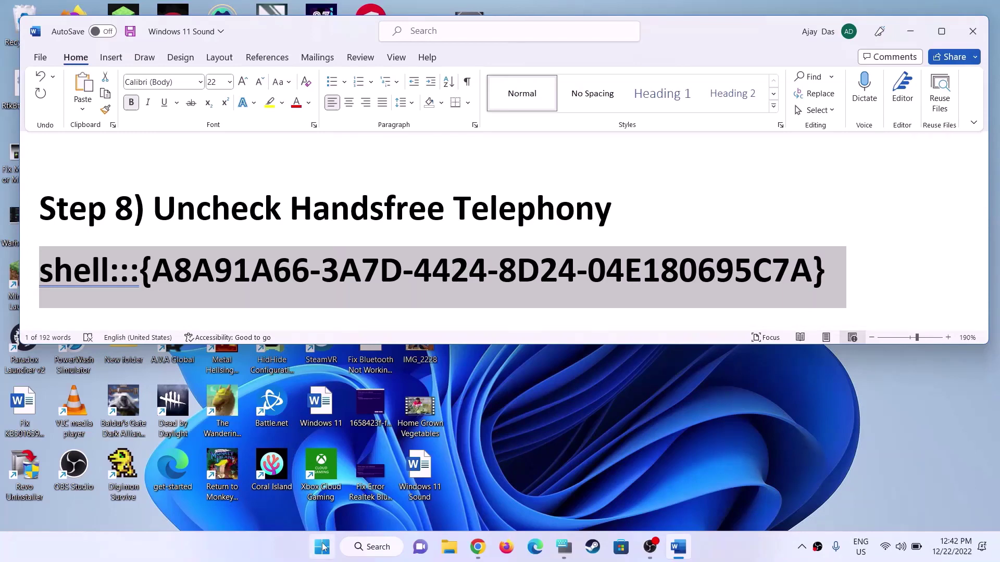
# - Open Devices and Printers by executing shell:::{A8A91A66-3A7D-4424-8D24-04E180695C7A} from the Run dialog
pyautogui.click(323, 547)
pyautogui.write('run')
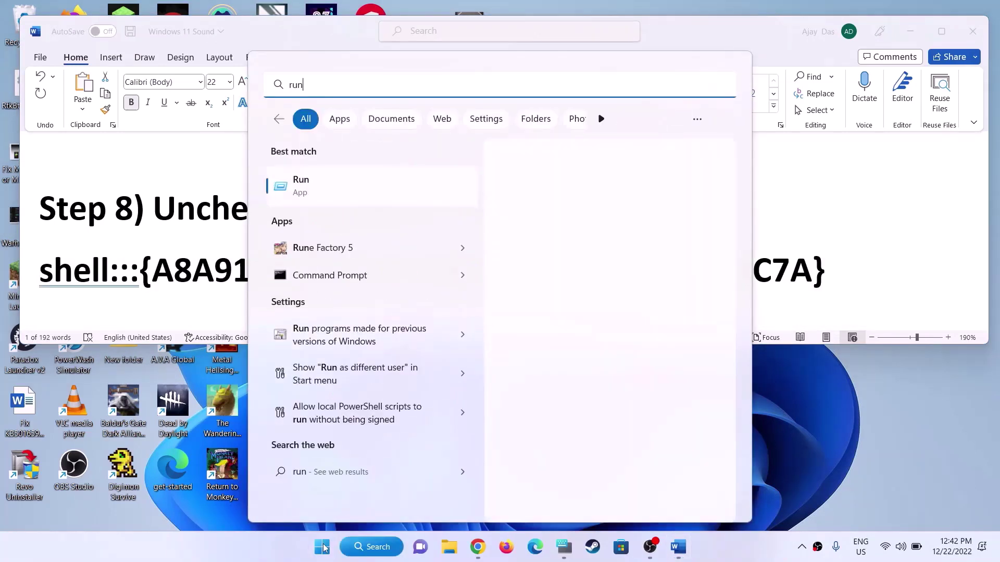
pyautogui.click(320, 200)
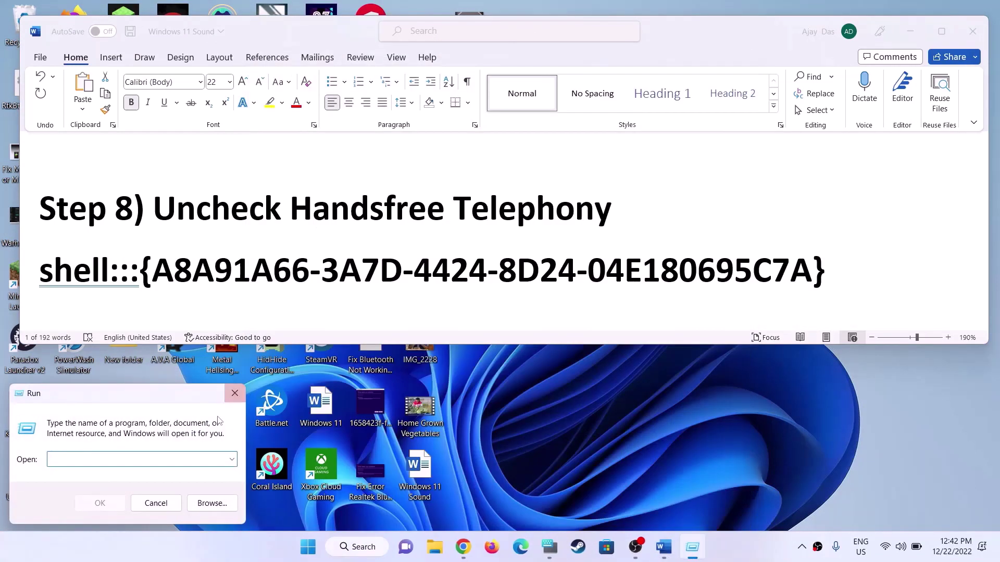
pyautogui.write('shell:::{A8A91A66-3A7D-4424-8D24-04E180695C7A}')
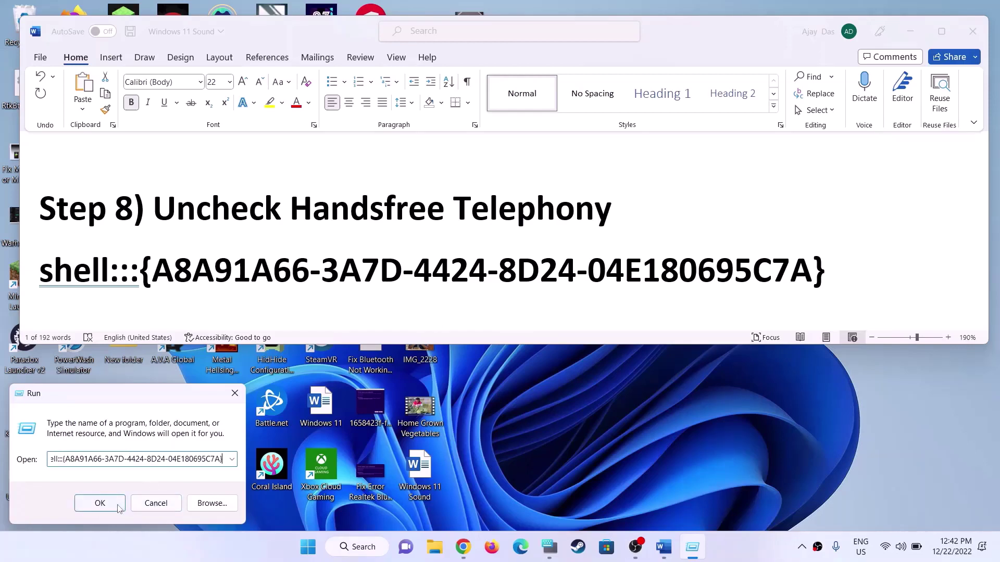
pyautogui.click(100, 503)
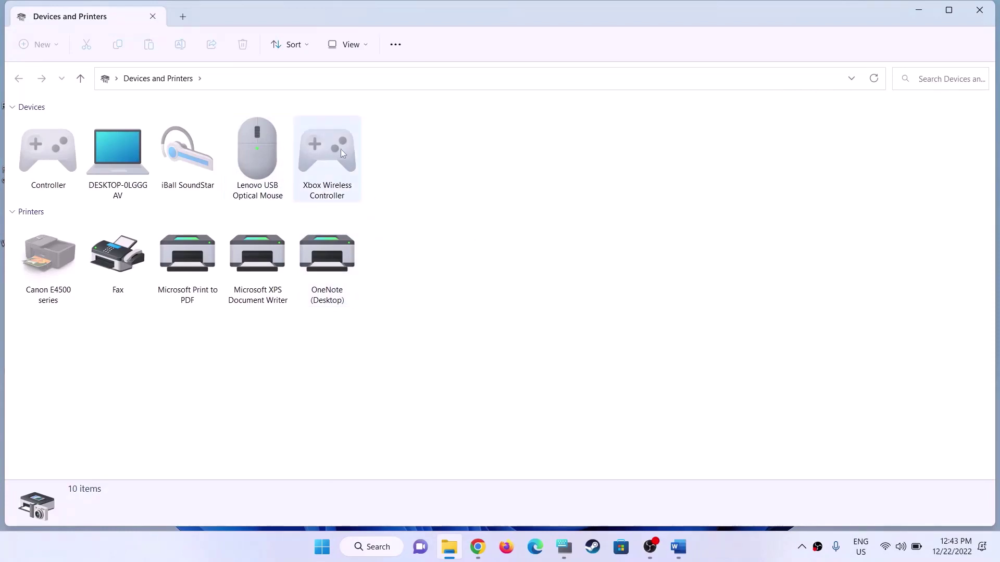
# - Disable the Handsfree Telephony service in the iBall SoundStar's properties, apply the change and close Devices and Printers
pyautogui.click(183, 156)
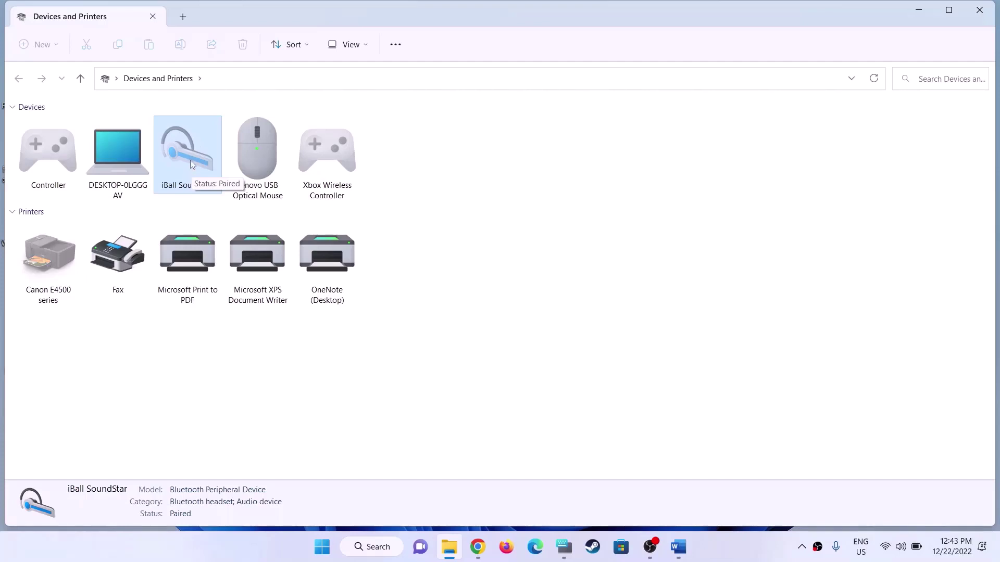
pyautogui.rightClick(190, 161)
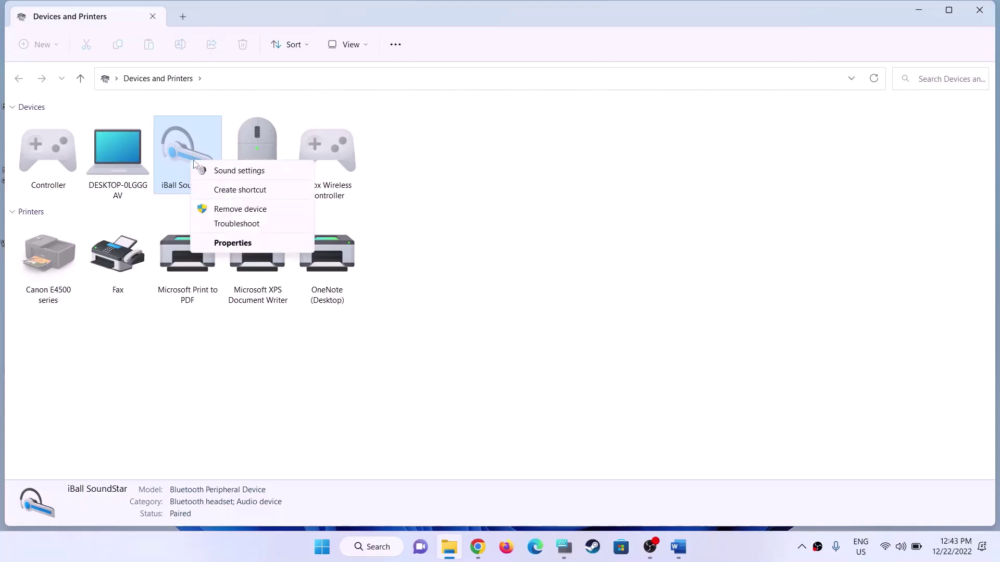
pyautogui.click(237, 244)
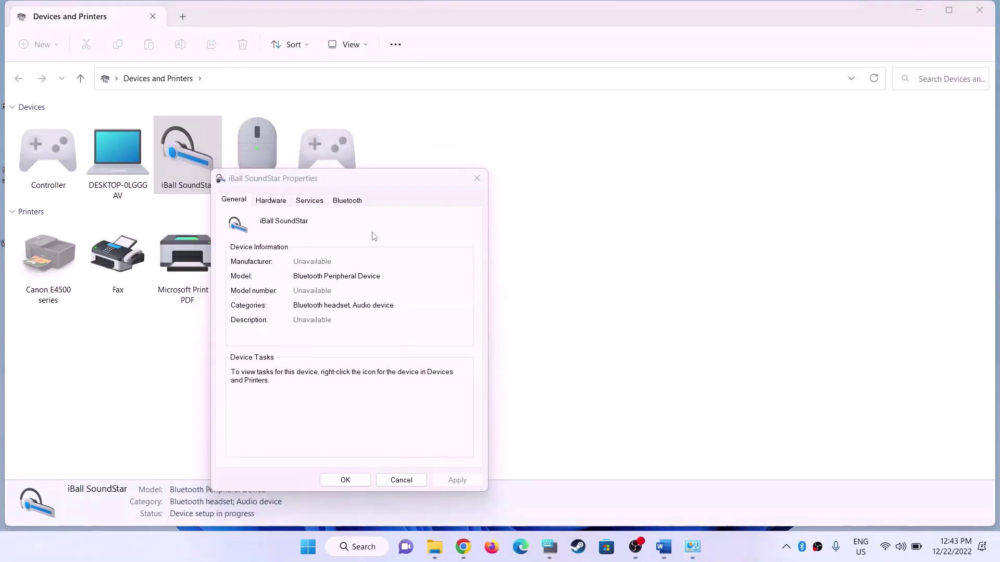
pyautogui.click(311, 201)
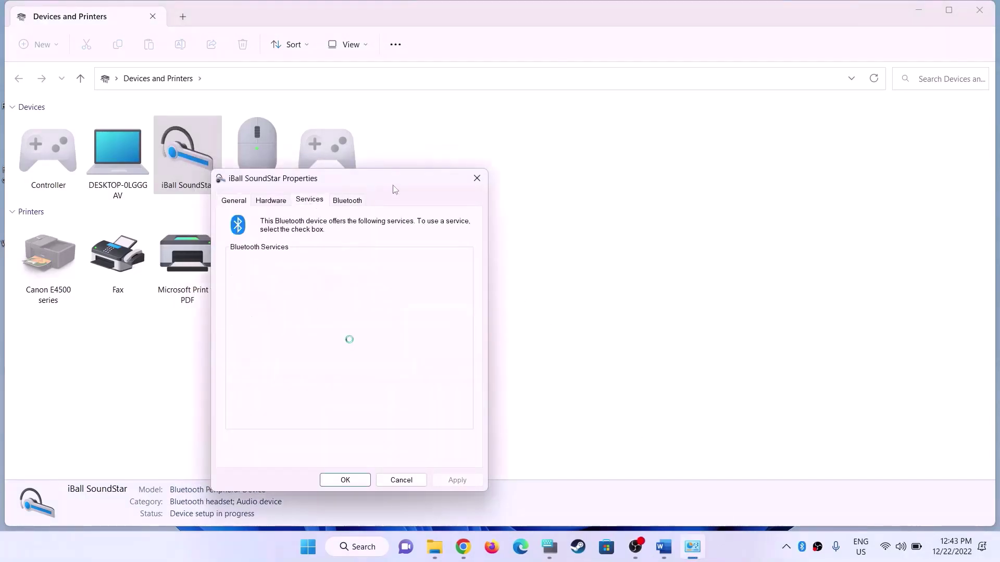
pyautogui.moveTo(392, 186); pyautogui.dragTo(589, 91)
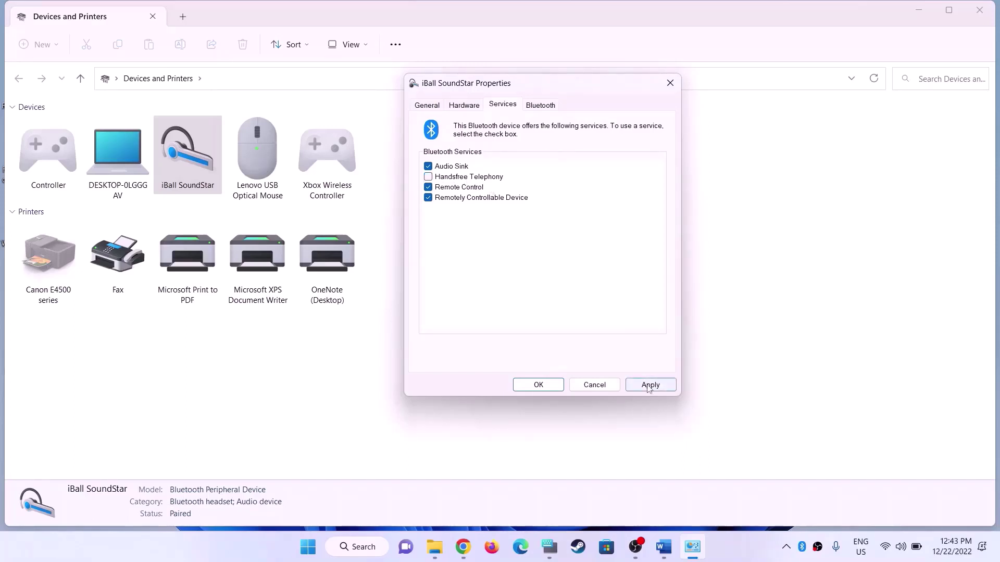
pyautogui.click(648, 386)
pyautogui.click(541, 385)
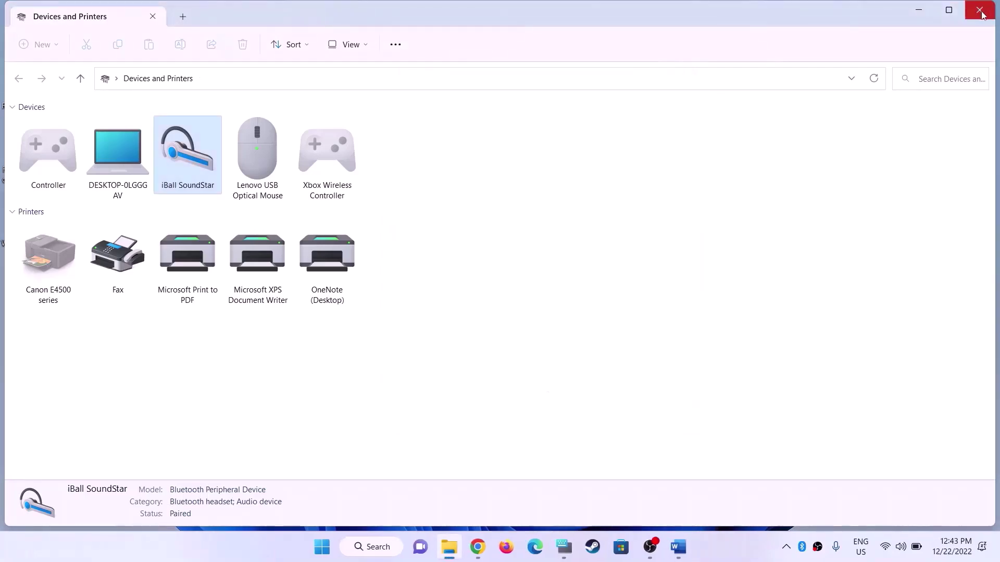
pyautogui.click(980, 10)
# - Highlight "Run Audio Troubleshooter" in Step 9 of the document, then locate the Playing Audio troubleshooter among Windows' other troubleshooters
pyautogui.scroll(-3, 395, 268)
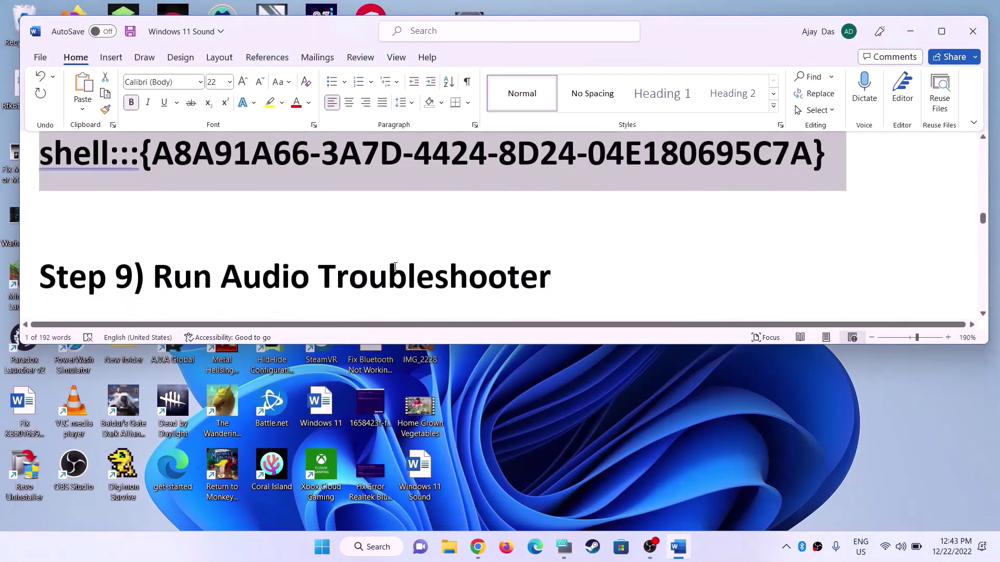
pyautogui.moveTo(146, 276); pyautogui.dragTo(551, 276)
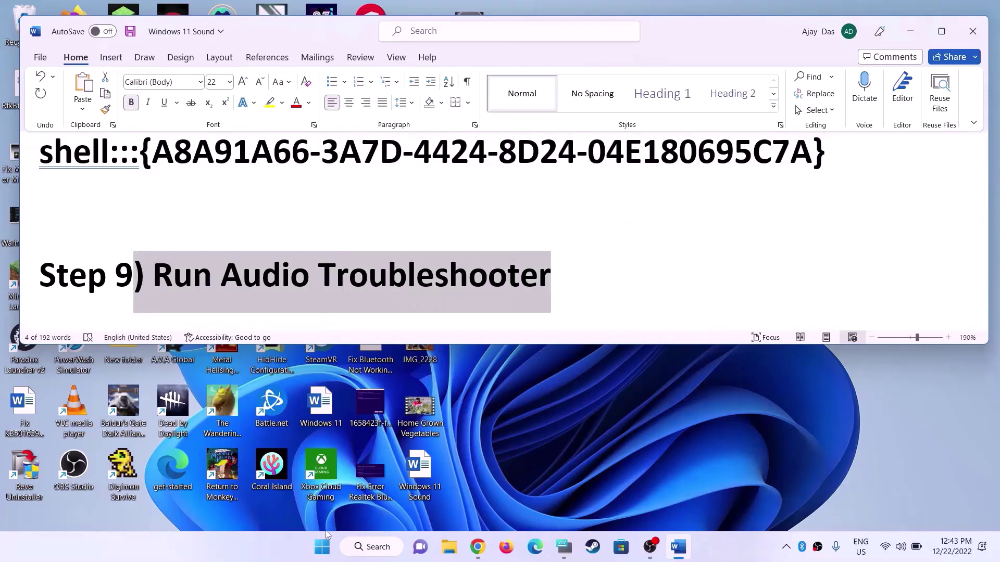
pyautogui.click(322, 547)
pyautogui.click(469, 219)
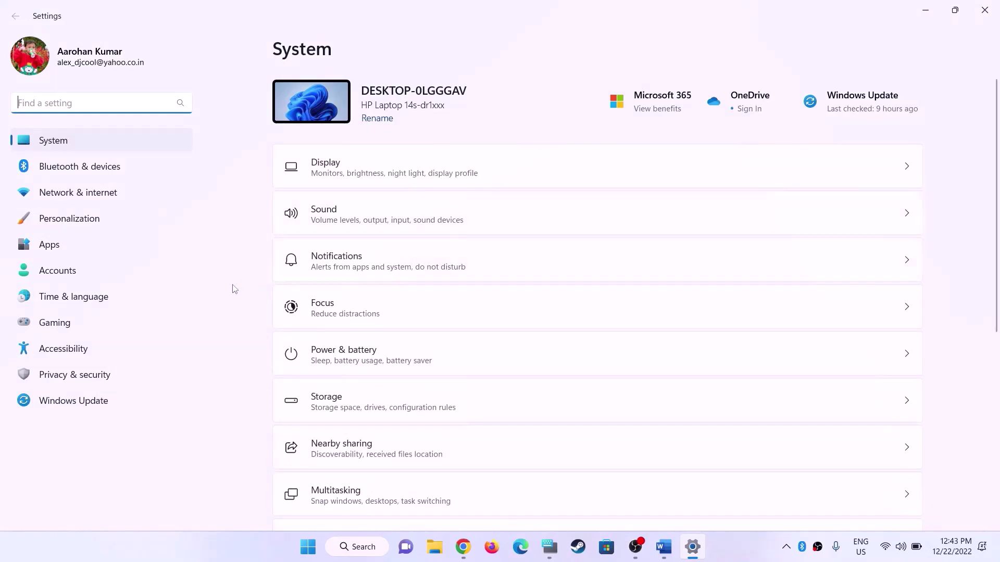
pyautogui.click(52, 142)
pyautogui.scroll(-3, 424, 359)
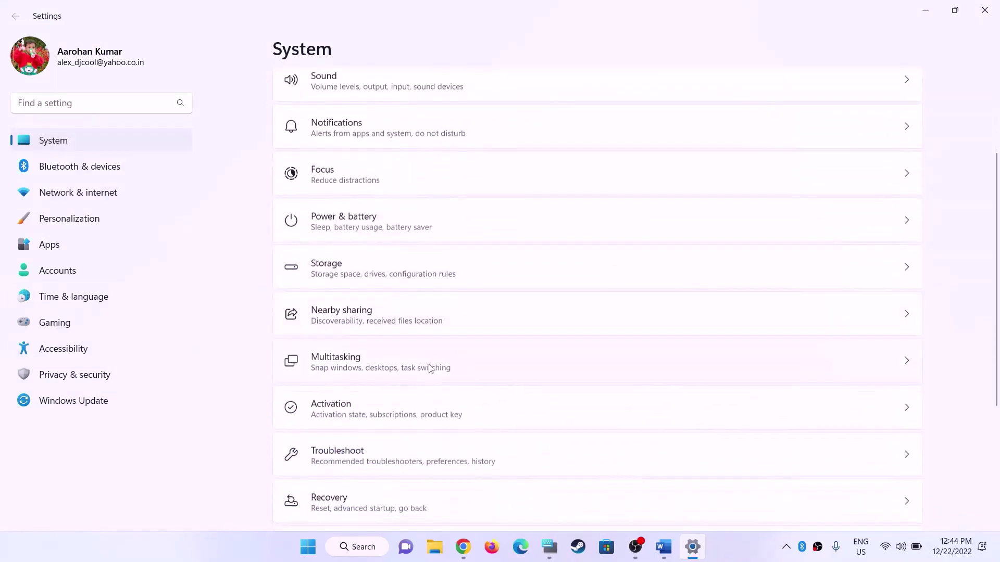
pyautogui.click(390, 449)
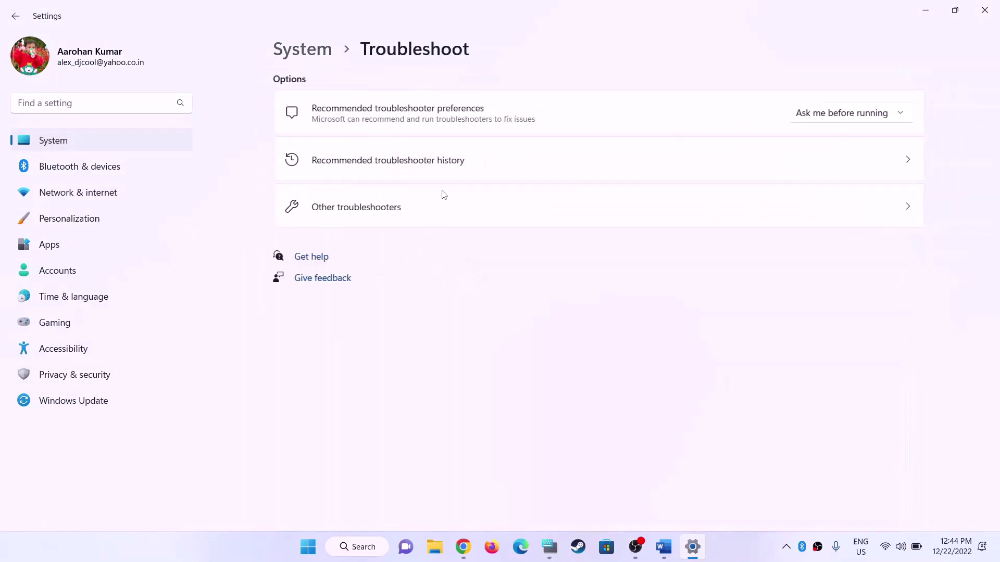
pyautogui.click(379, 214)
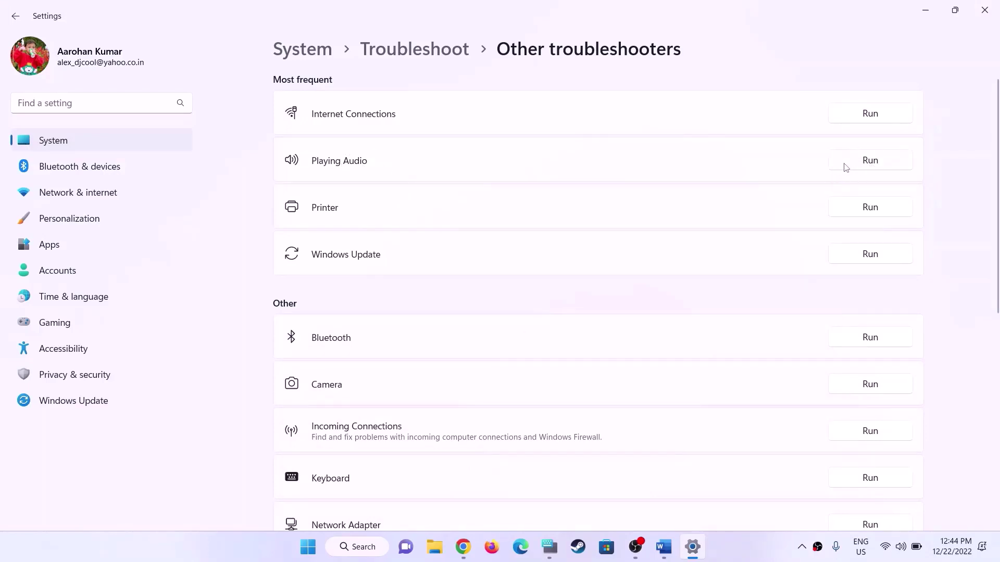
pyautogui.click(985, 15)
# - Highlight "Roll Back Audio Drivers" in Step 10 and expand the sound, video and game controllers in Device Manager
pyautogui.scroll(-3, 250, 233)
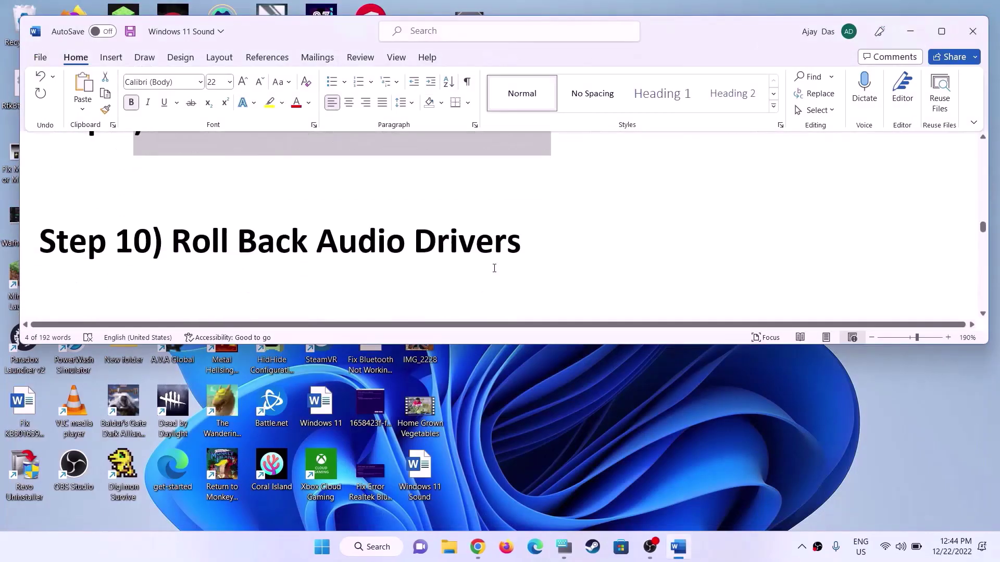
pyautogui.moveTo(188, 220); pyautogui.dragTo(602, 218)
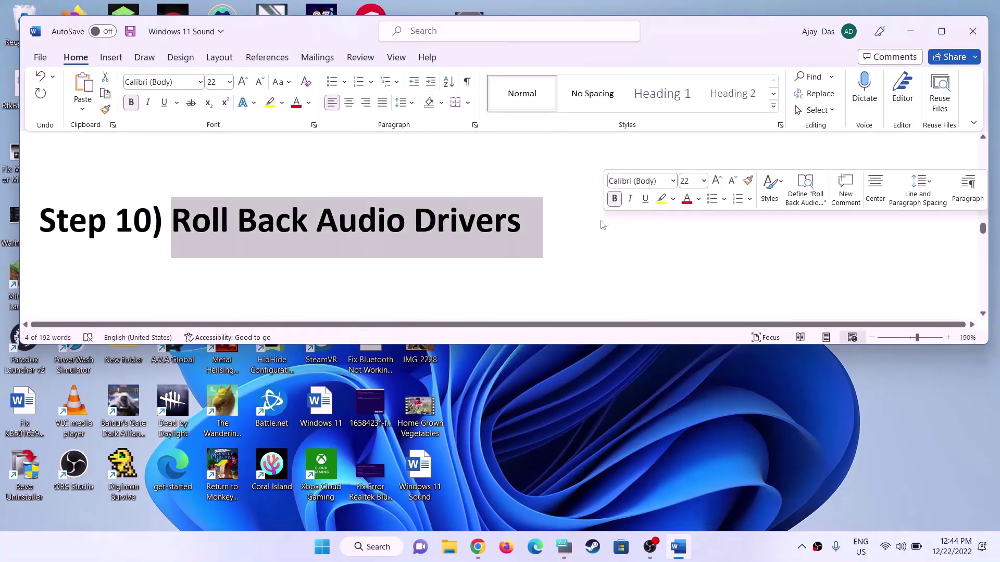
pyautogui.rightClick(322, 552)
pyautogui.click(320, 267)
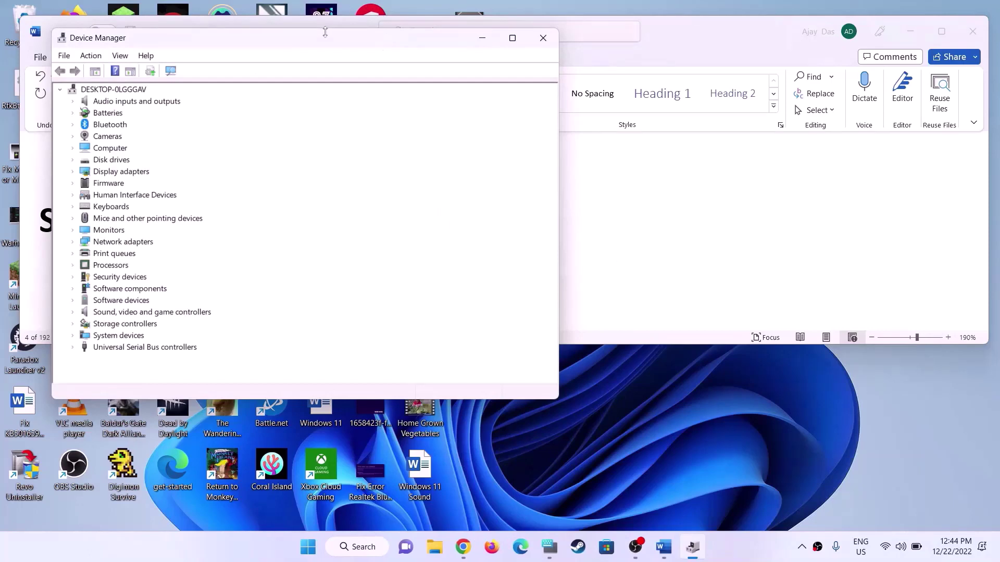
pyautogui.moveTo(325, 32); pyautogui.dragTo(533, 33)
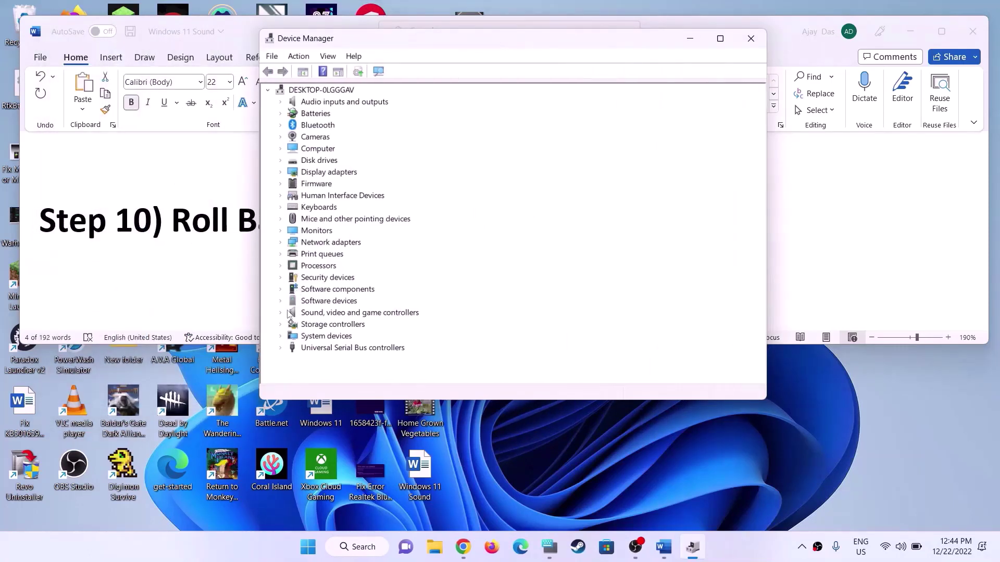
pyautogui.click(281, 313)
pyautogui.scroll(-1, 512, 312)
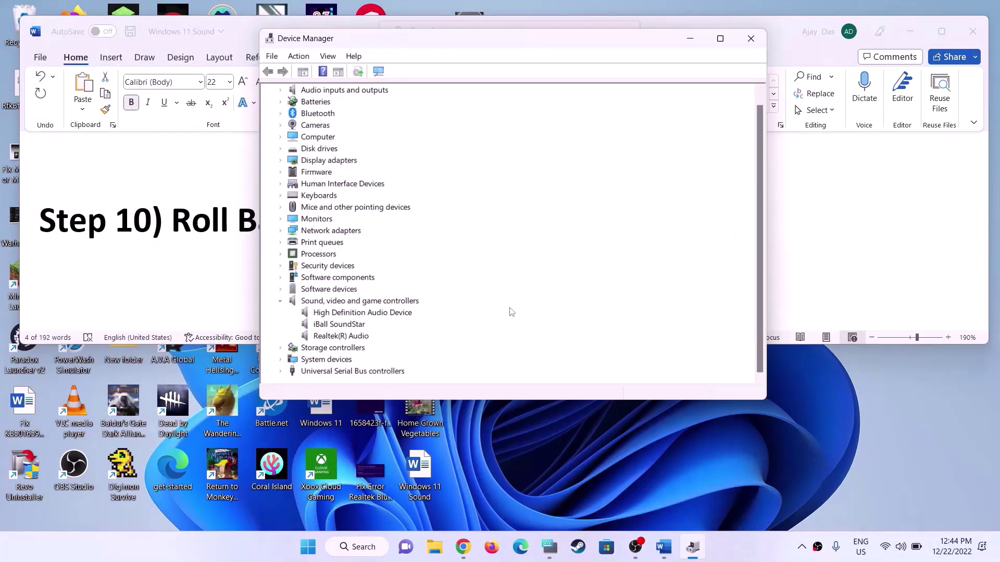
# - Check the driver properties of Realtek(R) Audio for the Roll Back Driver option, then close Device Manager
pyautogui.rightClick(354, 342)
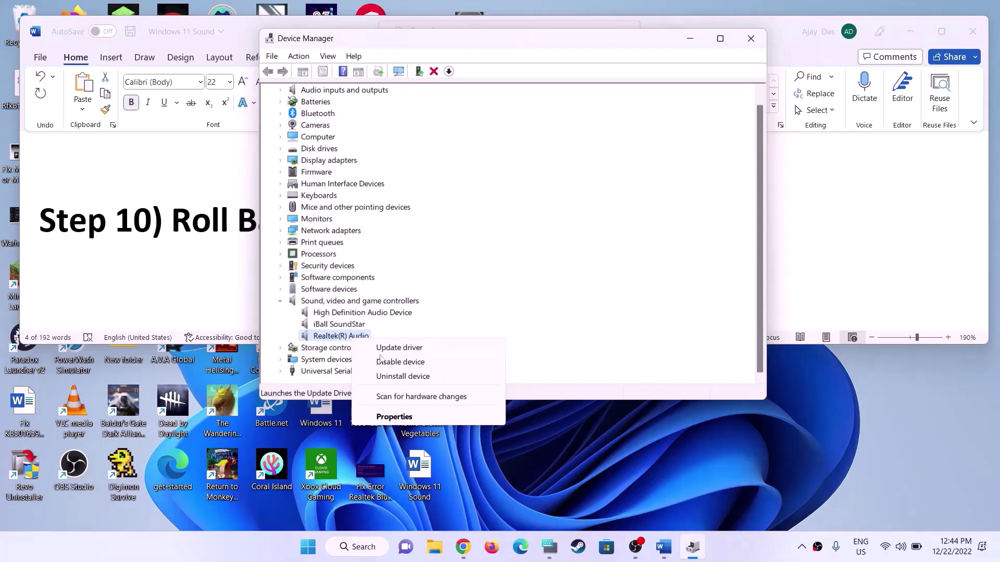
pyautogui.click(404, 419)
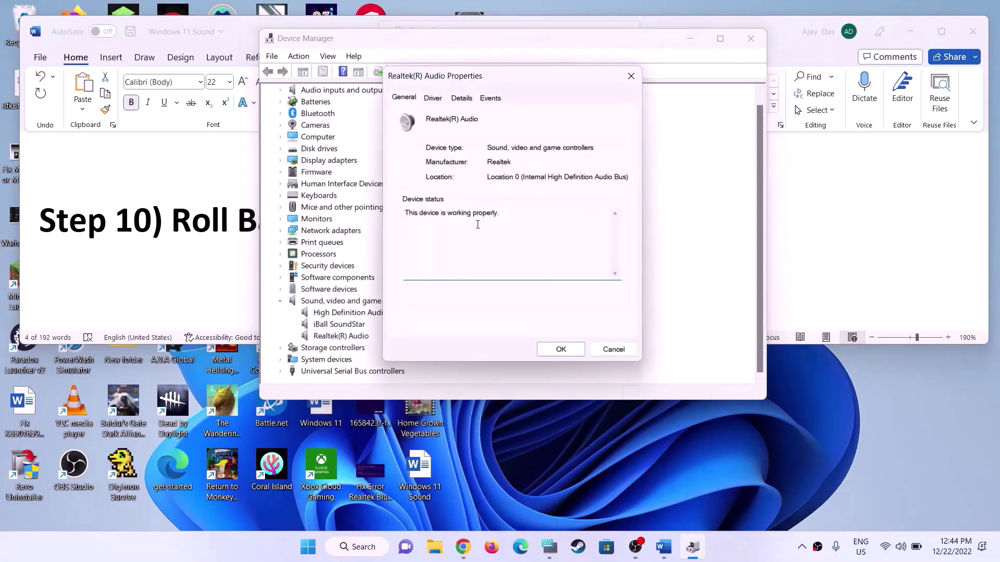
pyautogui.click(438, 101)
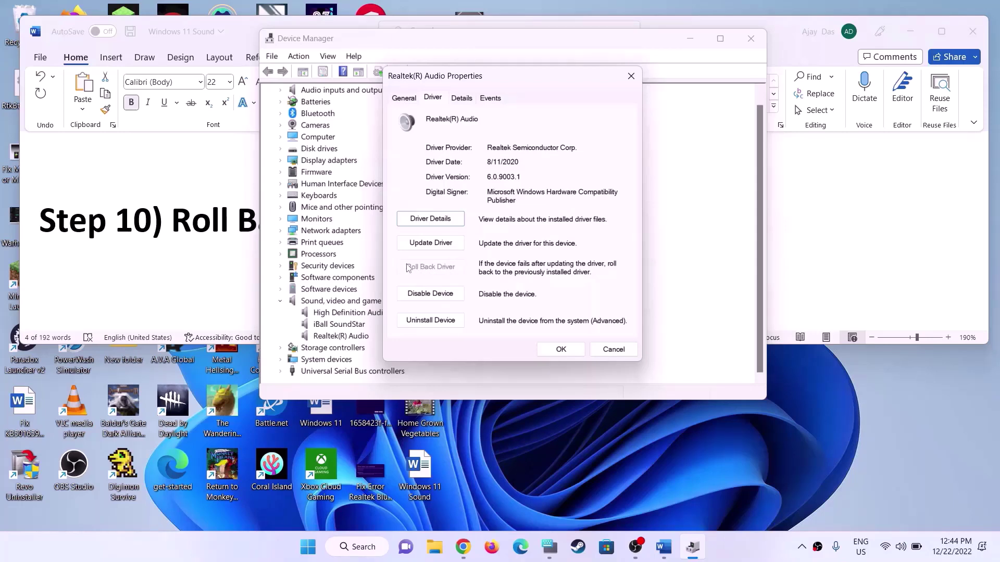
pyautogui.click(561, 348)
pyautogui.click(751, 38)
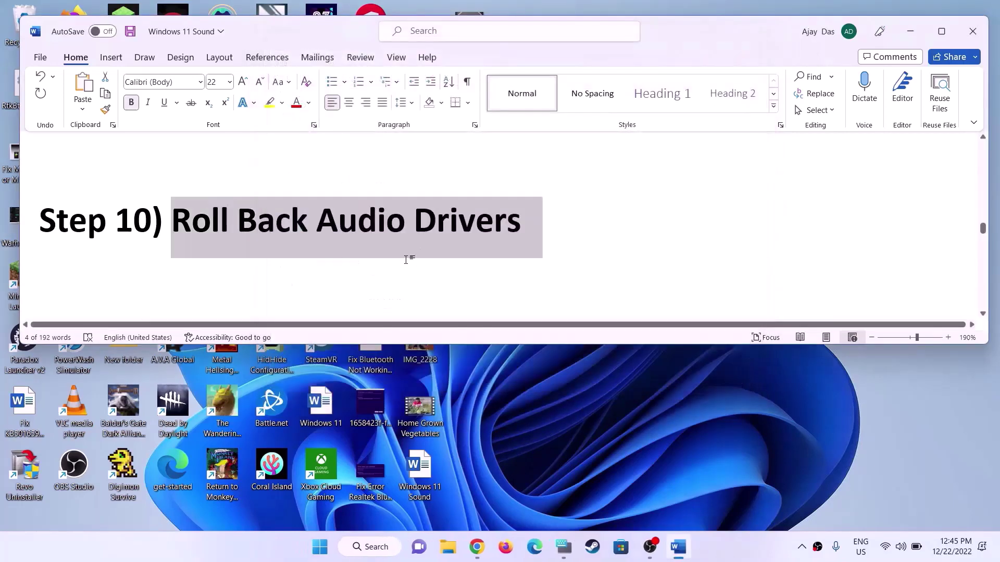
# - Highlight "Reinstall audio driver from device manager" in Step 11 and expand the sound, video and game controllers in Device Manager
pyautogui.scroll(-1, 302, 257)
pyautogui.scroll(-2, 302, 256)
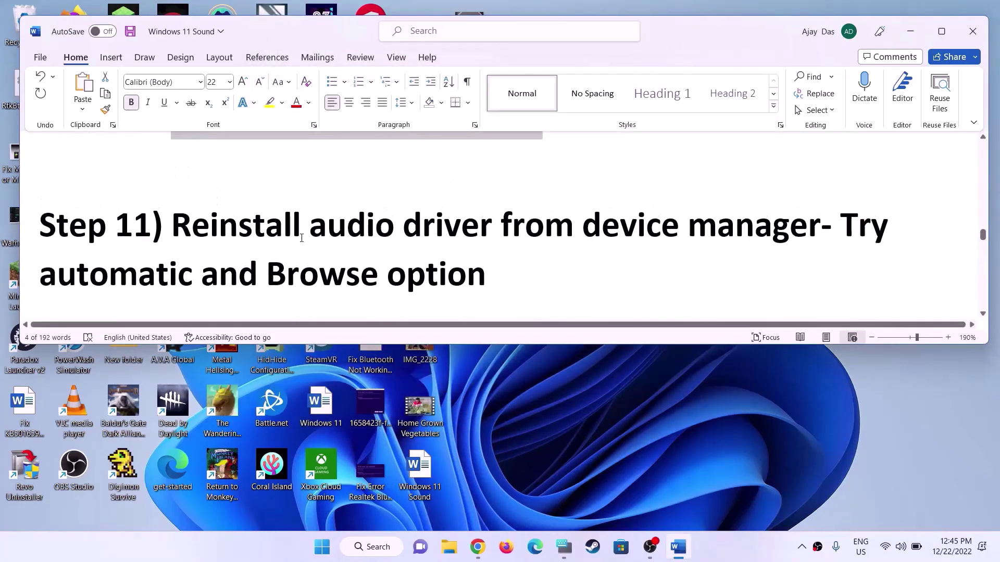
pyautogui.moveTo(194, 208); pyautogui.dragTo(818, 225)
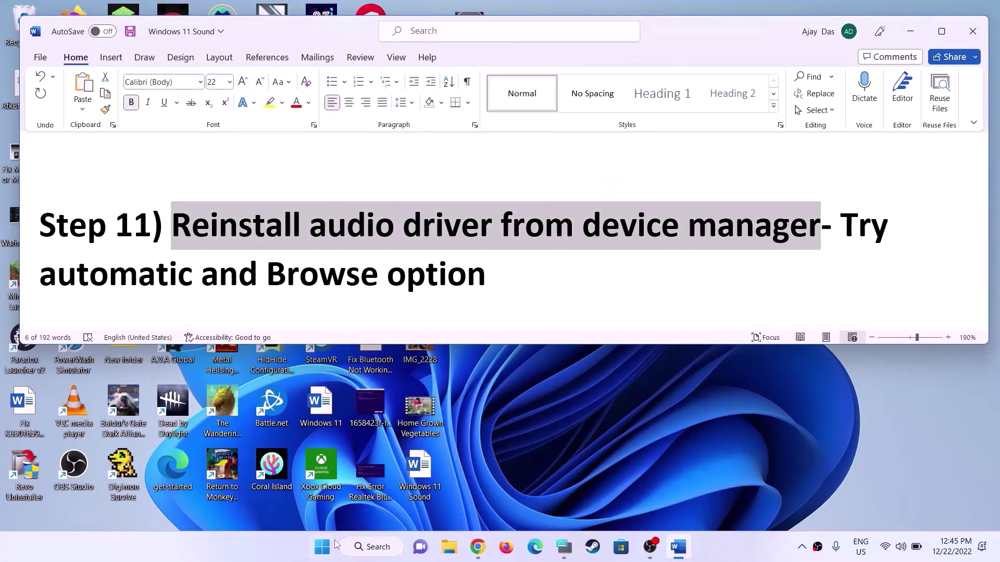
pyautogui.rightClick(332, 543)
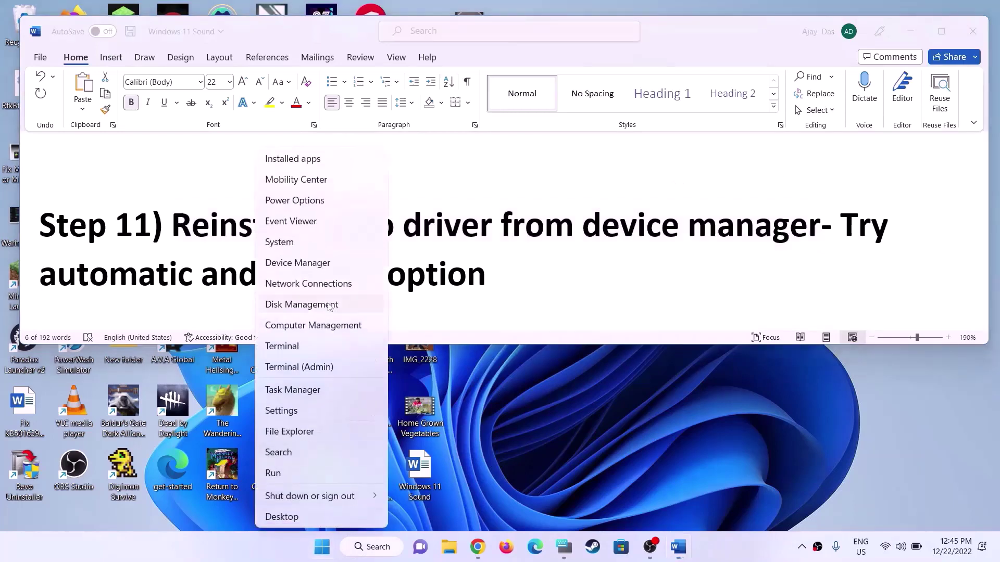
pyautogui.click(296, 261)
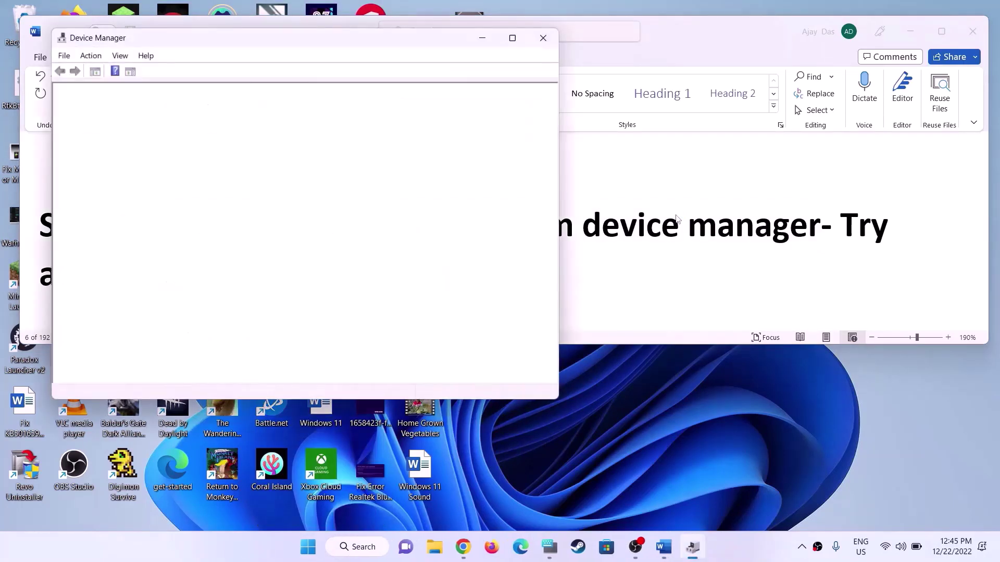
pyautogui.moveTo(267, 46); pyautogui.dragTo(588, 51)
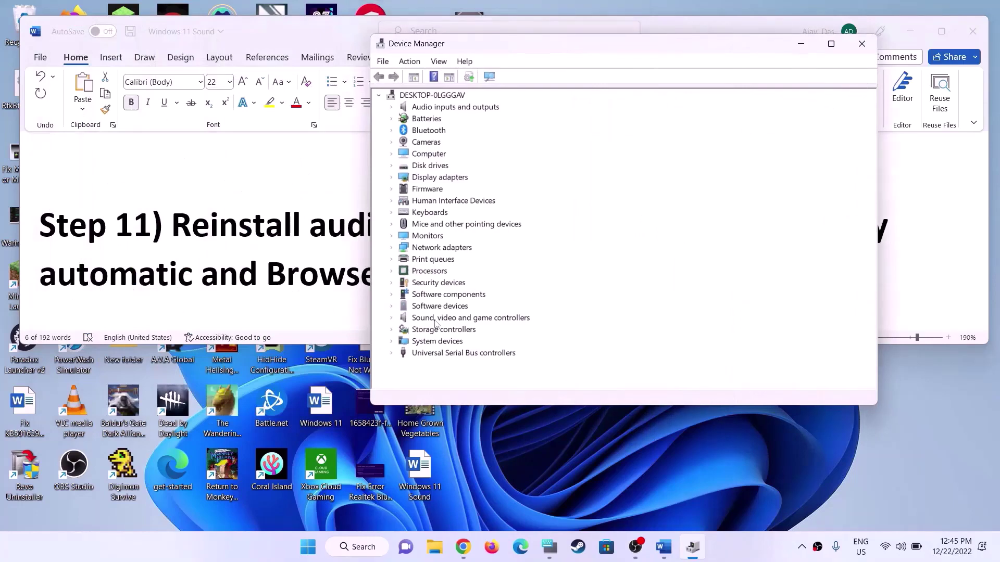
pyautogui.click(393, 319)
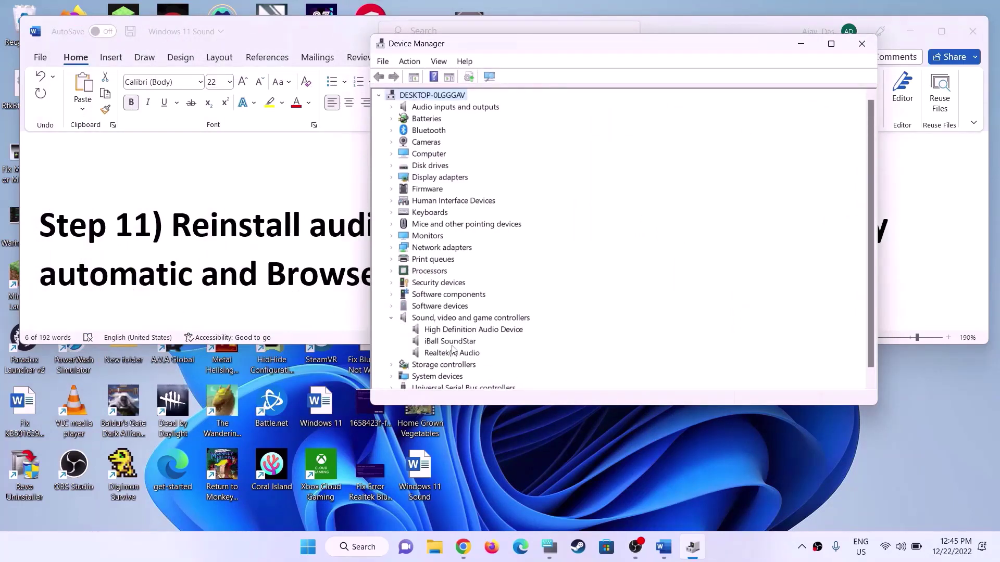
# - Run an automatic driver search for Realtek(R) Audio from its driver properties
pyautogui.rightClick(451, 354)
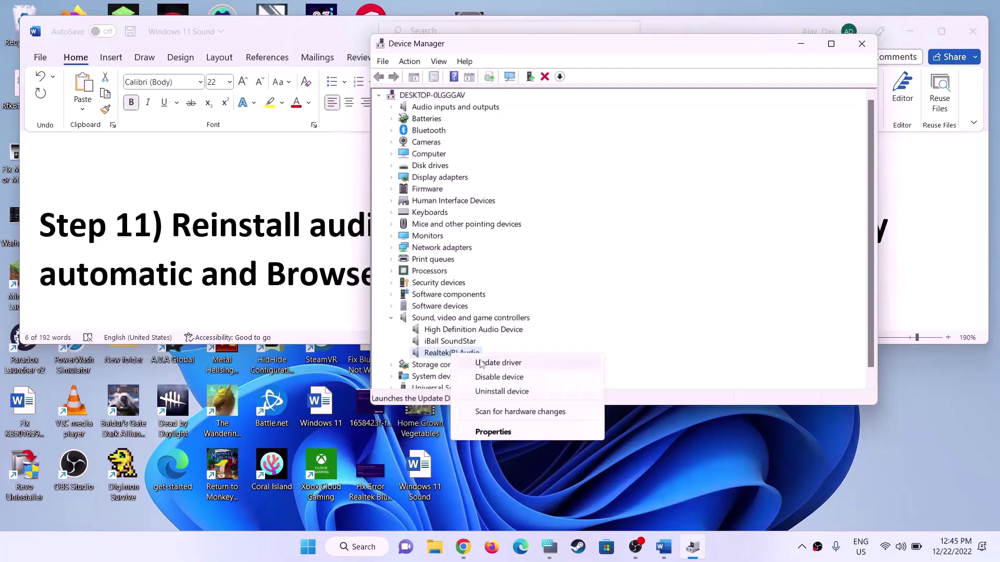
pyautogui.click(513, 433)
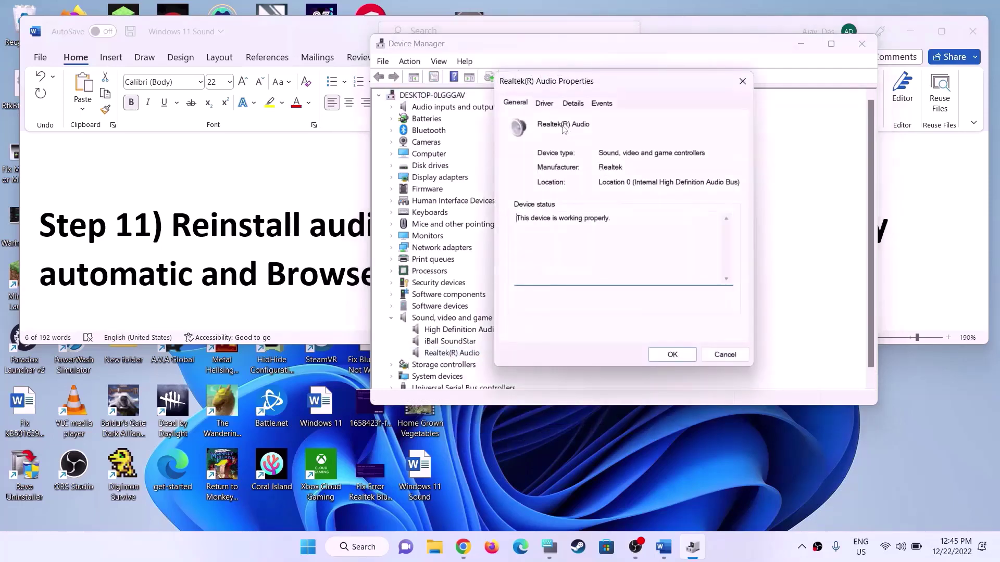
pyautogui.click(545, 103)
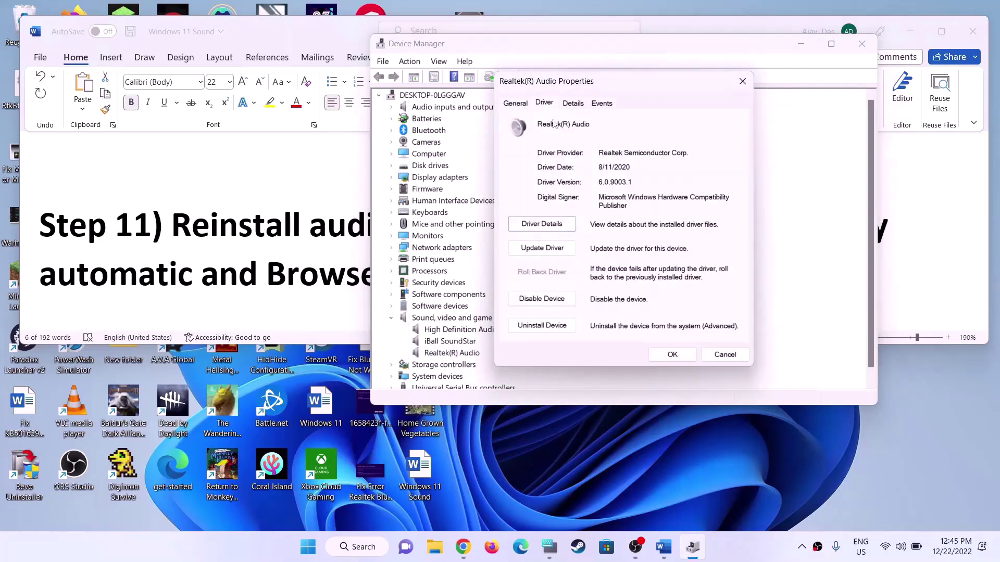
pyautogui.click(546, 248)
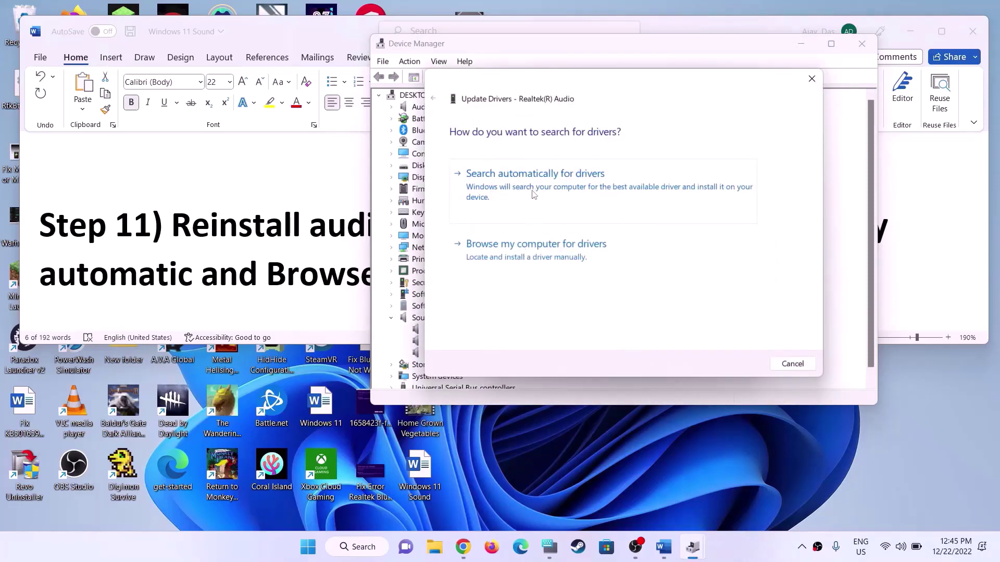
pyautogui.click(566, 195)
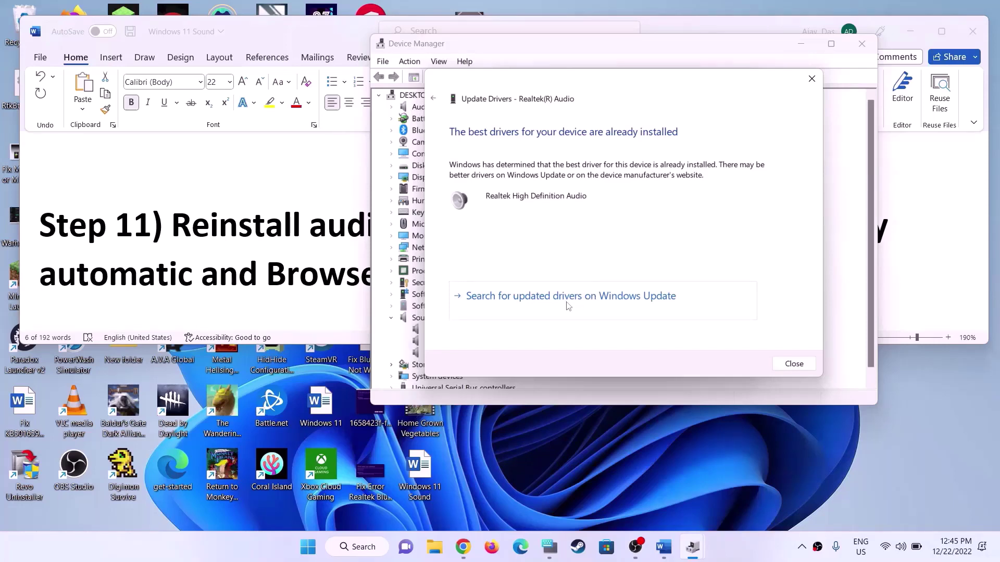
# - Look for updated drivers on Windows Update, then close Settings and the Realtek(R) Audio properties
pyautogui.click(580, 298)
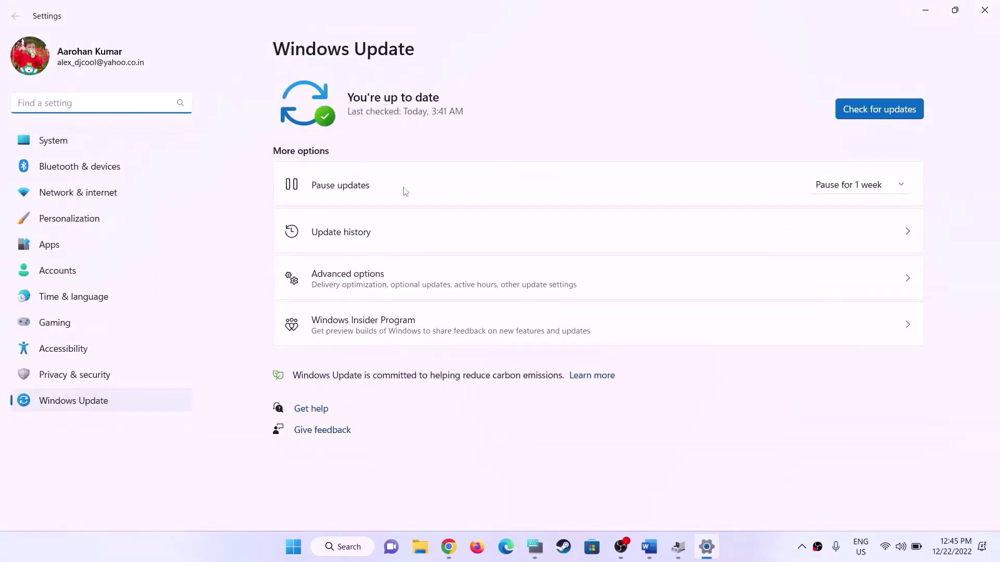
pyautogui.click(987, 12)
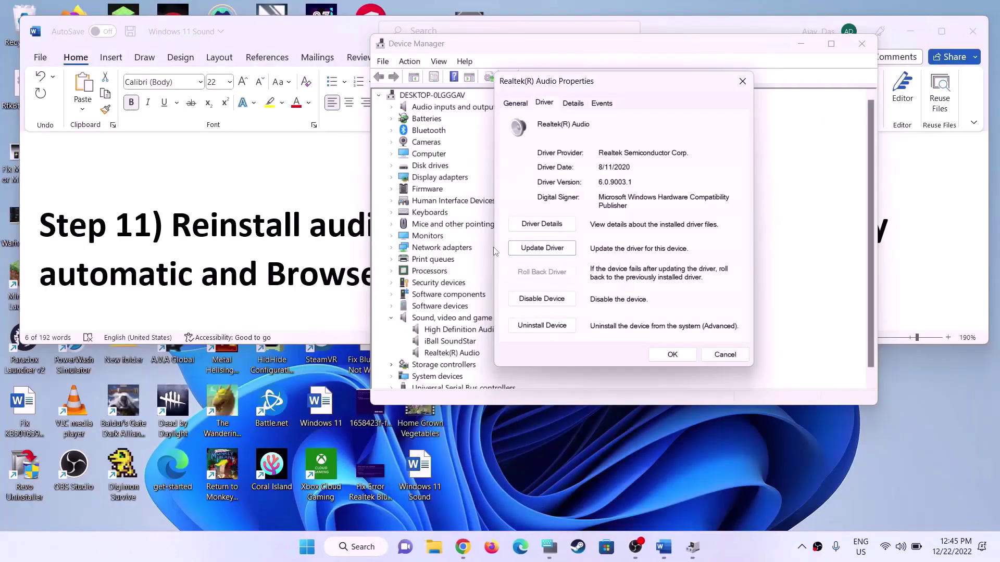
pyautogui.click(742, 81)
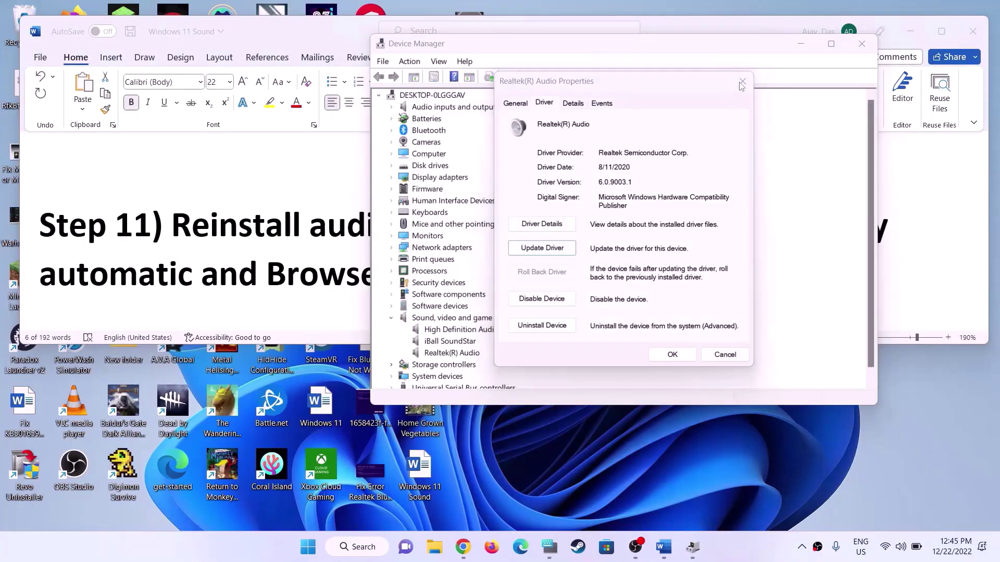
# - Open the list of drivers available on the computer for Realtek(R) Audio through its driver update
pyautogui.rightClick(444, 357)
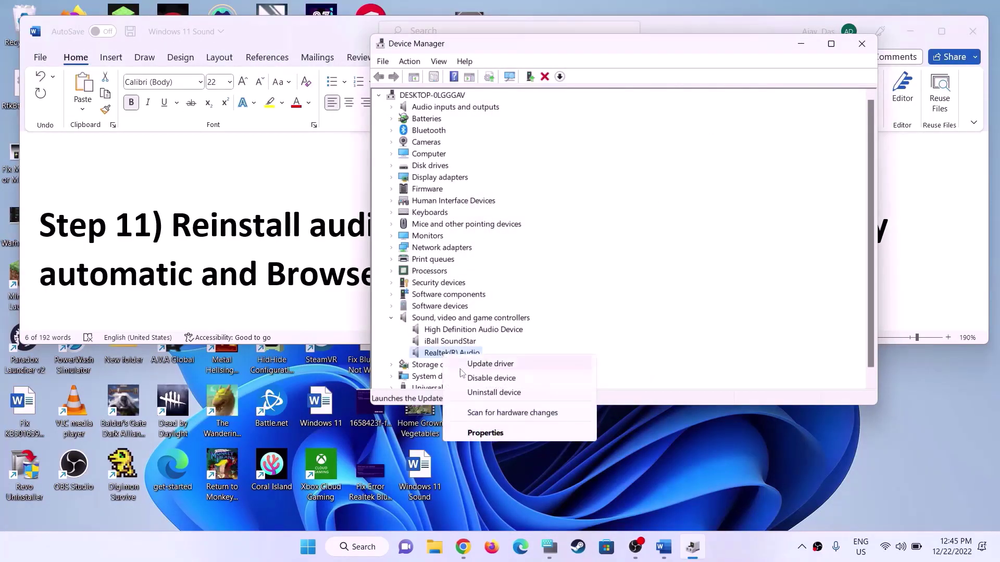
pyautogui.click(497, 364)
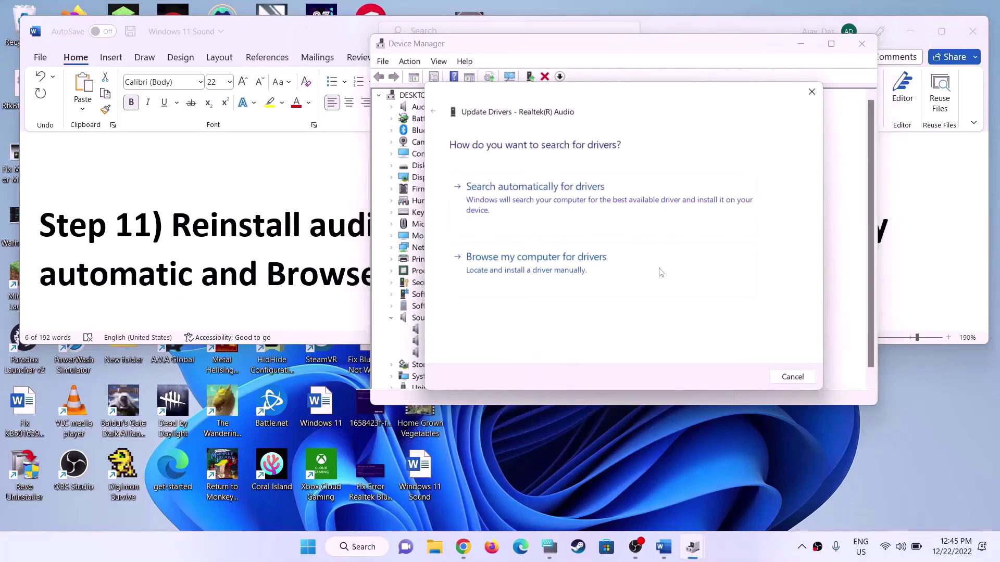
pyautogui.click(580, 272)
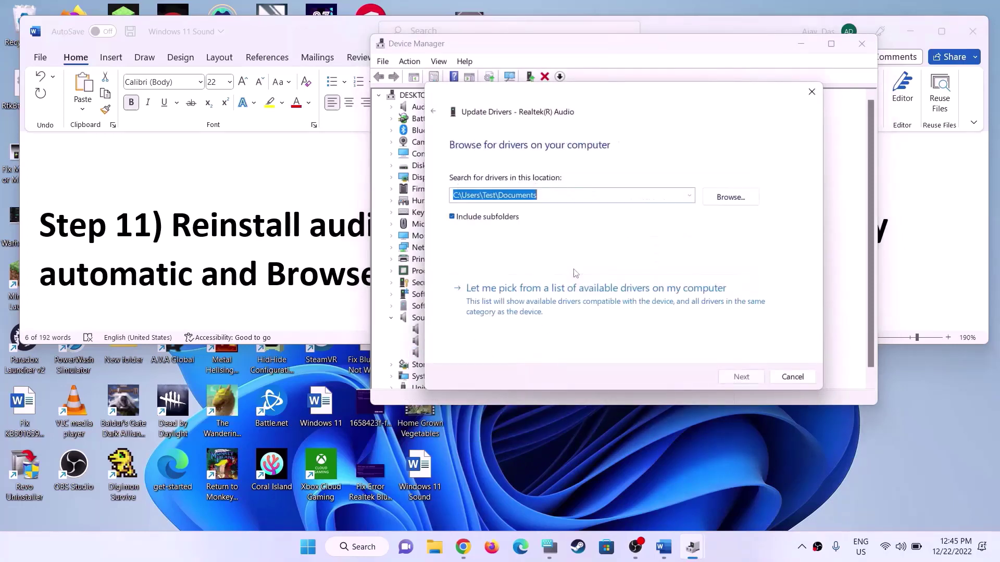
pyautogui.click(556, 308)
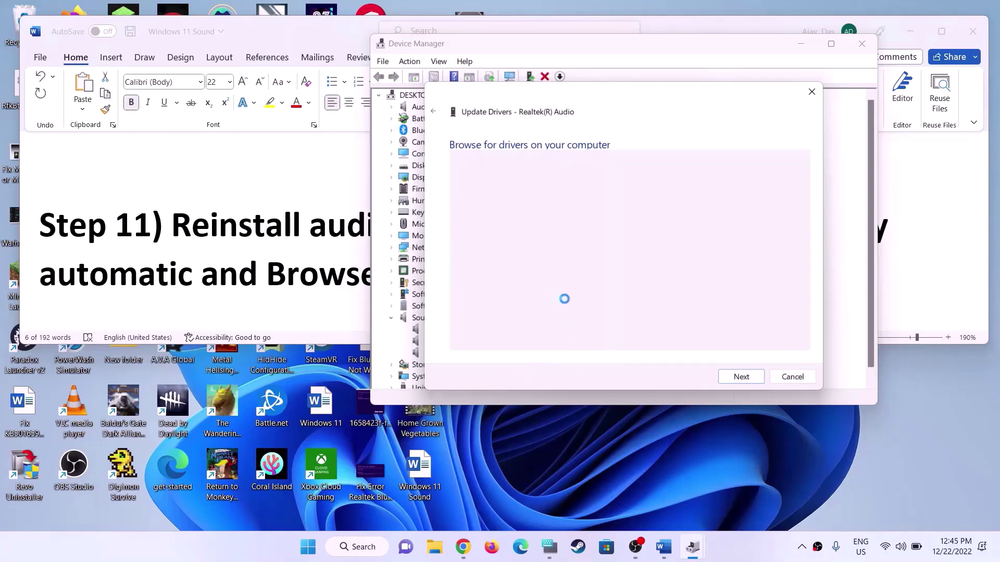
pyautogui.moveTo(617, 95); pyautogui.dragTo(757, 87)
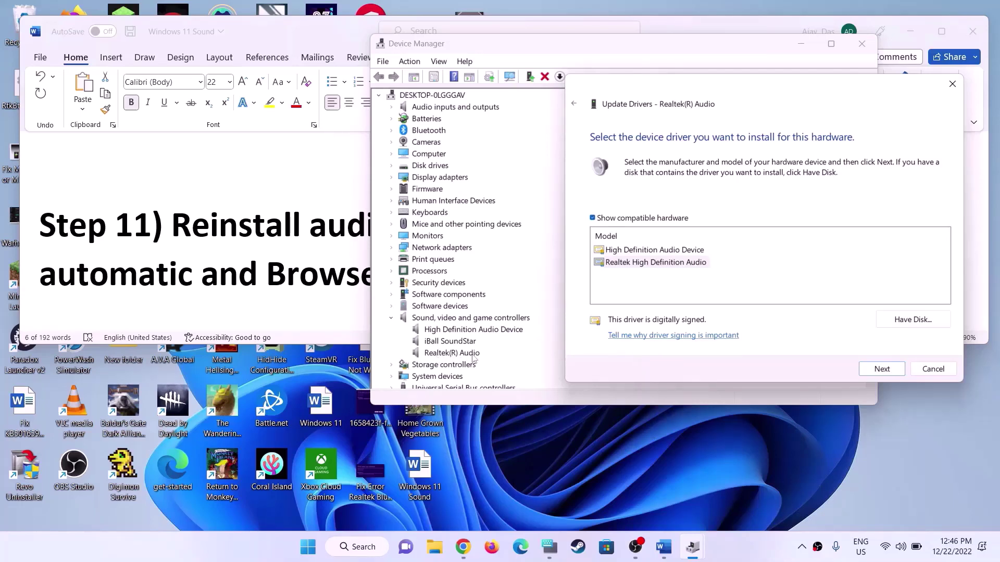
# - Go through the High Definition Audio Device and Realtek High Definition Audio models, then cancel the driver update and close Device Manager
pyautogui.click(631, 254)
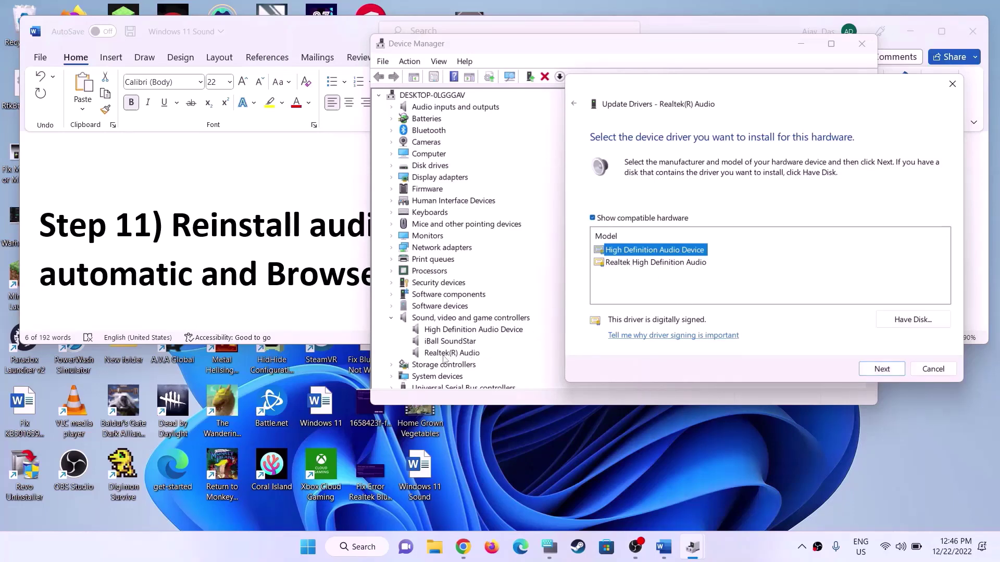
pyautogui.click(639, 263)
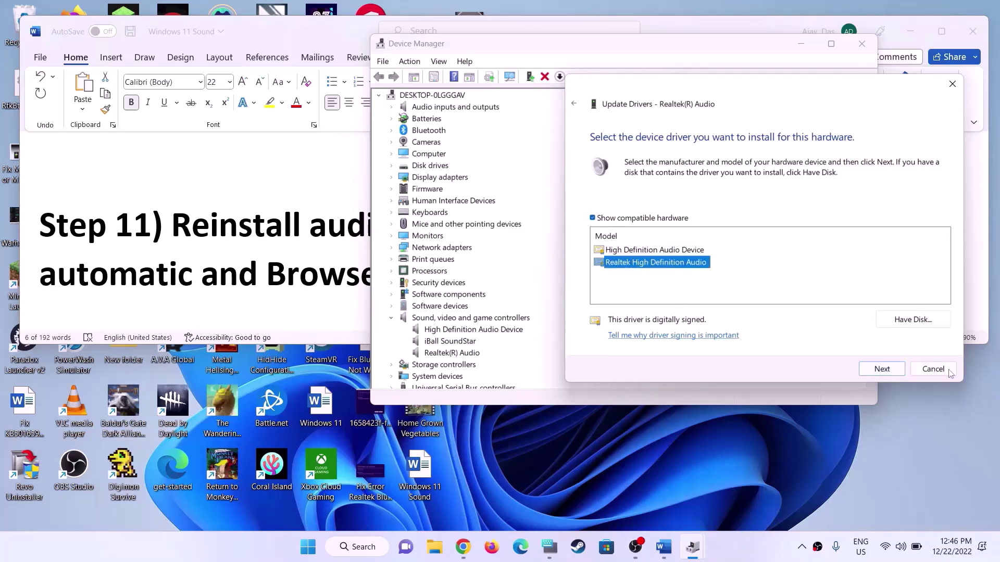
pyautogui.click(933, 370)
pyautogui.click(861, 50)
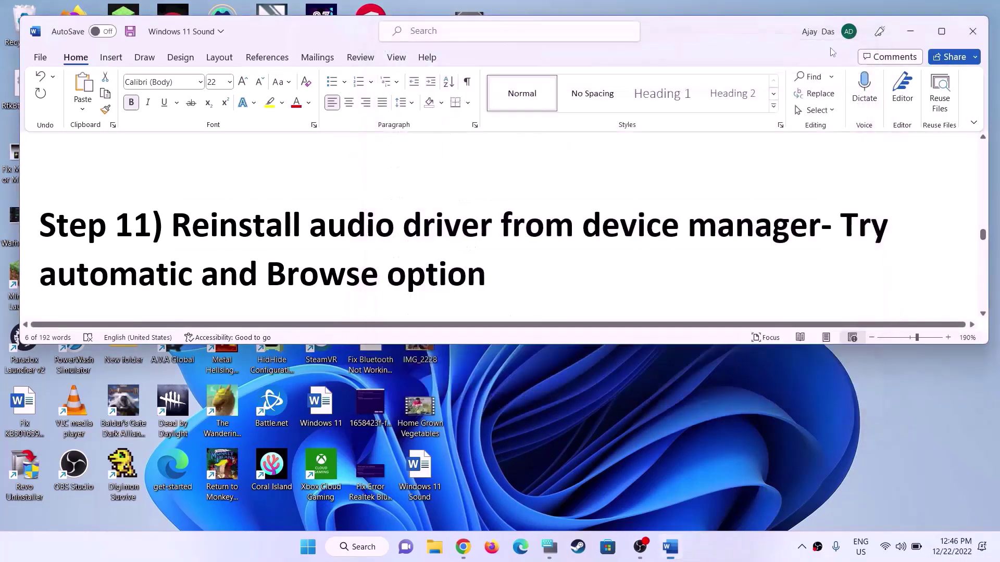
# - Highlight "enable it and make it default." in Step 12 of the Word document
pyautogui.scroll(-5, 512, 238)
pyautogui.scroll(-1, 298, 206)
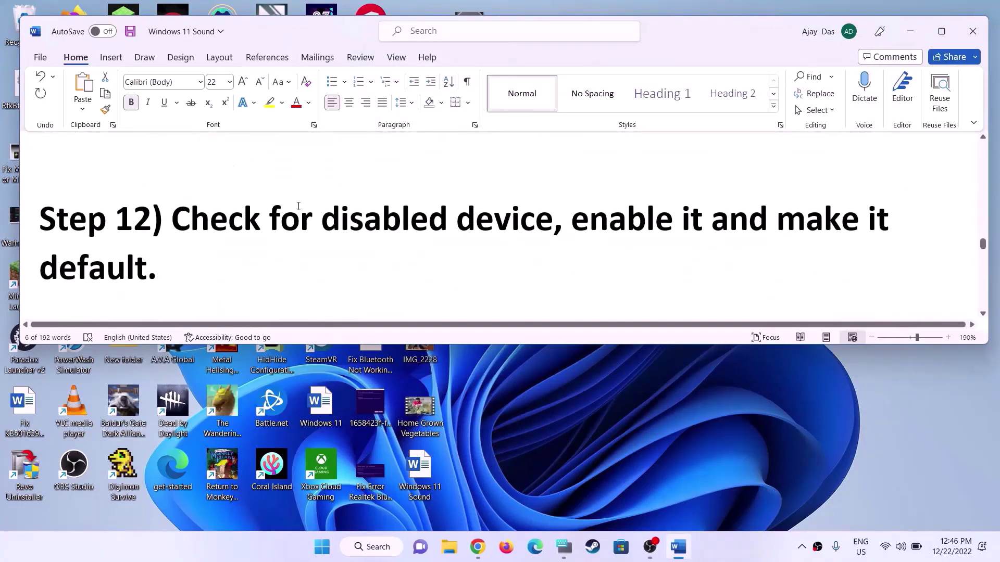
pyautogui.moveTo(186, 213); pyautogui.dragTo(212, 264)
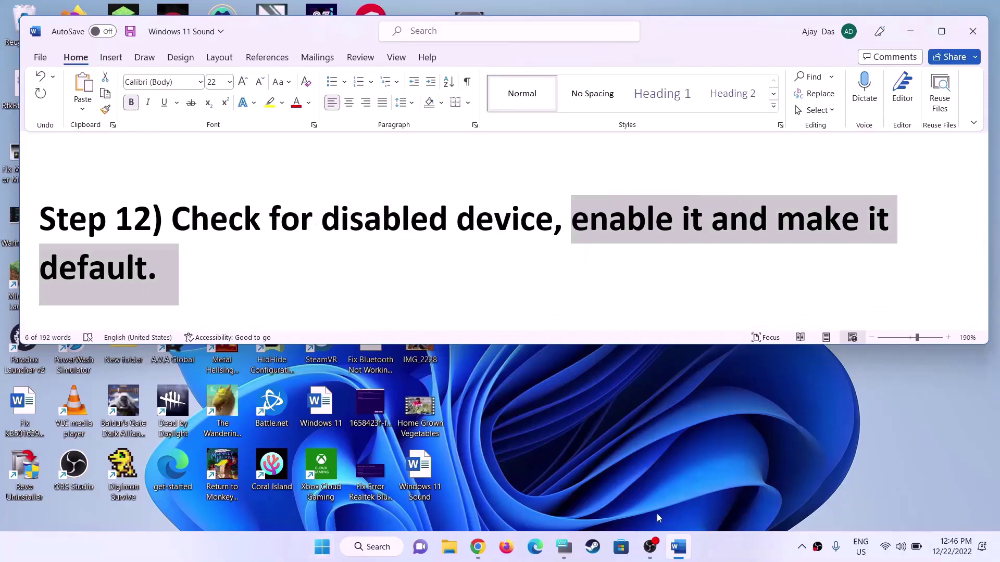
# - Open the Sound playback devices from Control Panel's Hardware and Sound, select the Realtek(R) Audio Speaker, and confirm
pyautogui.click(326, 551)
pyautogui.write('con')
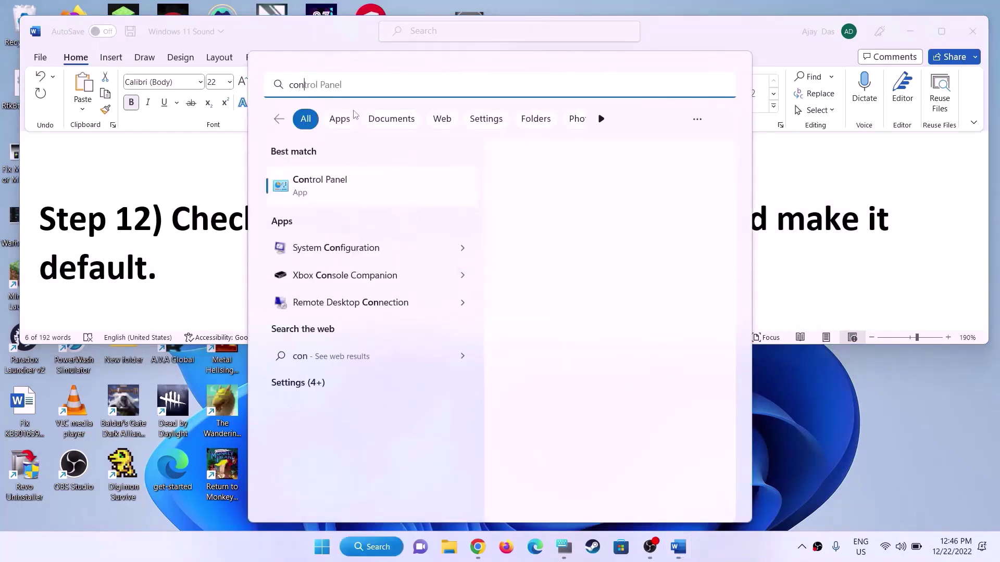
pyautogui.click(326, 183)
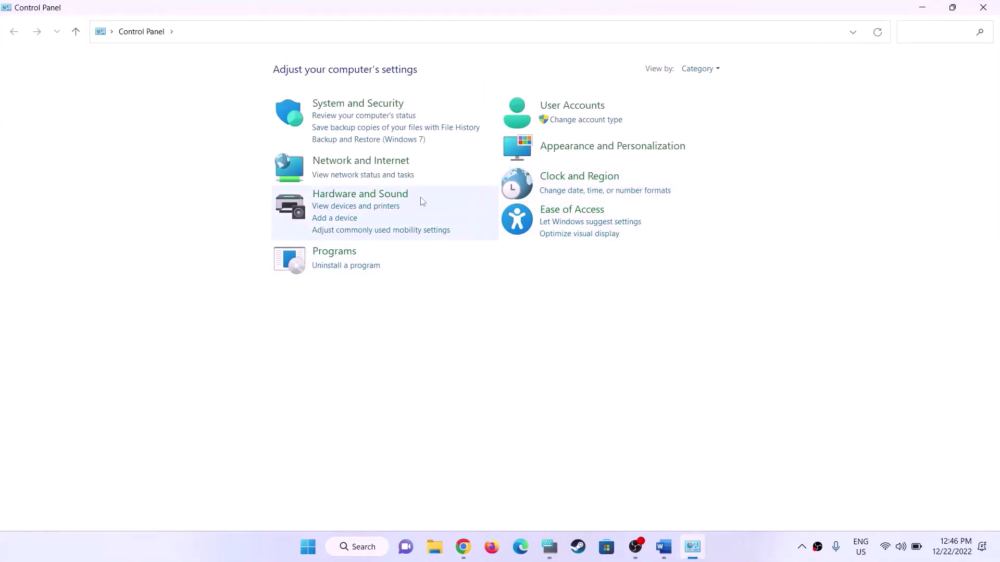
pyautogui.click(380, 196)
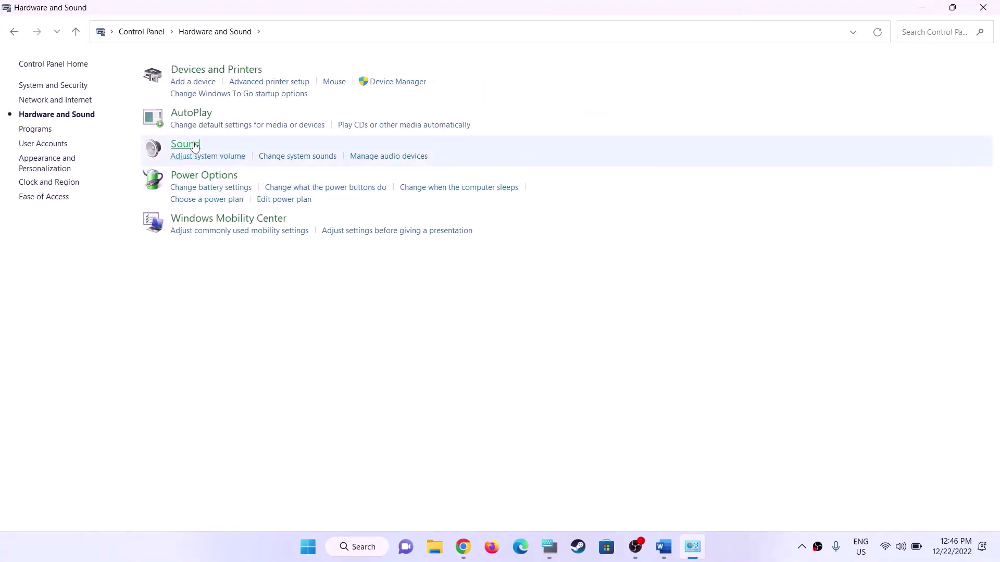
pyautogui.click(197, 147)
pyautogui.moveTo(263, 96); pyautogui.dragTo(715, 80)
pyautogui.click(616, 222)
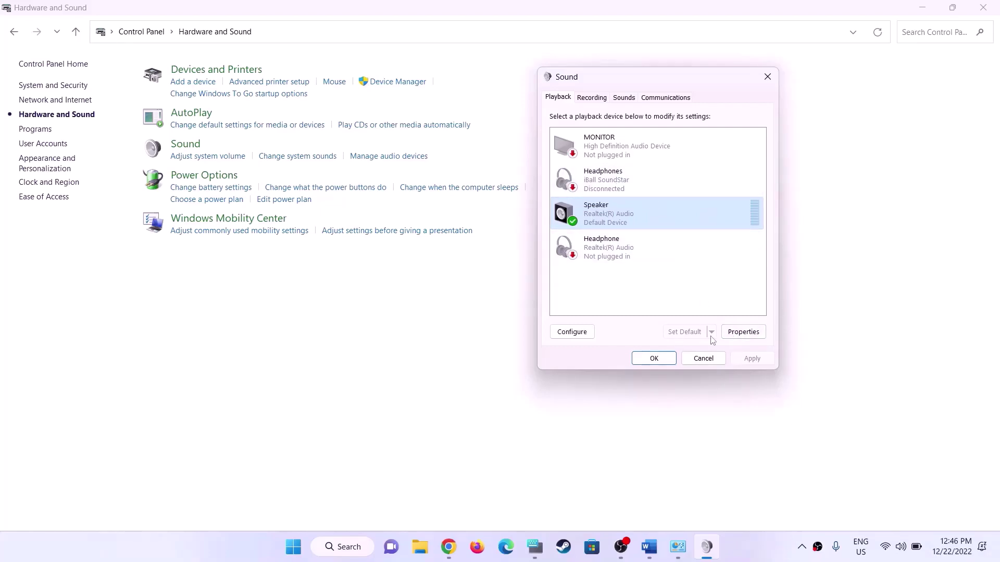
pyautogui.click(665, 359)
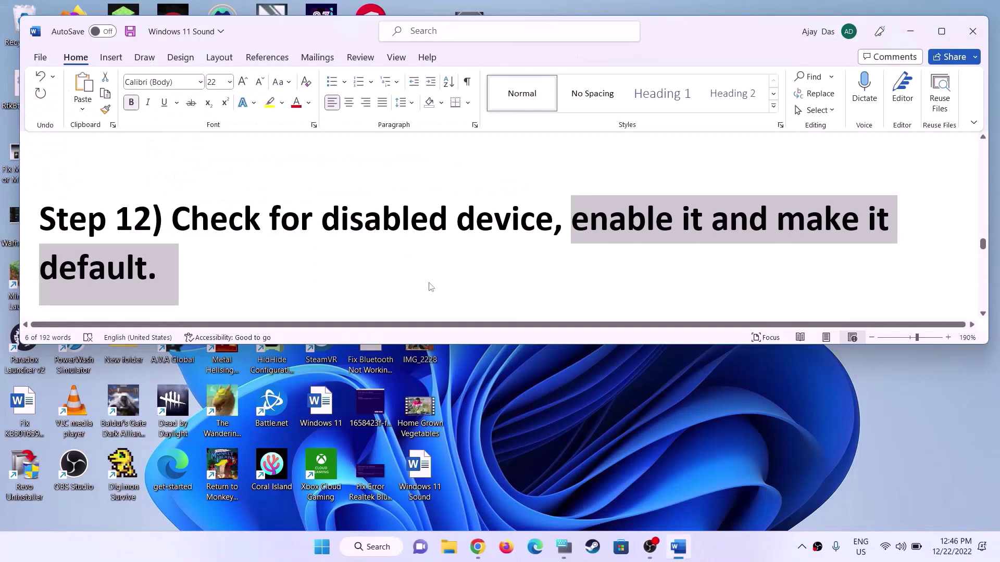
# - Highlight "Restart Windows Audio Service" in Step 13 of the Word document
pyautogui.scroll(-3, 452, 255)
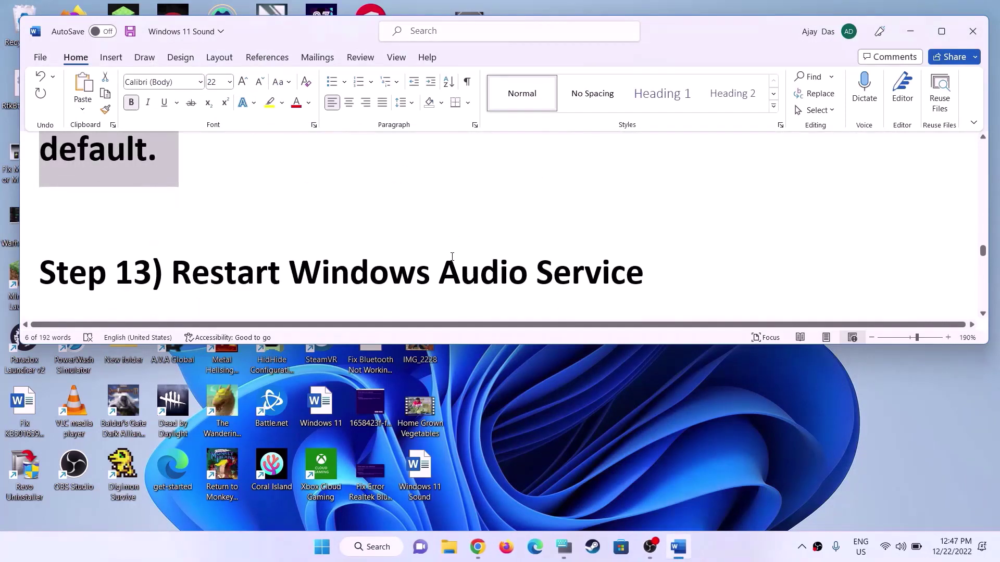
pyautogui.scroll(-1, 452, 257)
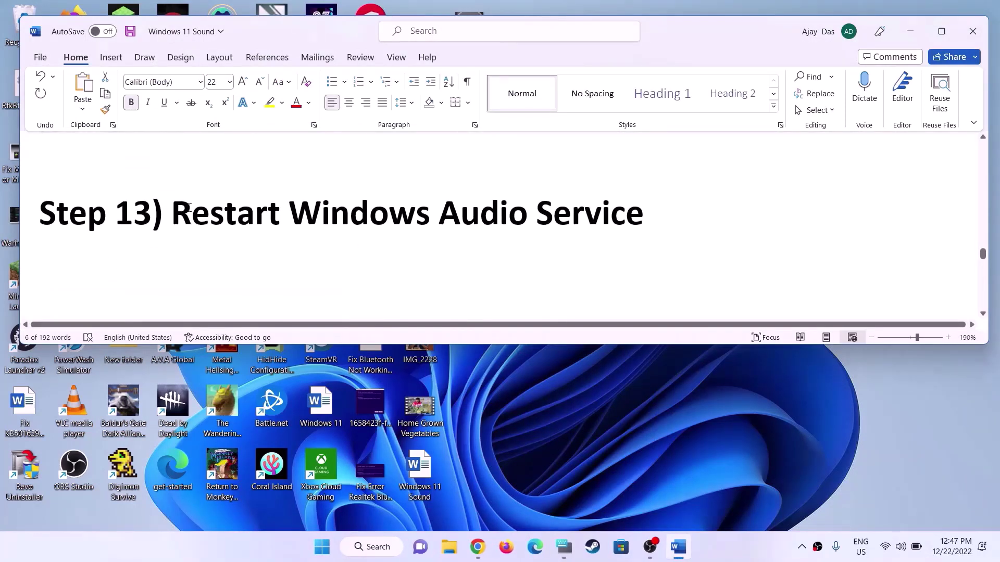
pyautogui.moveTo(189, 207); pyautogui.dragTo(681, 222)
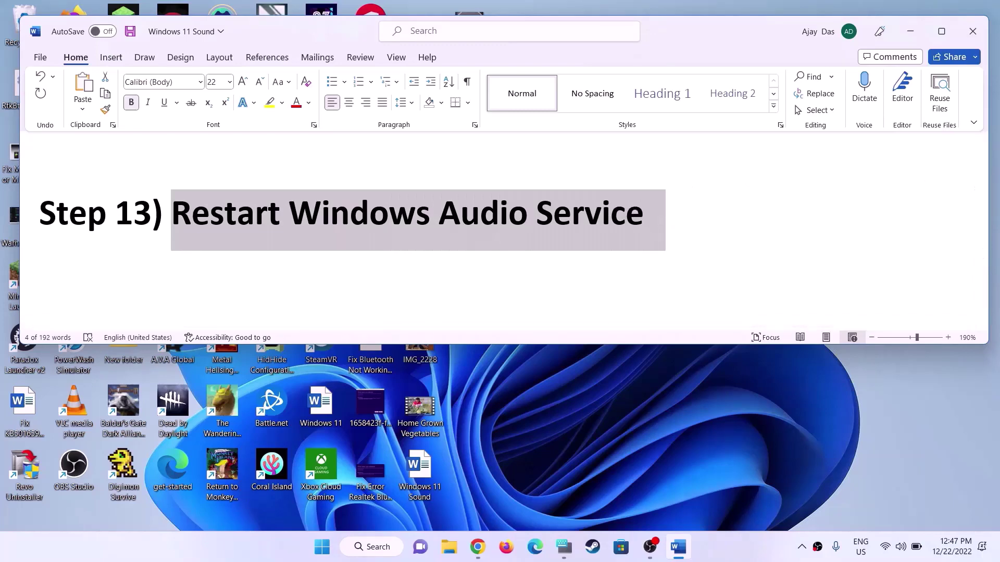
# - Search Windows for "services" and open the Services app
pyautogui.click(321, 547)
pyautogui.write('ser')
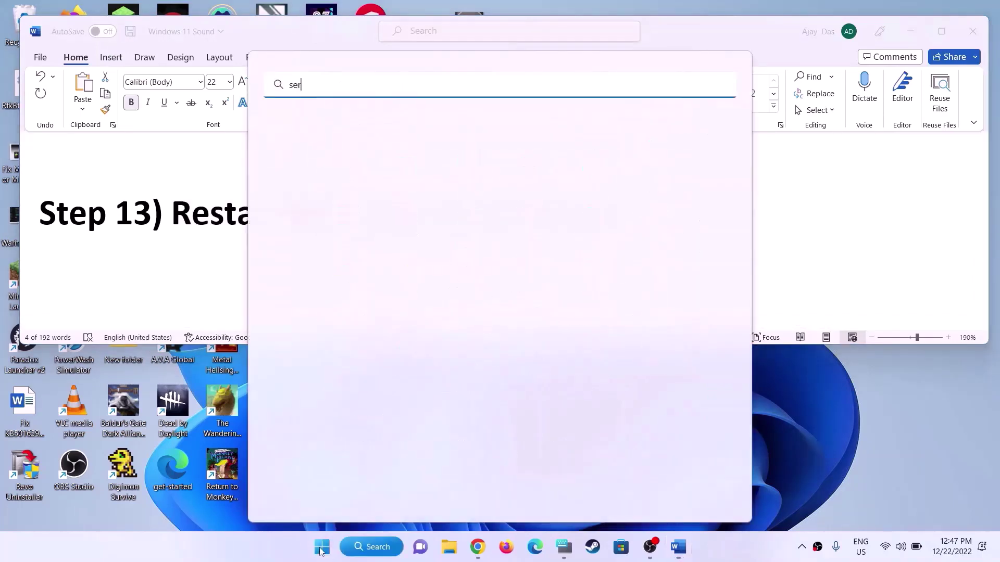
pyautogui.write('vicews')
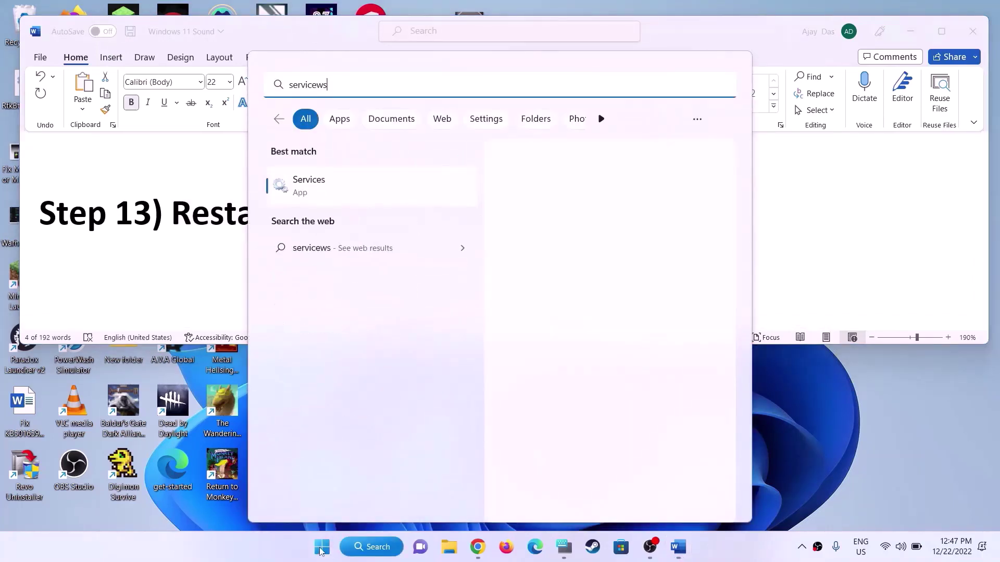
pyautogui.press('BackSpace')
pyautogui.press('BackSpace')
pyautogui.write('s')
pyautogui.click(391, 192)
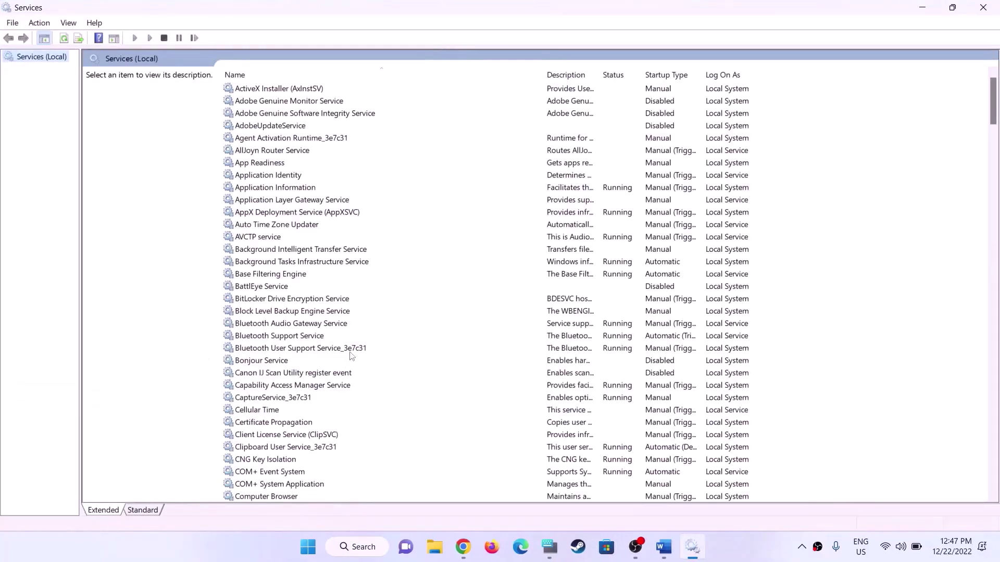
# - Set the Windows Audio service's startup type to Automatic and apply the change
pyautogui.click(350, 354)
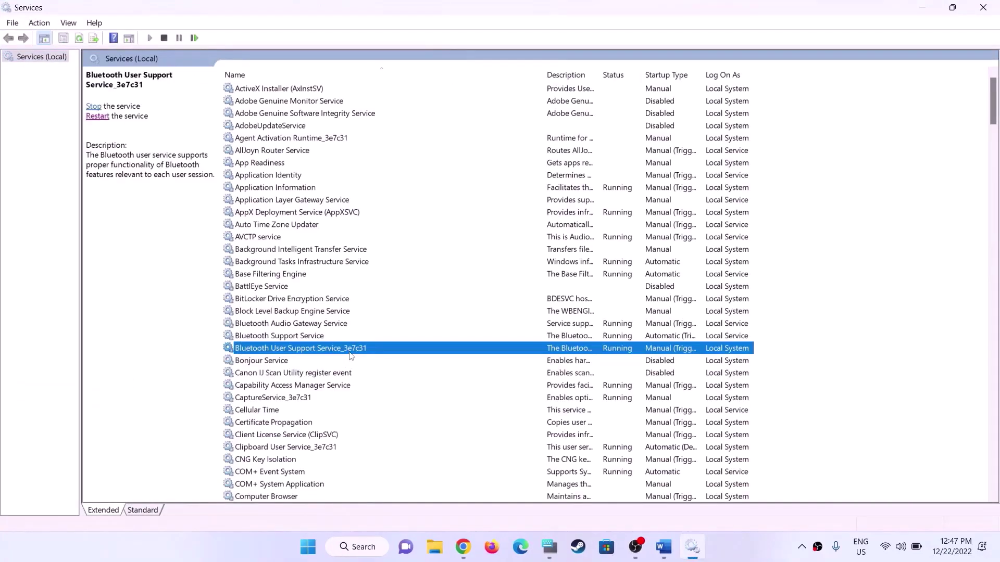
pyautogui.press('w')
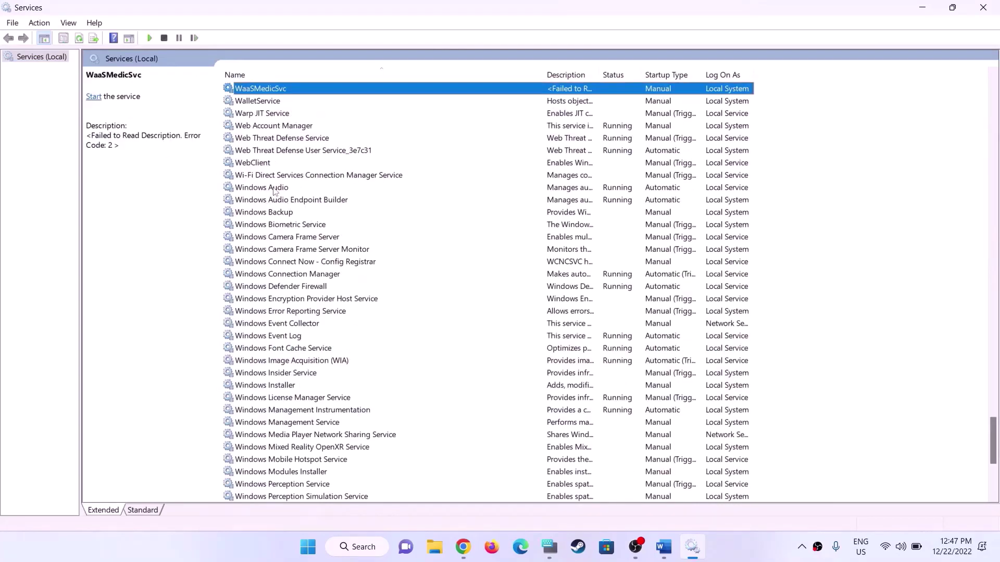
pyautogui.click(273, 189)
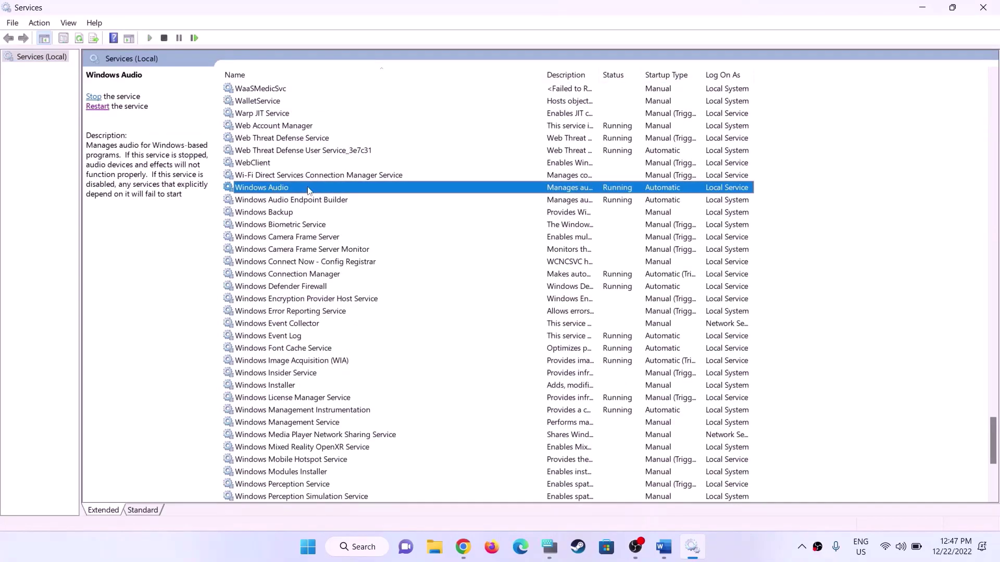
pyautogui.doubleClick(308, 190)
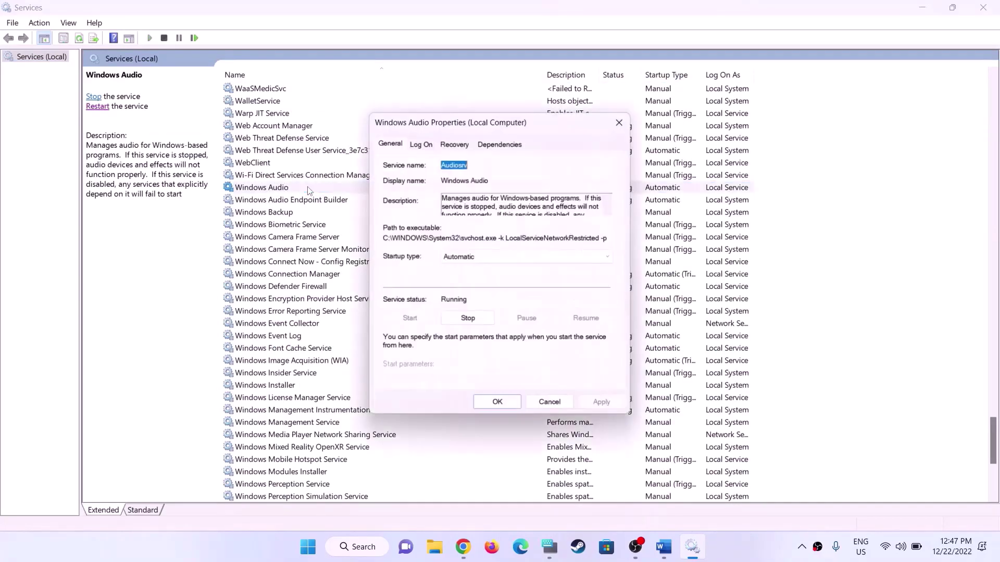
pyautogui.click(486, 263)
pyautogui.click(484, 280)
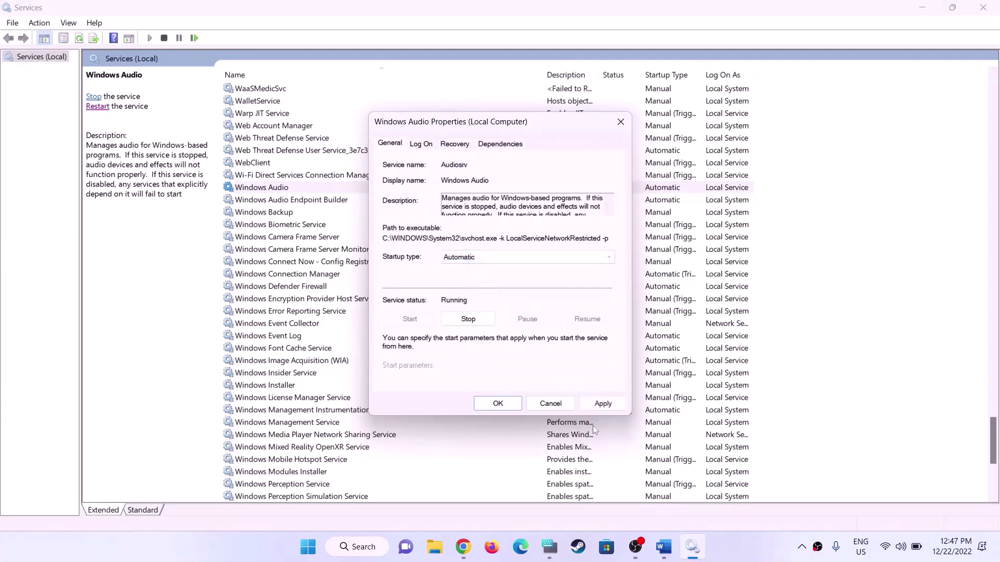
pyautogui.click(603, 404)
pyautogui.click(497, 404)
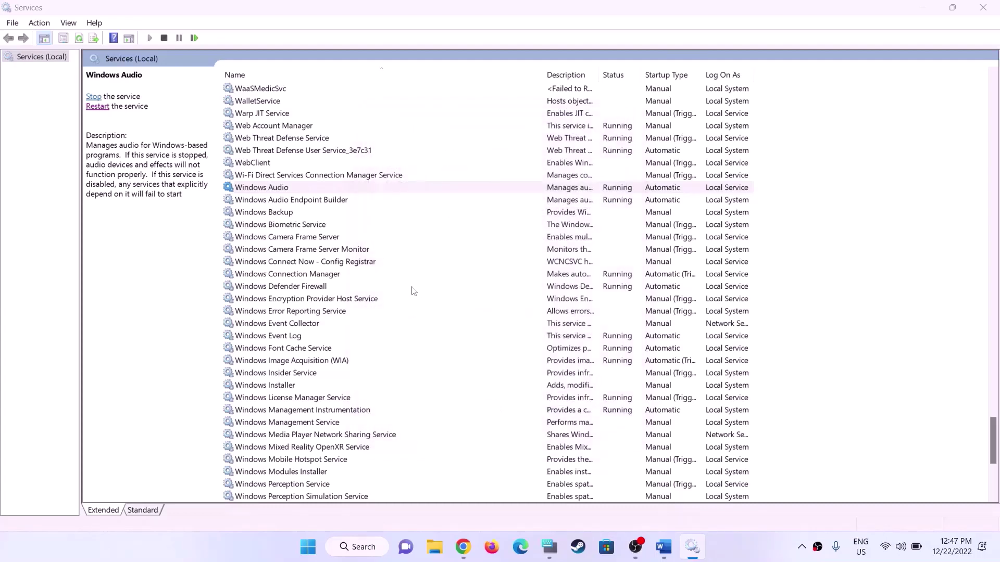
# - Check the Windows Audio service's available commands for the Restart option, then close Services
pyautogui.click(265, 187)
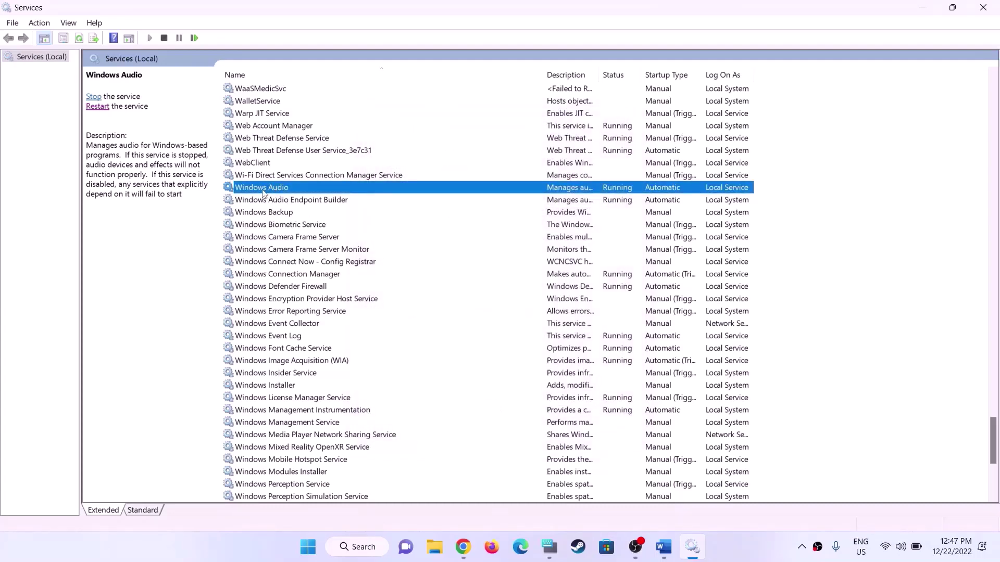
pyautogui.rightClick(276, 192)
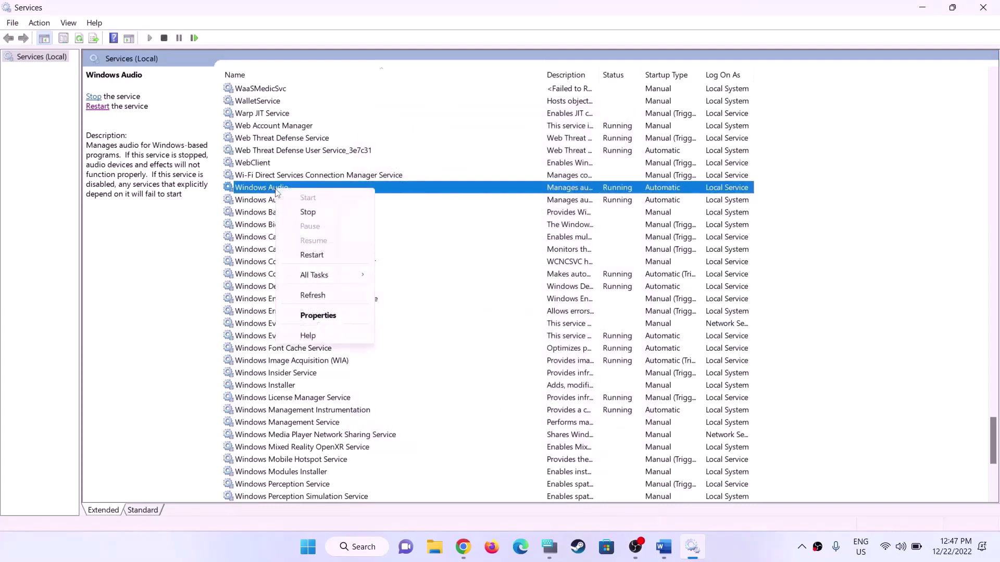
pyautogui.click(260, 192)
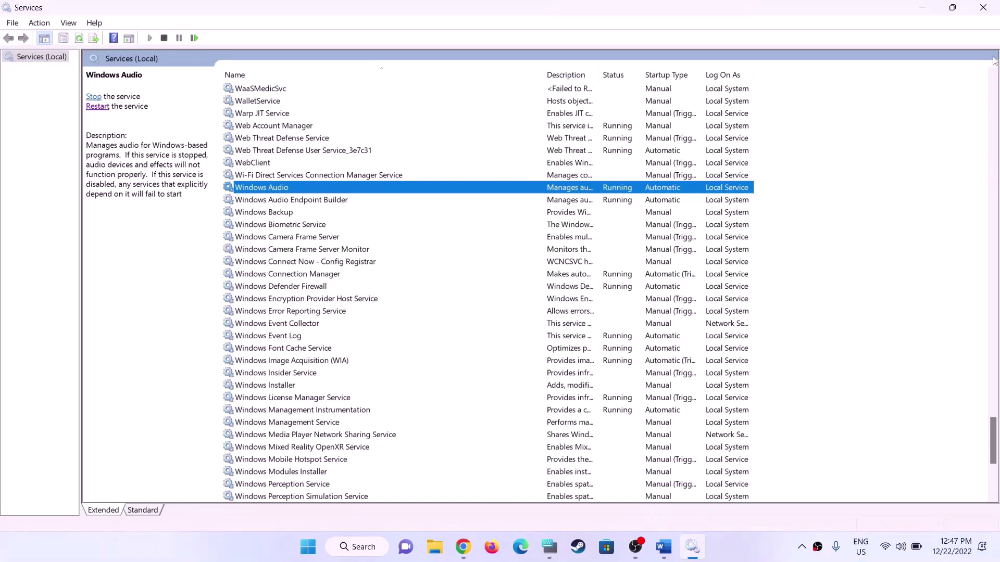
pyautogui.click(983, 7)
# - Highlight "Perform Cleanboot" in Step 14 of the Word document, and find and open System Configuration with the search "system configuration"
pyautogui.scroll(-1, 453, 244)
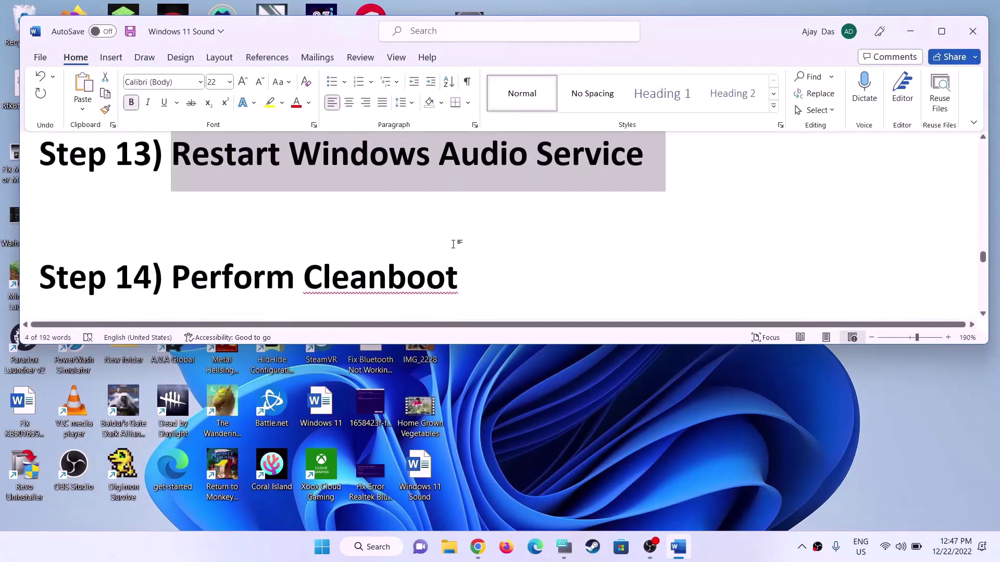
pyautogui.moveTo(458, 281); pyautogui.dragTo(169, 279)
pyautogui.click(321, 547)
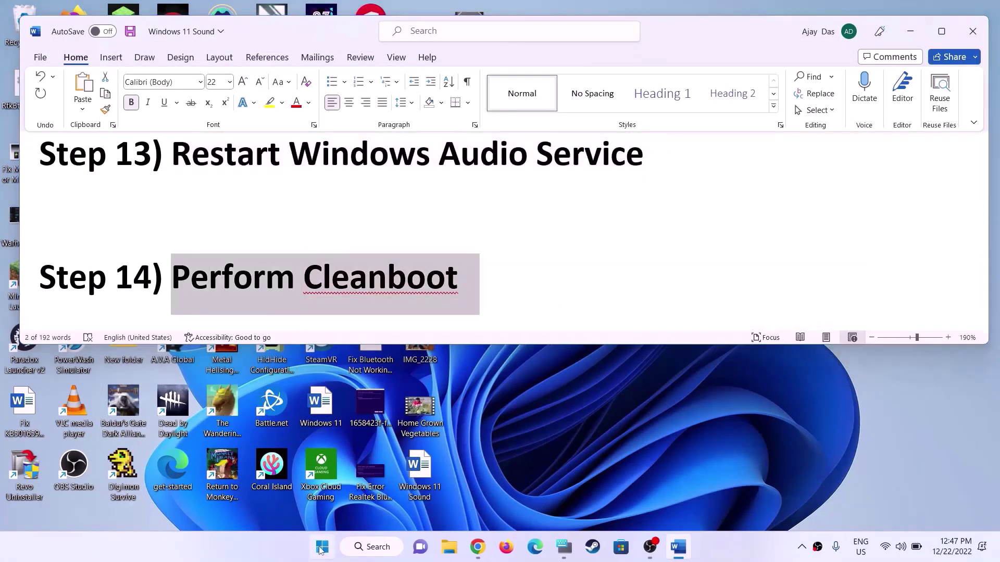
pyautogui.write('system')
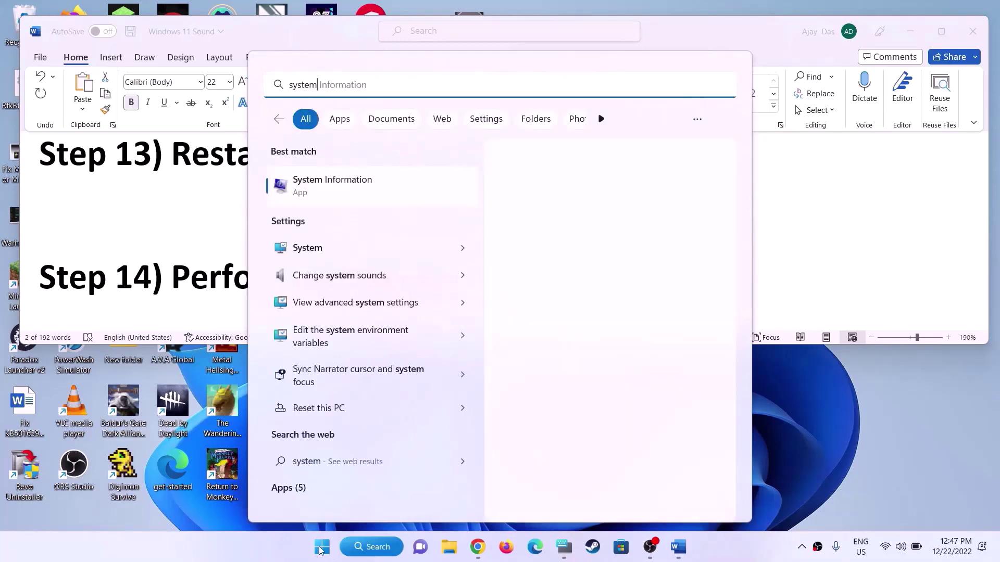
pyautogui.write(' co')
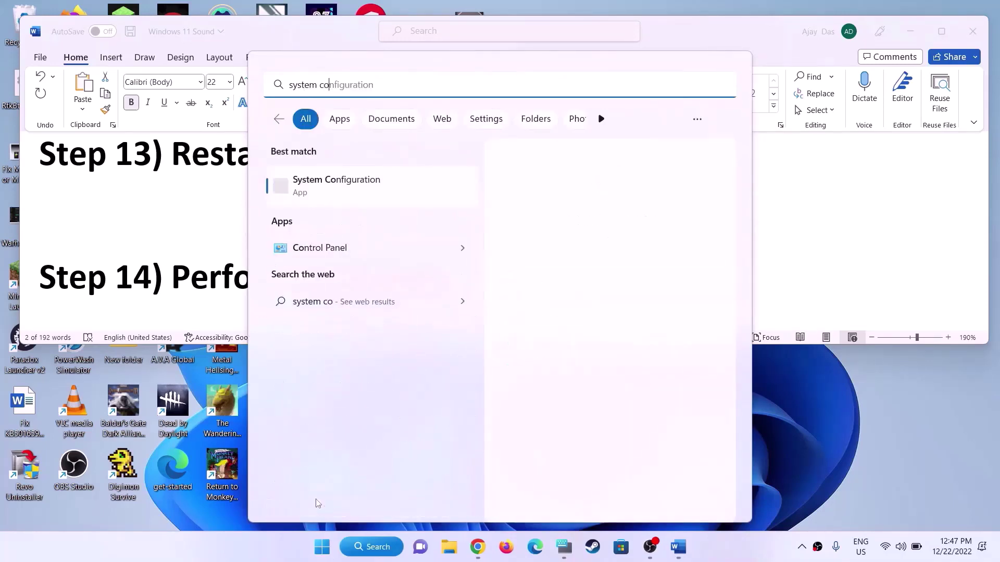
pyautogui.write('nfiguration')
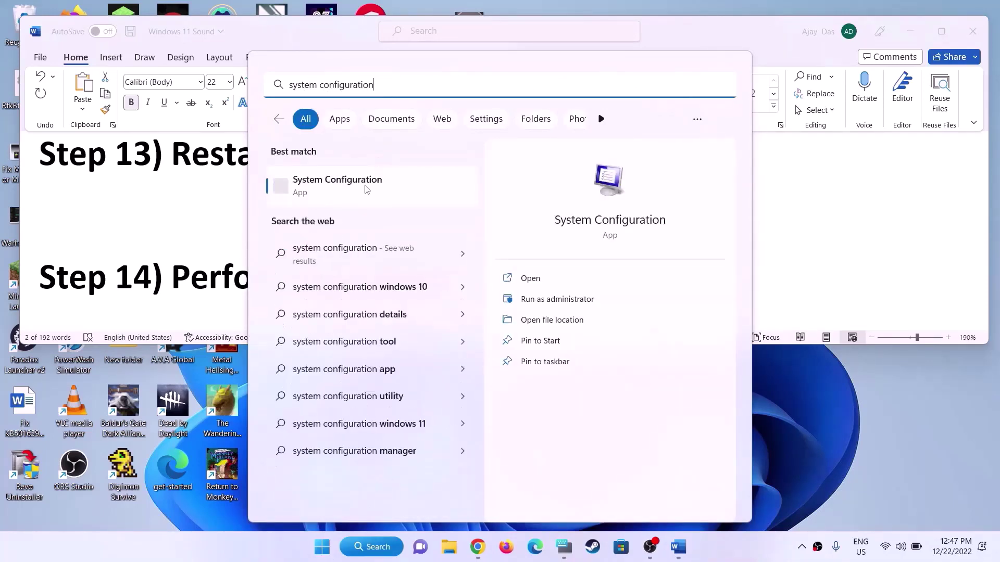
pyautogui.click(365, 190)
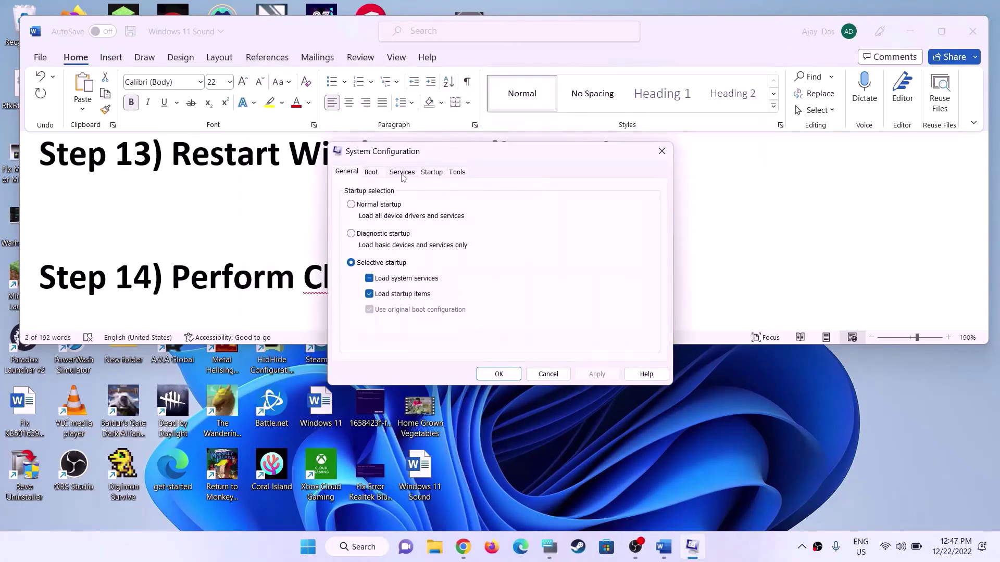
# - Hide all Microsoft services in System Configuration, disable all the listed services, and apply the change without restarting the computer
pyautogui.click(402, 172)
pyautogui.click(346, 352)
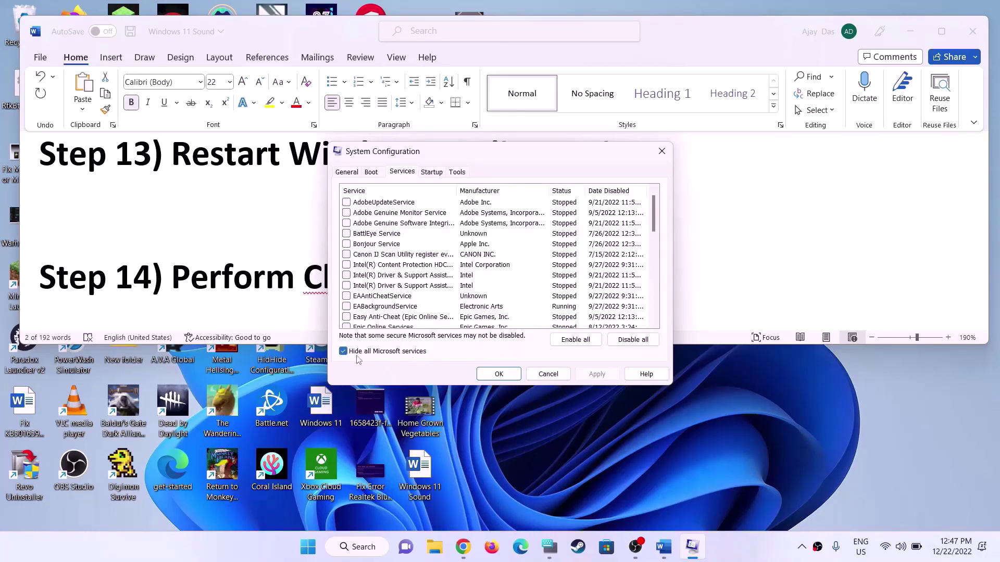
pyautogui.click(627, 346)
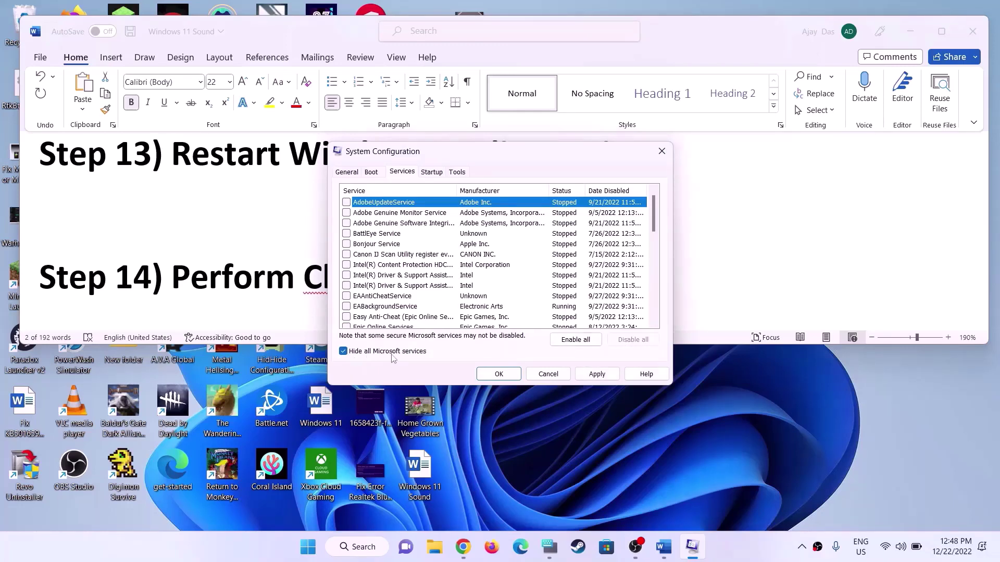
pyautogui.click(597, 374)
pyautogui.click(500, 374)
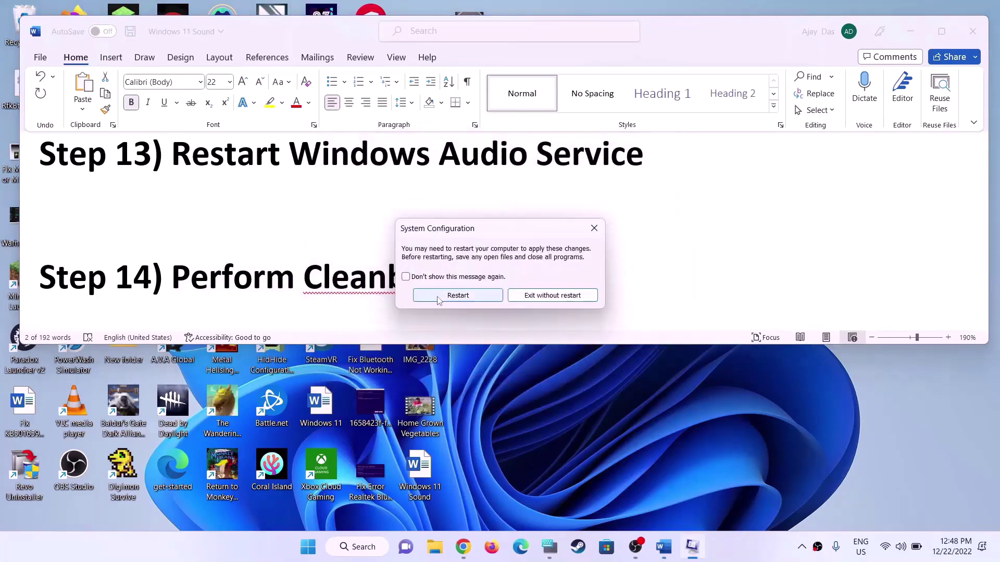
pyautogui.click(591, 233)
# - Highlight "Uninstall the audio driver and restart your" in Step 15 of the Word document and open Device Manager
pyautogui.scroll(-3, 404, 245)
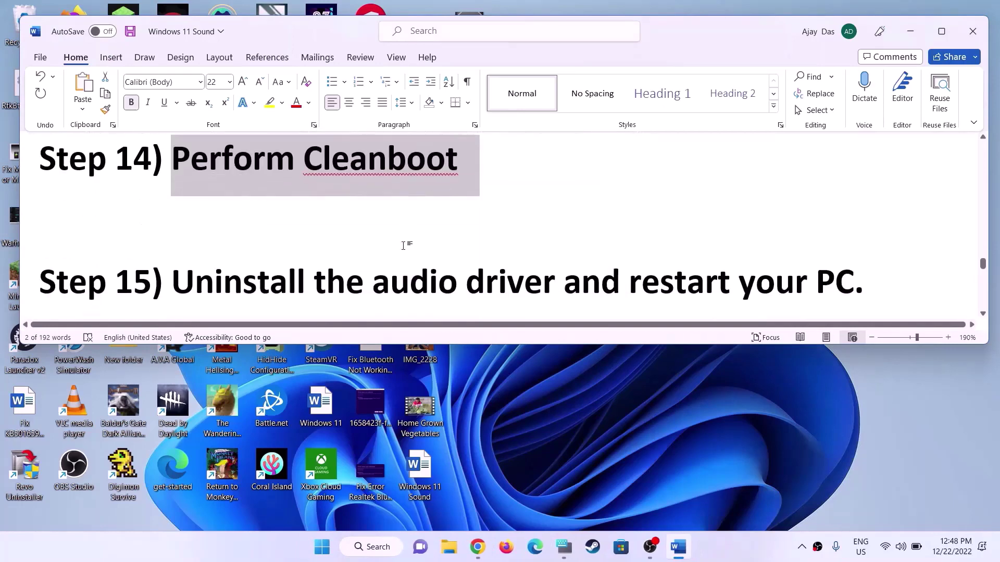
pyautogui.moveTo(171, 224); pyautogui.dragTo(812, 219)
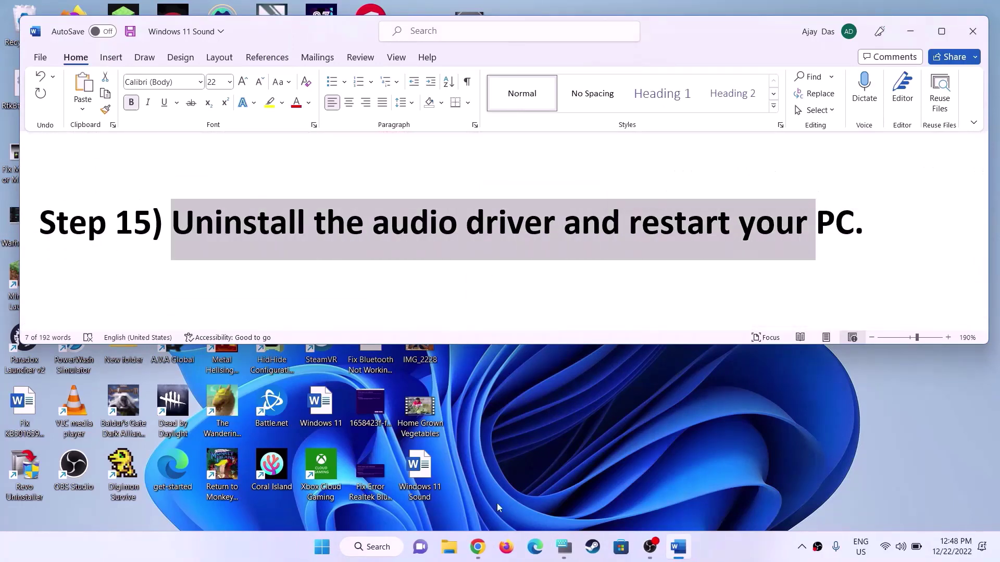
pyautogui.rightClick(317, 554)
pyautogui.click(294, 263)
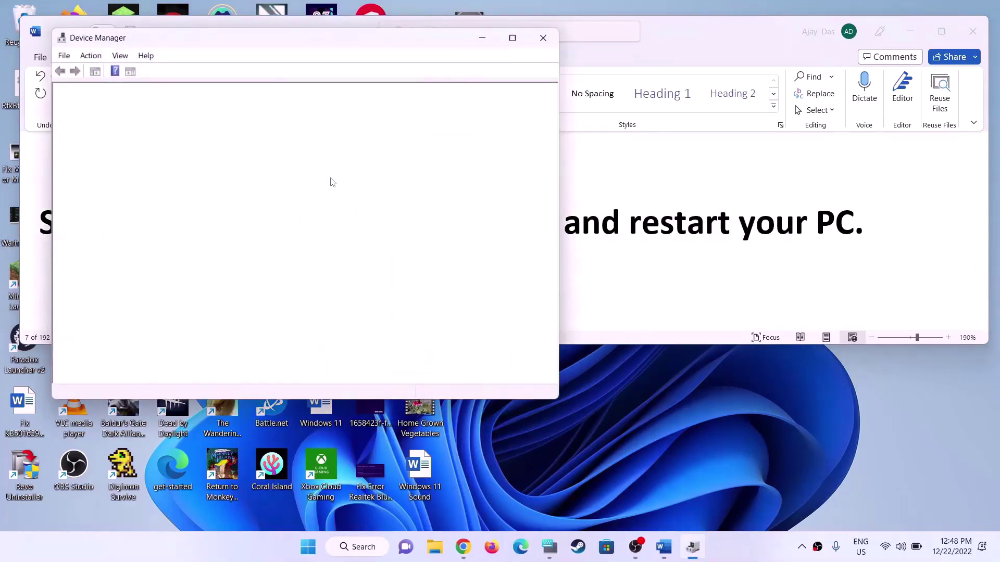
pyautogui.moveTo(328, 47); pyautogui.dragTo(477, 46)
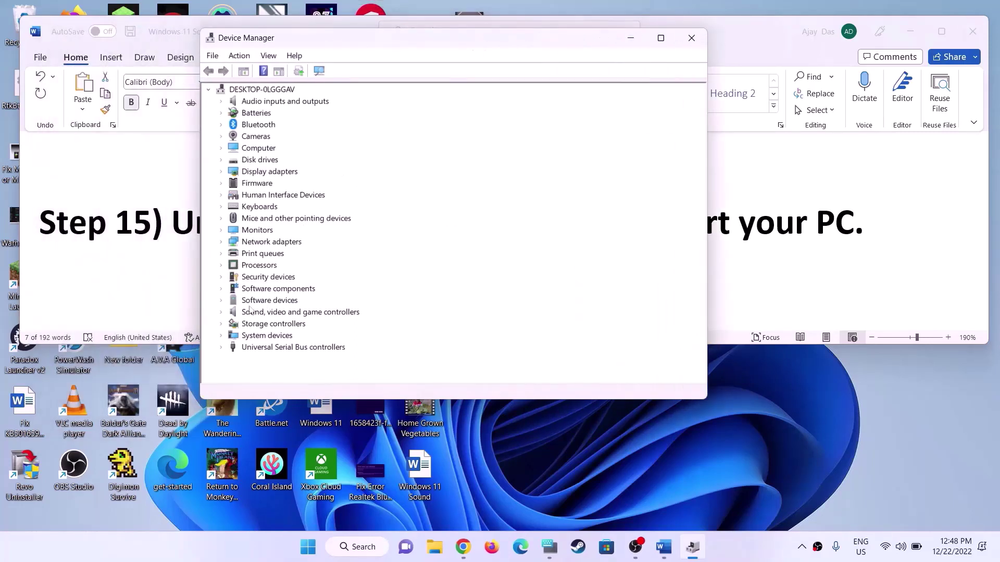
# - Try to uninstall the Realtek(R) Audio device under Sound, video and game controllers
pyautogui.click(221, 312)
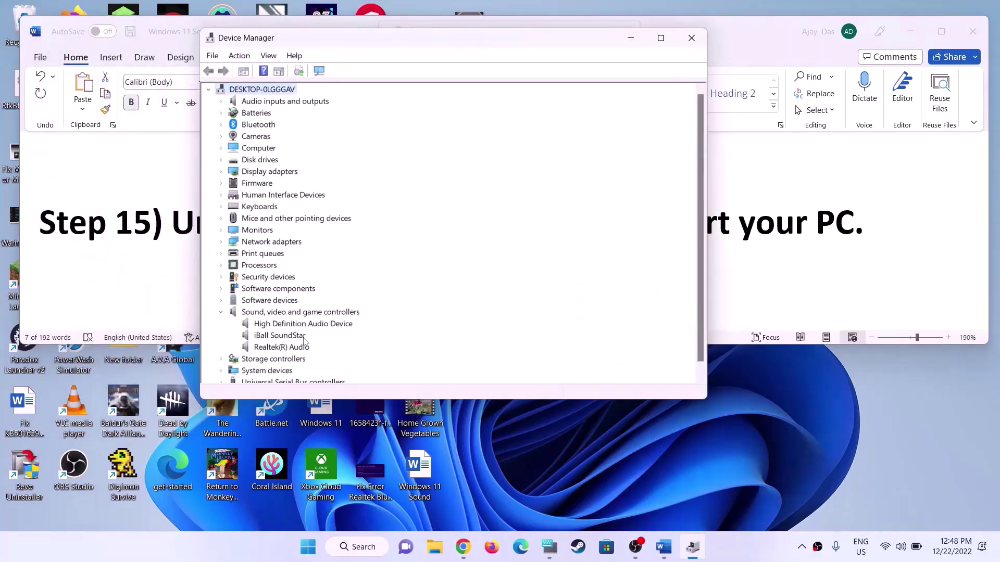
pyautogui.click(273, 348)
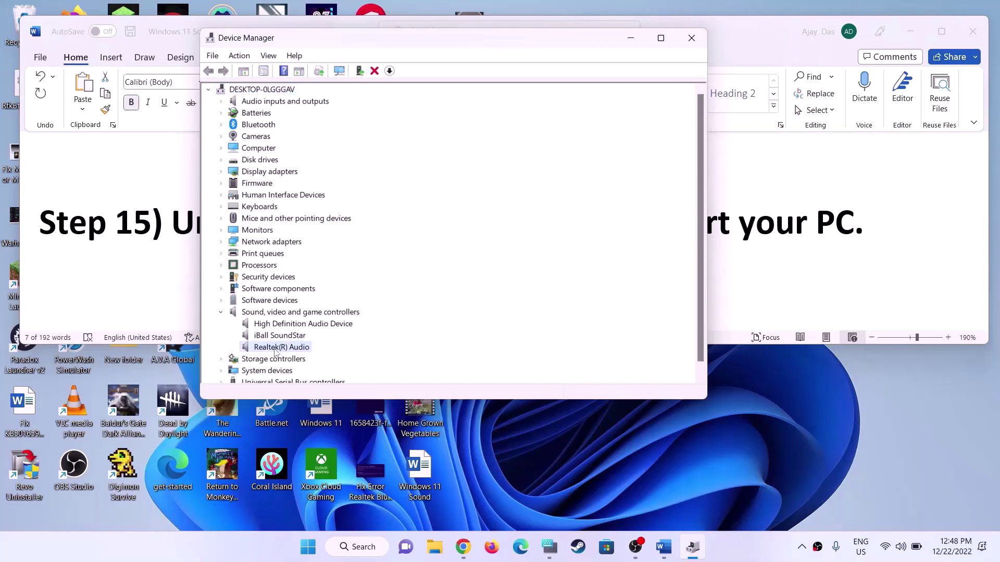
pyautogui.rightClick(277, 352)
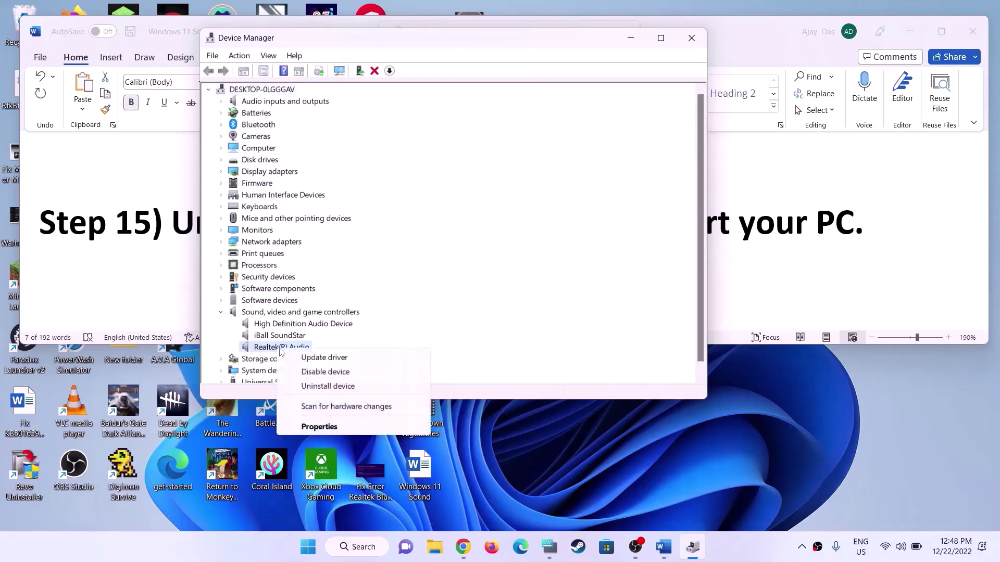
pyautogui.click(334, 389)
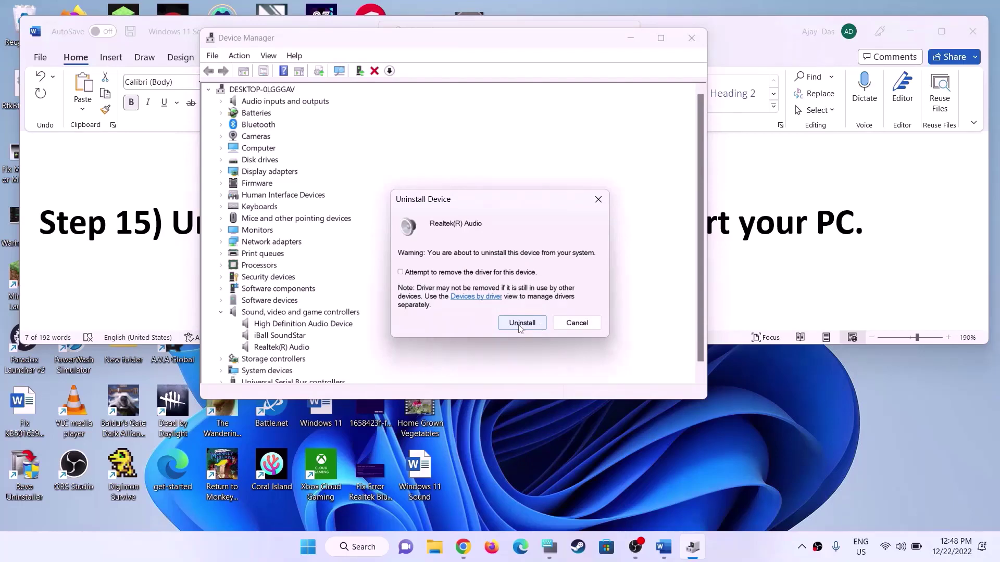
pyautogui.click(523, 323)
# - Look at the Windows power options for restarting the PC
pyautogui.press('super')
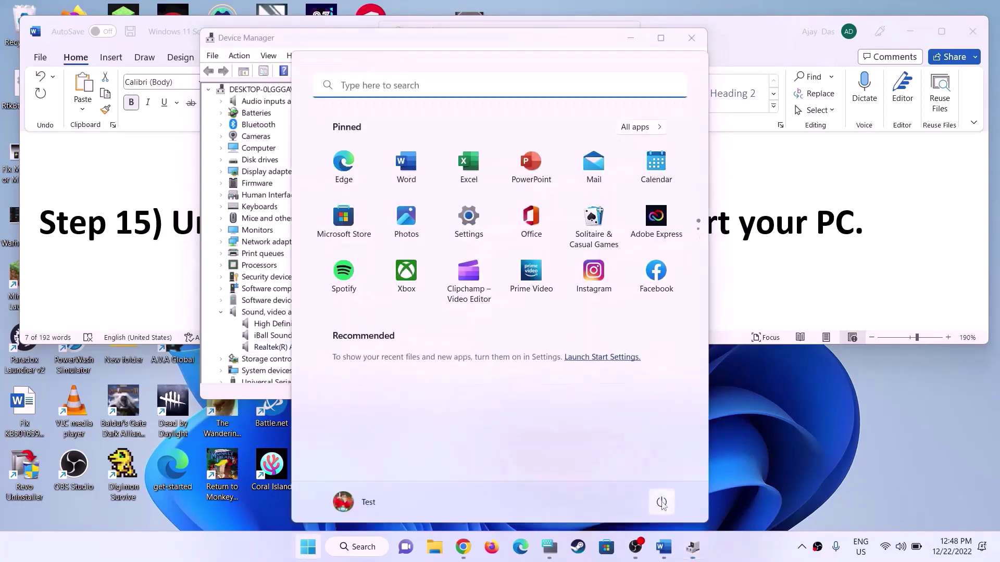
pyautogui.click(661, 502)
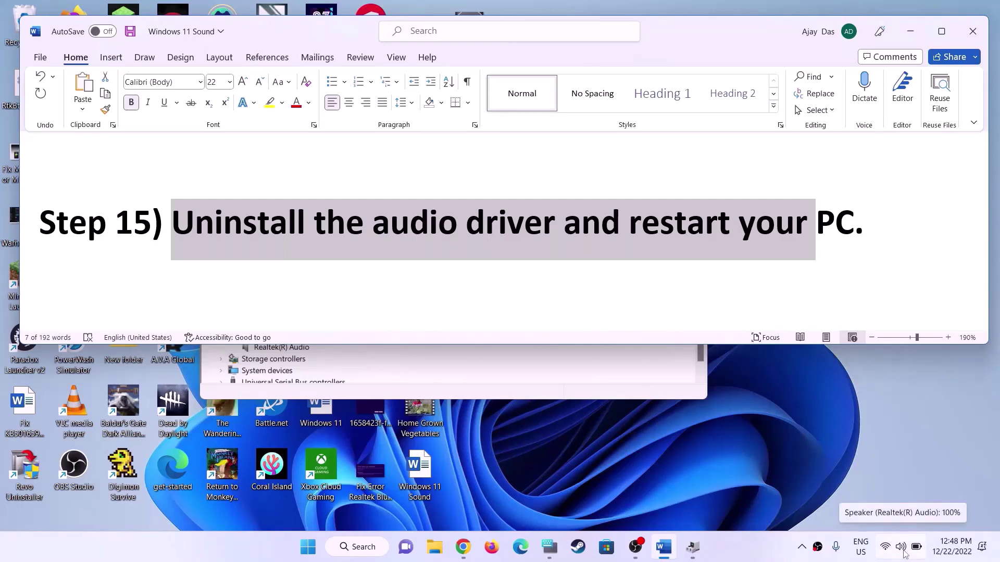
# - Highlight the "Install Audio Driver from System manufacturer website" text of Step 16 in the Word document
pyautogui.click(259, 252)
pyautogui.scroll(-3, 335, 259)
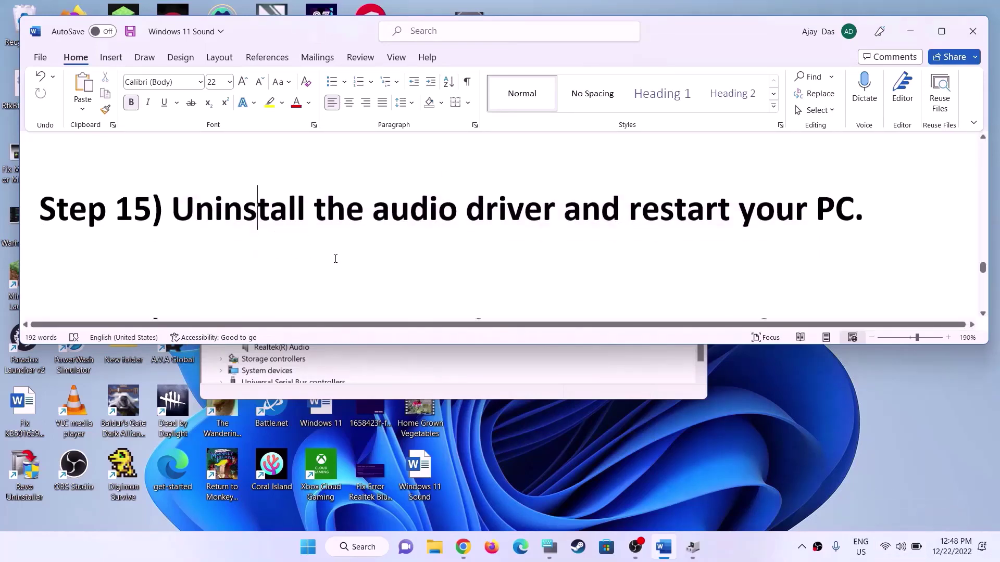
pyautogui.moveTo(155, 228); pyautogui.dragTo(817, 261)
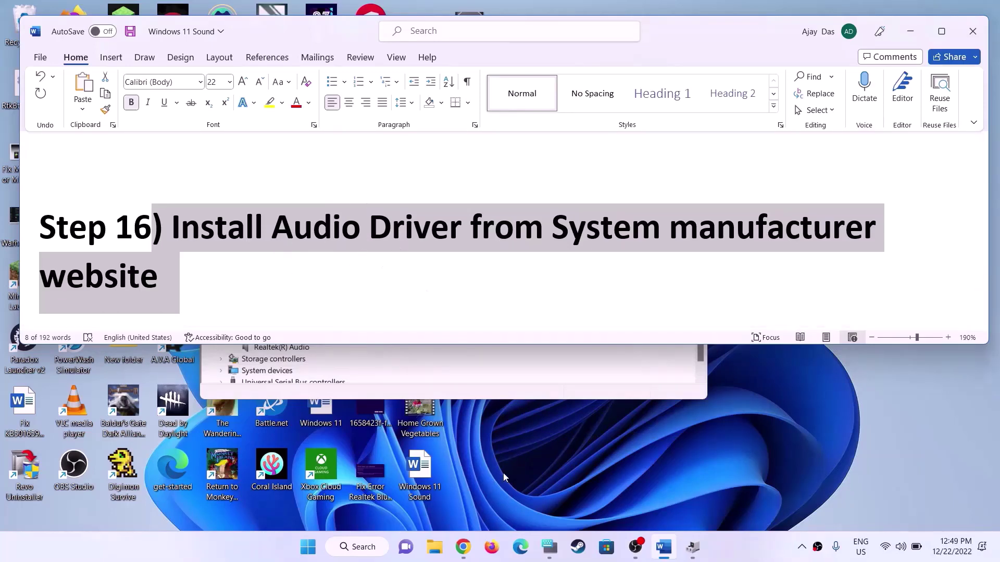
# - Switch to the Dell support site in Chrome and select the Inspiron 13 5320 from the Inspiron 5000 Series laptops
pyautogui.moveTo(463, 546)
pyautogui.click(545, 484)
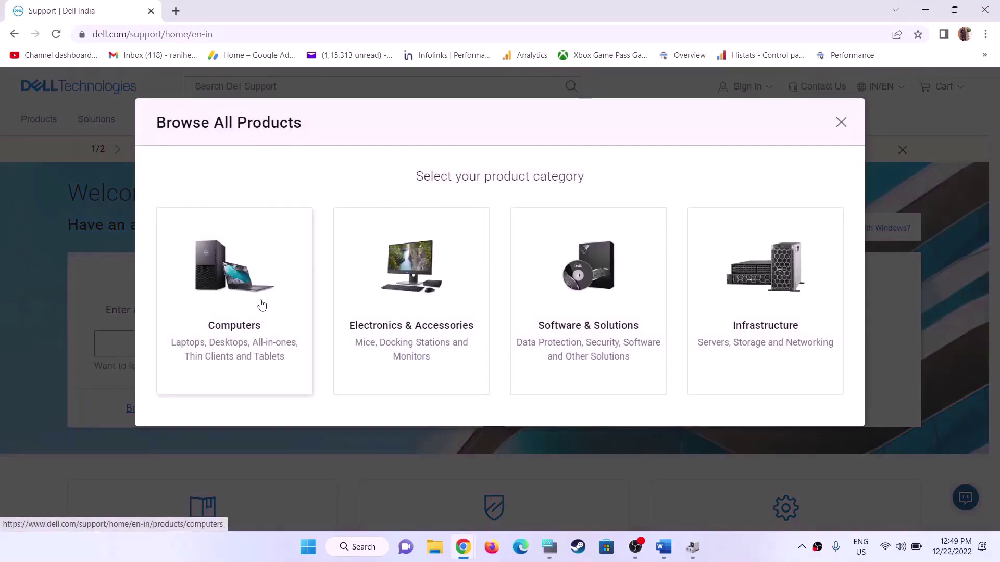
pyautogui.click(248, 291)
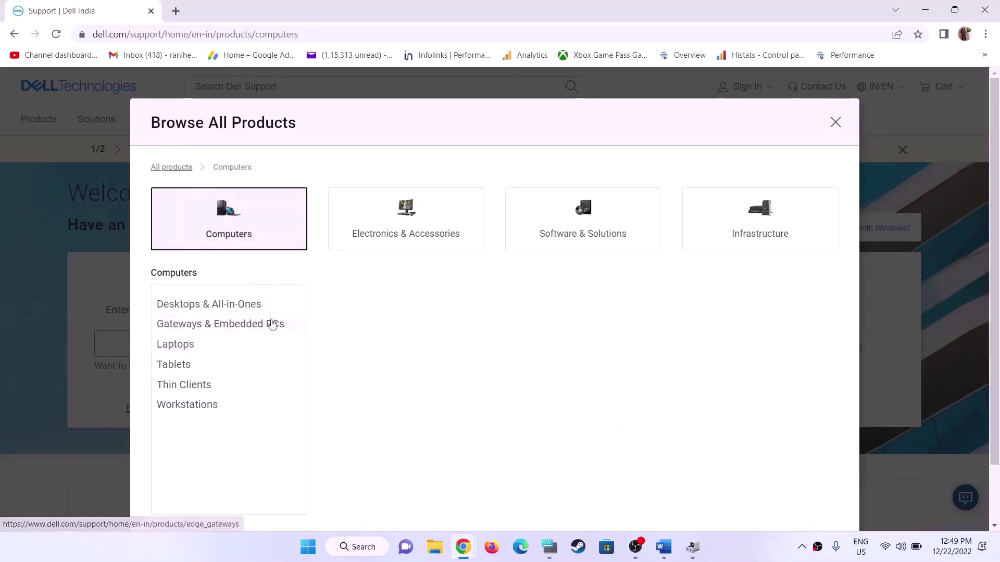
pyautogui.click(186, 348)
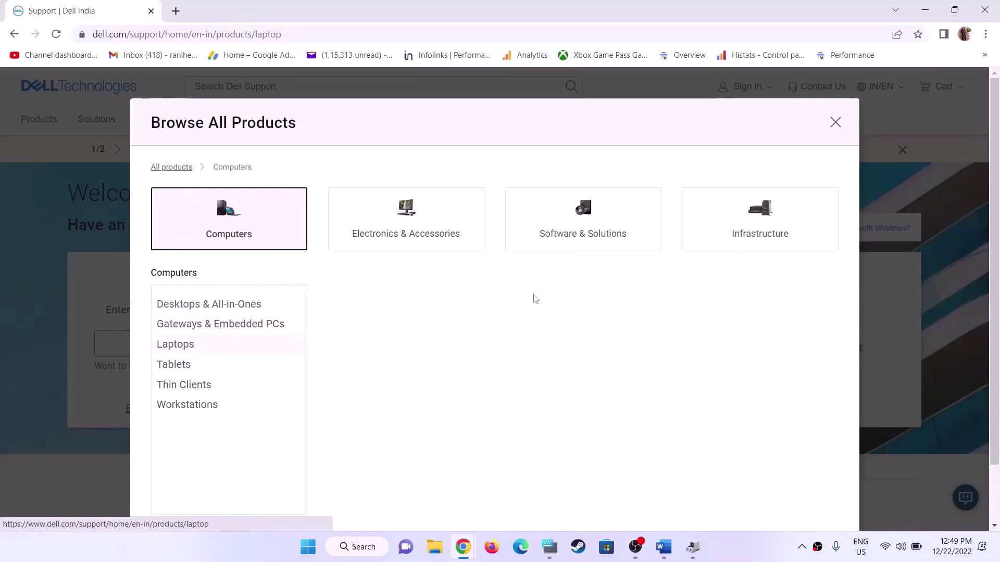
pyautogui.click(363, 364)
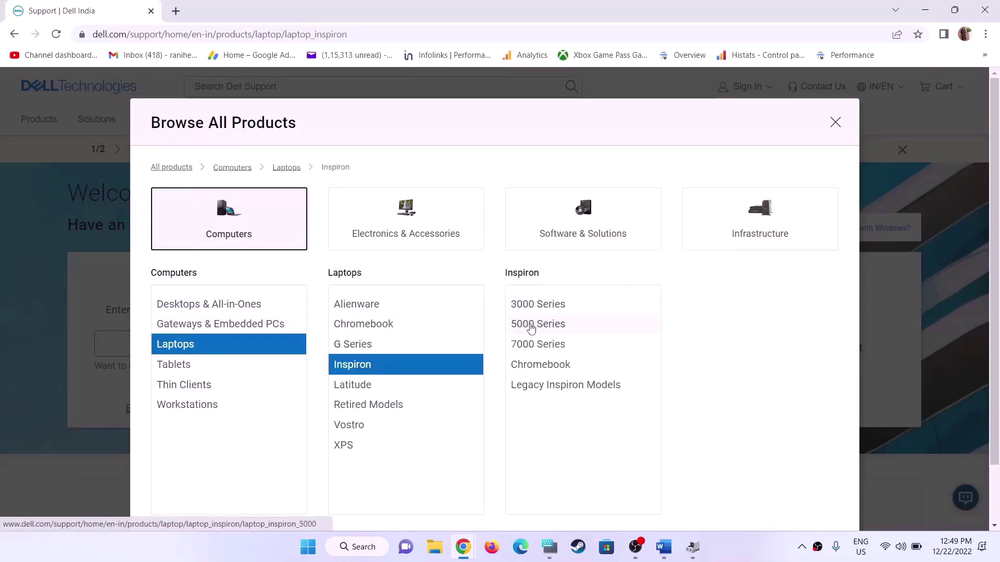
pyautogui.click(531, 328)
pyautogui.click(521, 324)
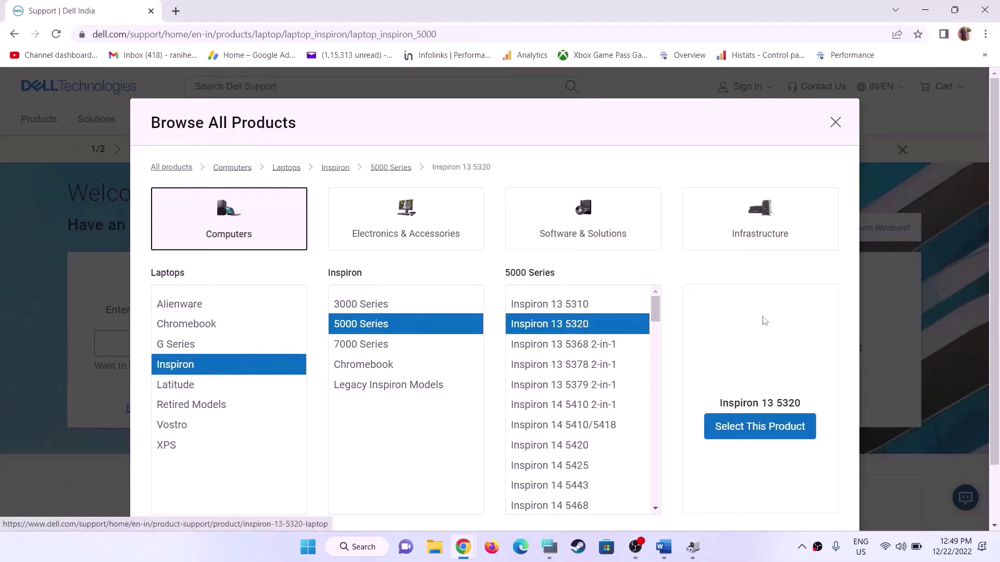
pyautogui.click(748, 427)
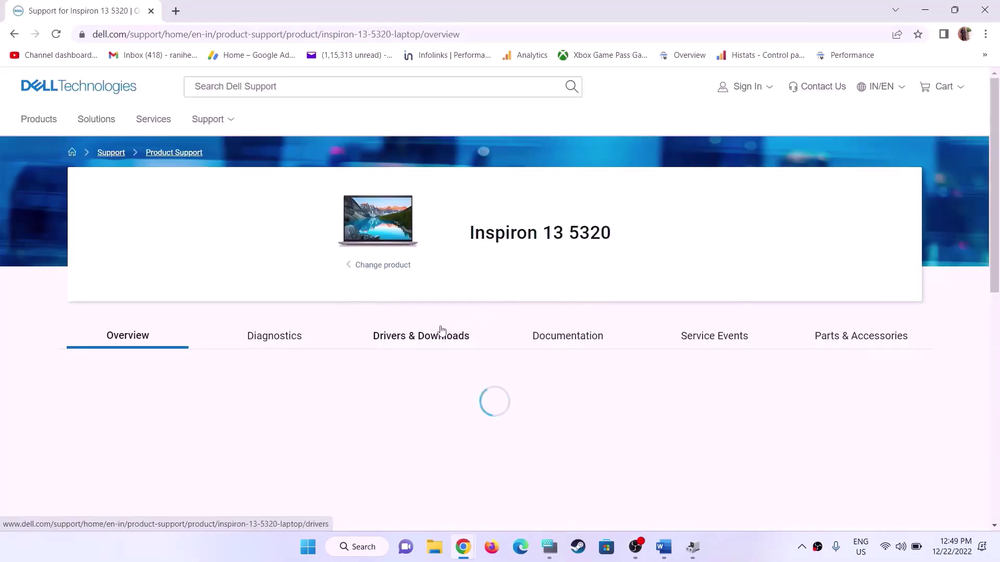
# - Open Drivers & Downloads for the Inspiron 13 5320 and expand the manual driver search
pyautogui.click(439, 333)
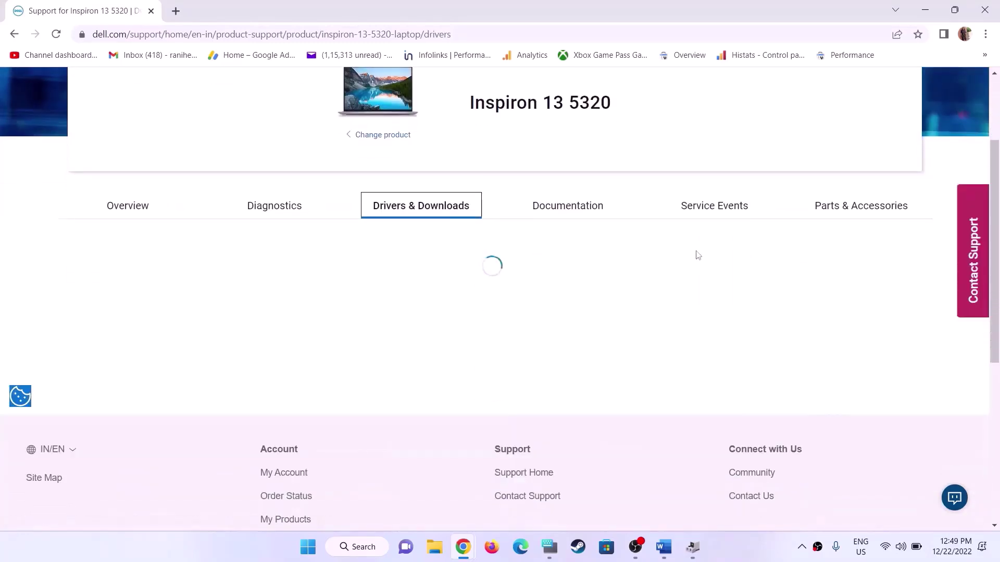
pyautogui.click(893, 297)
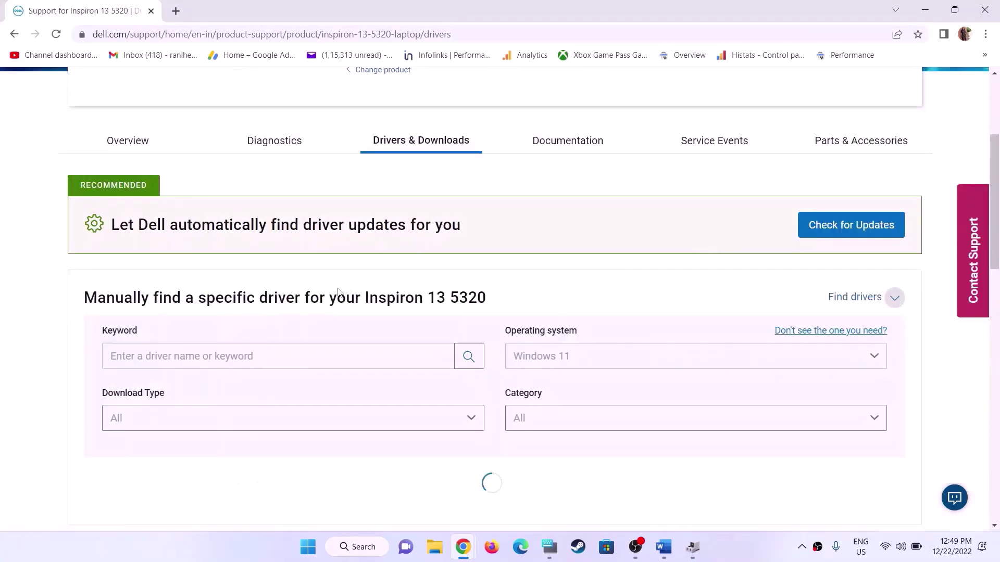
pyautogui.scroll(-3, 363, 288)
pyautogui.scroll(-2, 352, 279)
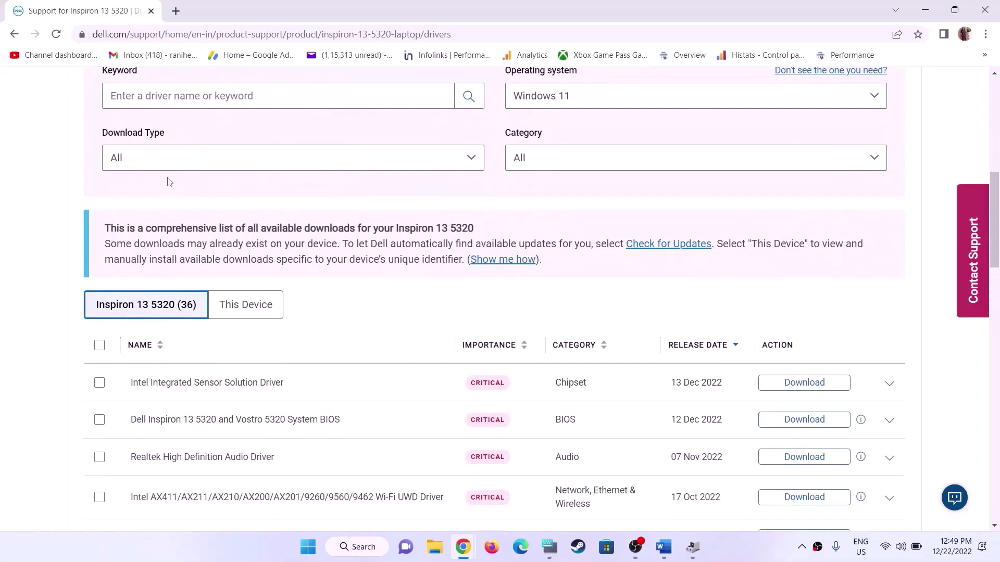
# - Filter the downloads to the Driver type, locate the Realtek High Definition Audio Driver, and minimize Chrome
pyautogui.click(168, 166)
pyautogui.click(148, 229)
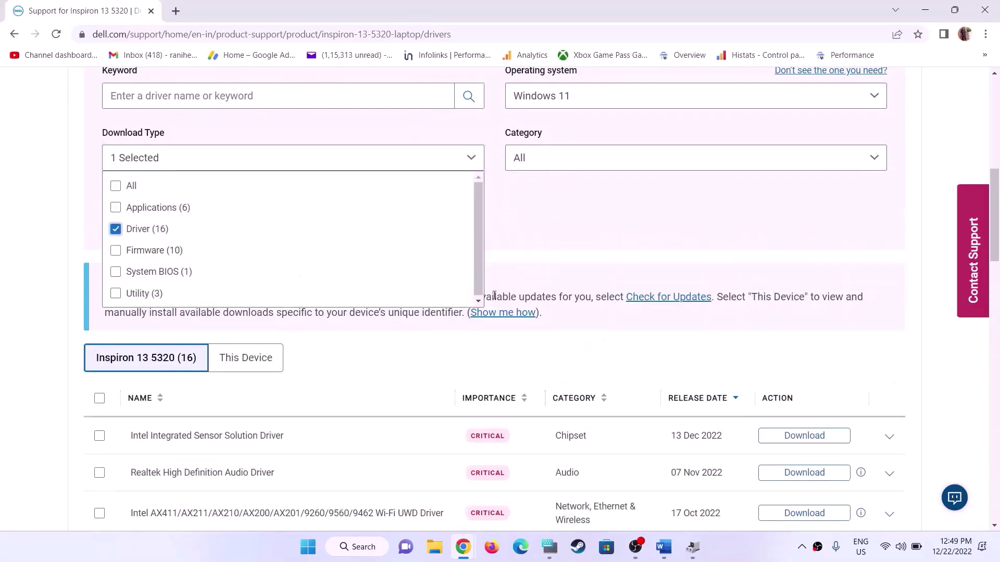
pyautogui.click(720, 264)
pyautogui.scroll(-4, 288, 375)
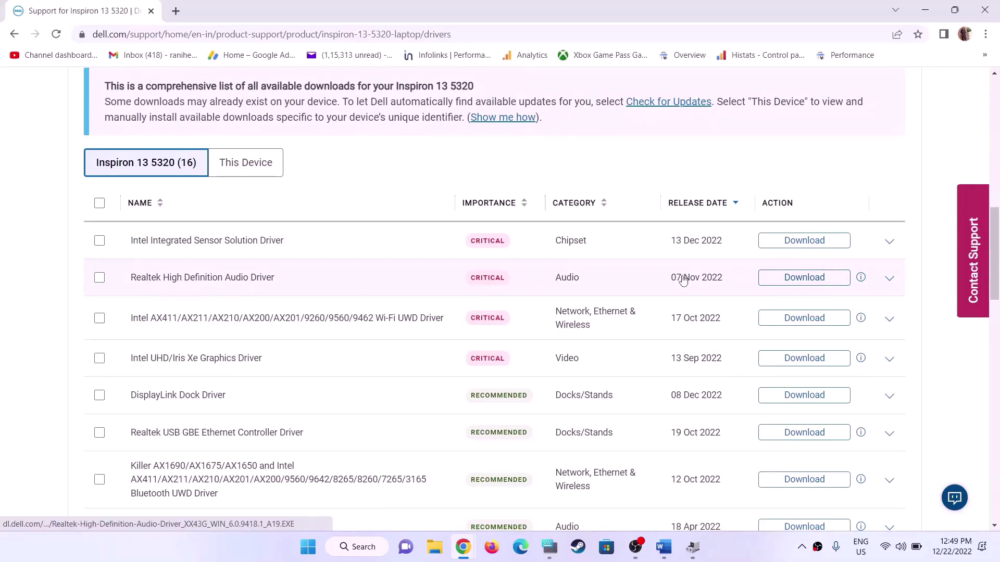
pyautogui.click(925, 10)
# - Highlight "Update Windows 11" in Step 18 of the Word document and open Windows Settings
pyautogui.scroll(-2, 330, 262)
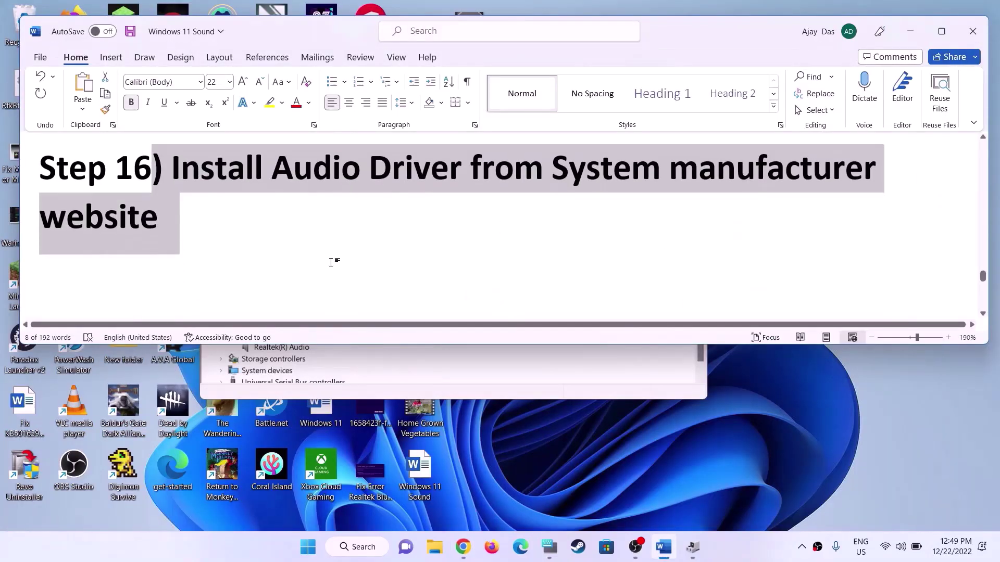
pyautogui.scroll(-5, 331, 262)
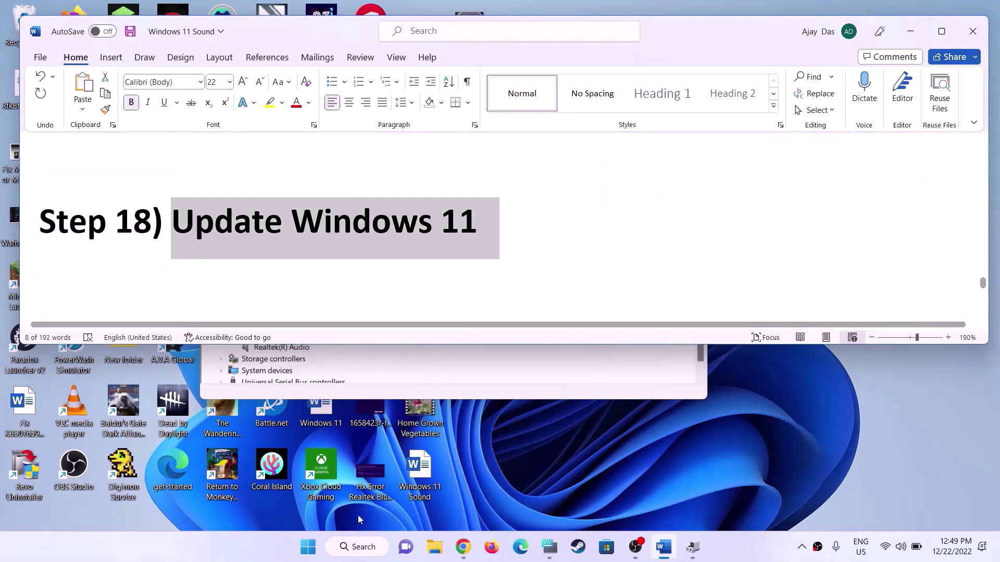
pyautogui.click(307, 546)
pyautogui.click(469, 219)
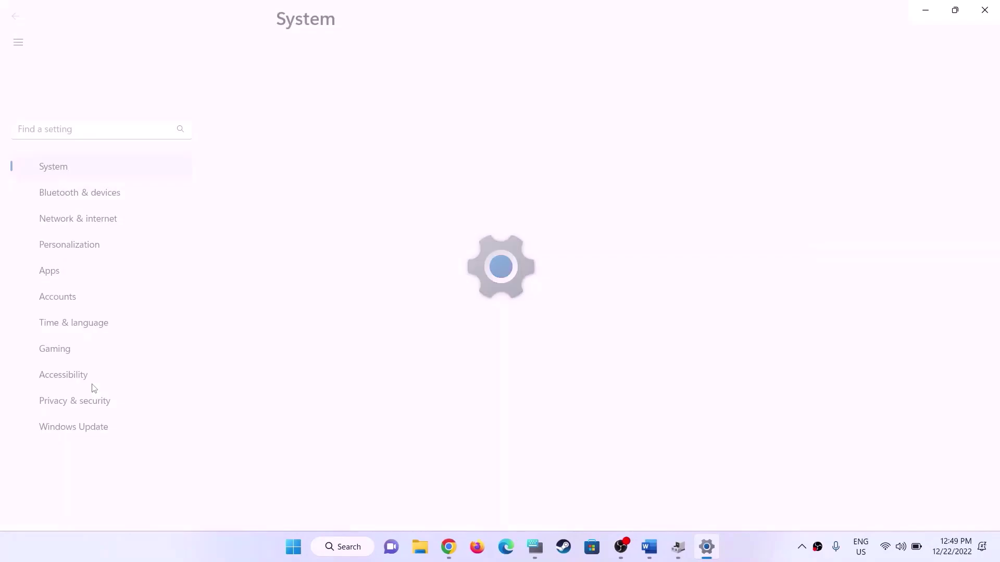
# - Check for updates on the Windows Update page, bring up the computer's power options, and minimize Settings
pyautogui.click(861, 96)
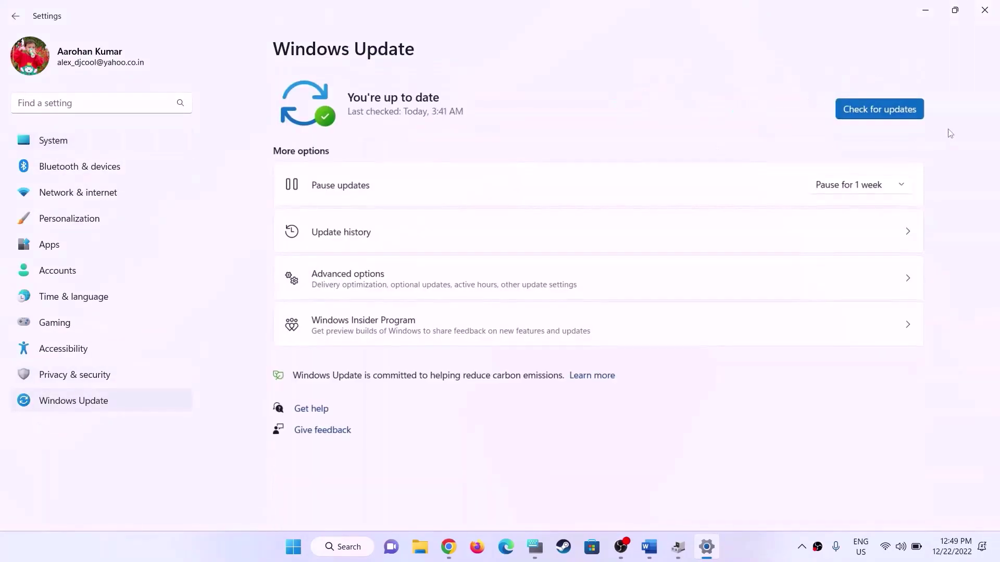
pyautogui.click(885, 108)
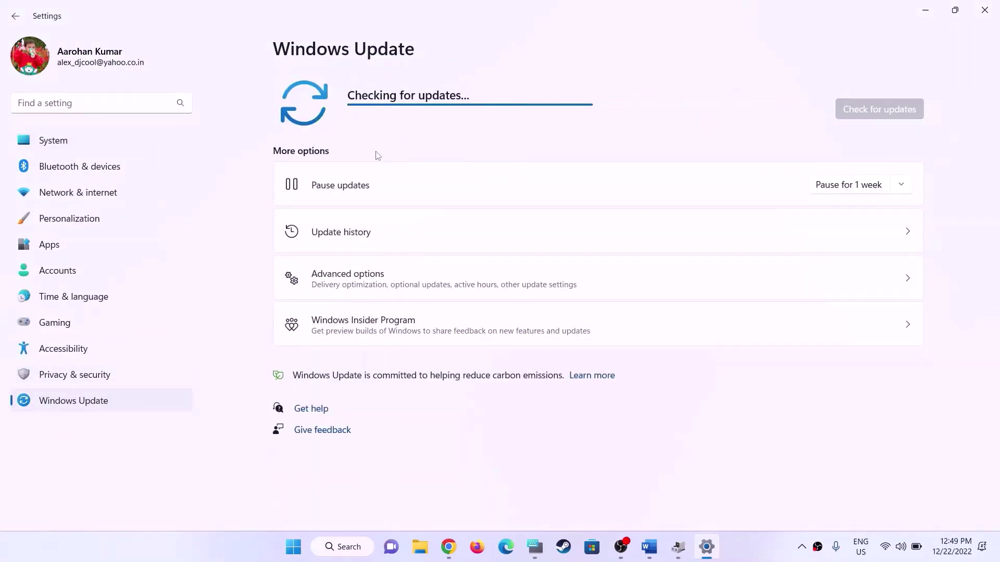
pyautogui.click(294, 547)
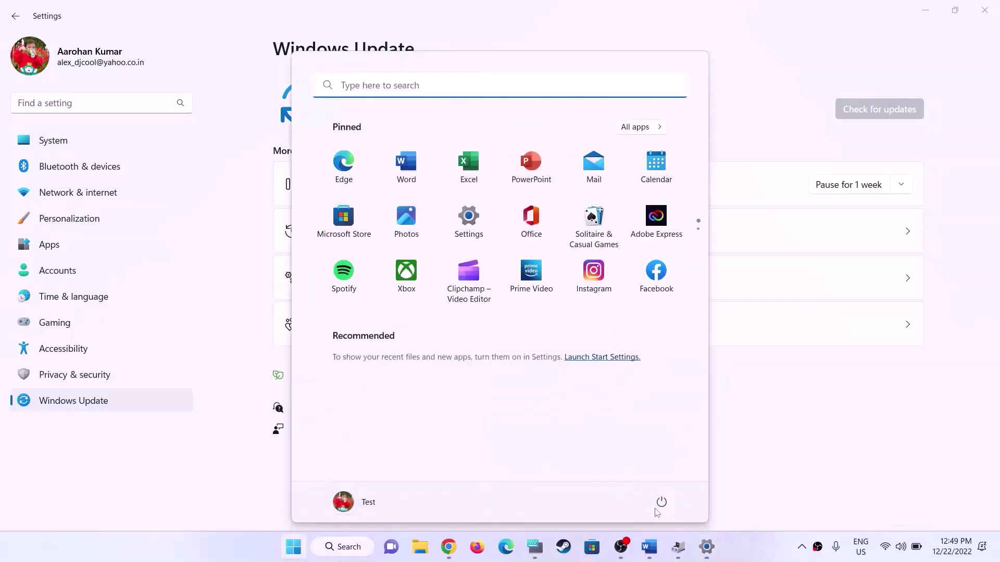
pyautogui.click(660, 503)
pyautogui.click(969, 246)
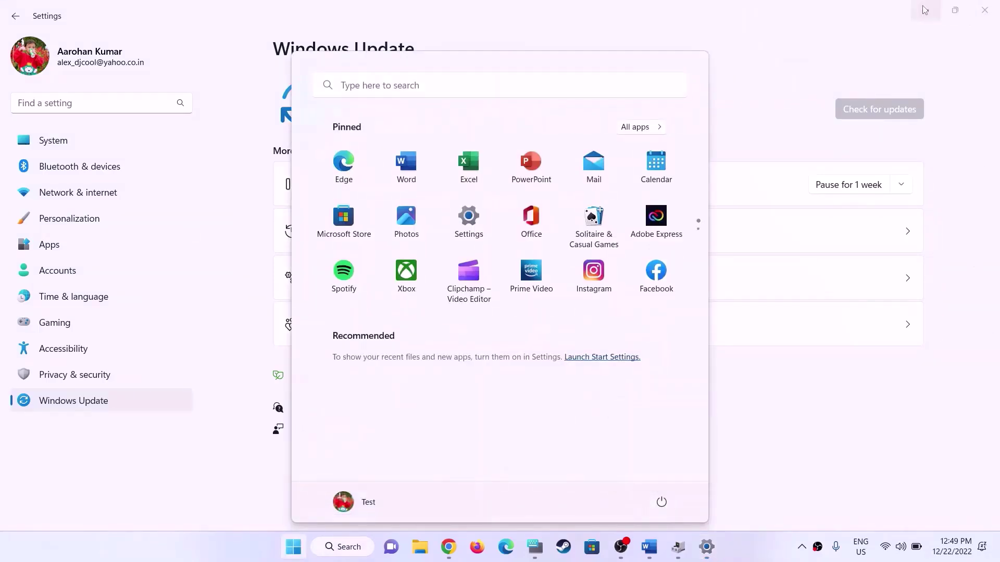
pyautogui.click(813, 40)
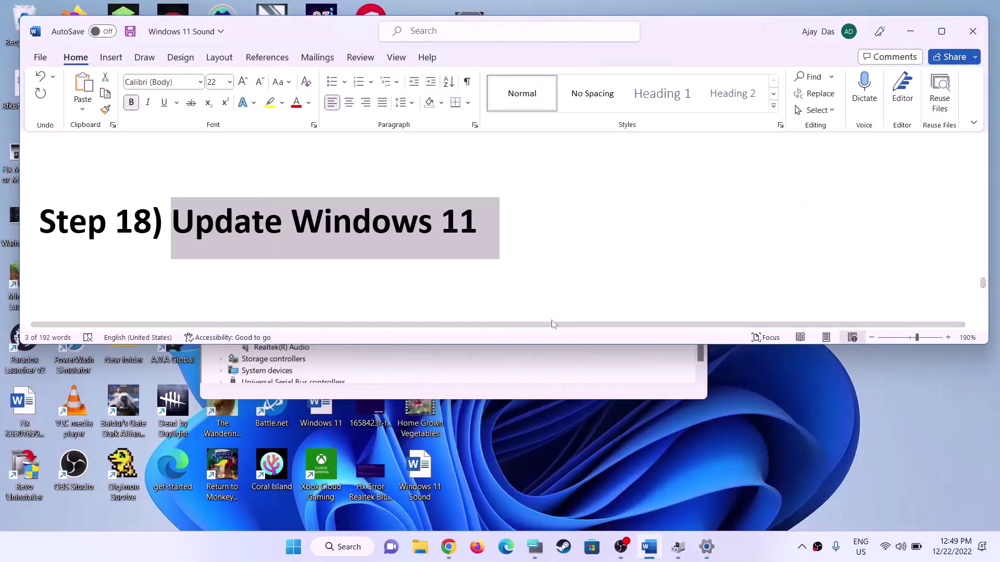
# - Copy "System restore" from Step 19 of the Word document, search Windows for it, and open Create a restore point
pyautogui.scroll(-2, 460, 249)
pyautogui.moveTo(221, 225); pyautogui.dragTo(365, 226)
pyautogui.hotkey('ctrl', 'c')
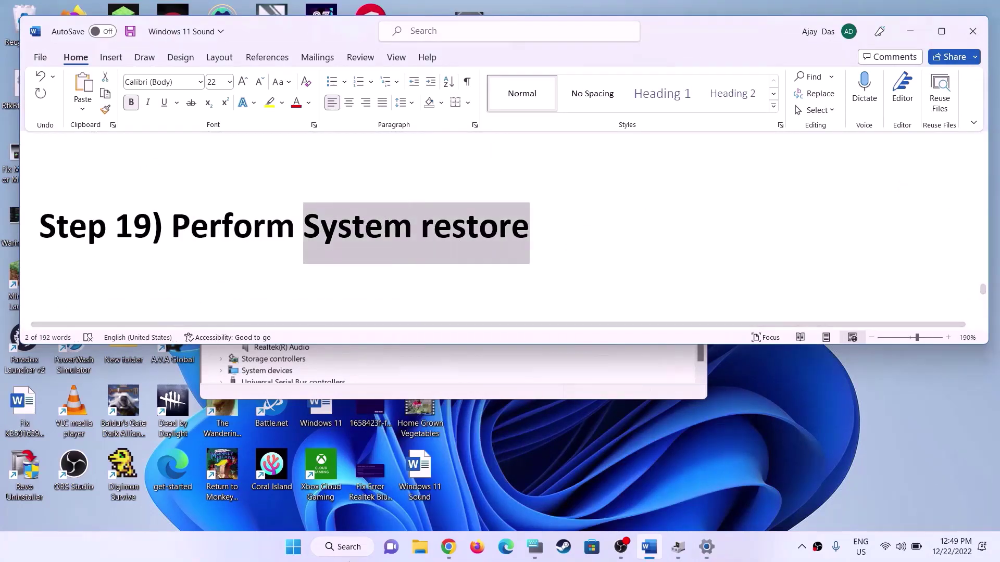
pyautogui.click(294, 548)
pyautogui.hotkey('ctrl', 'v')
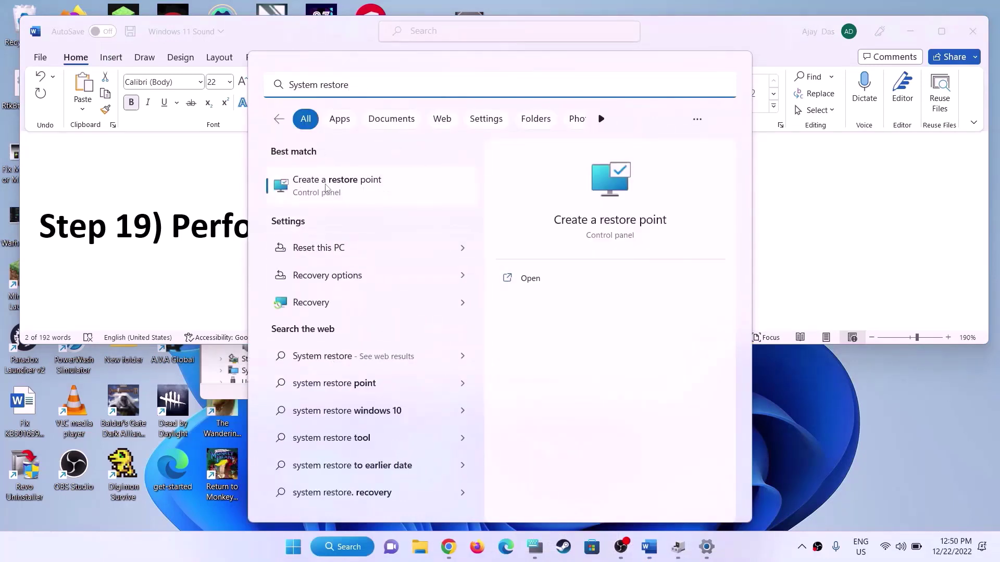
pyautogui.click(367, 190)
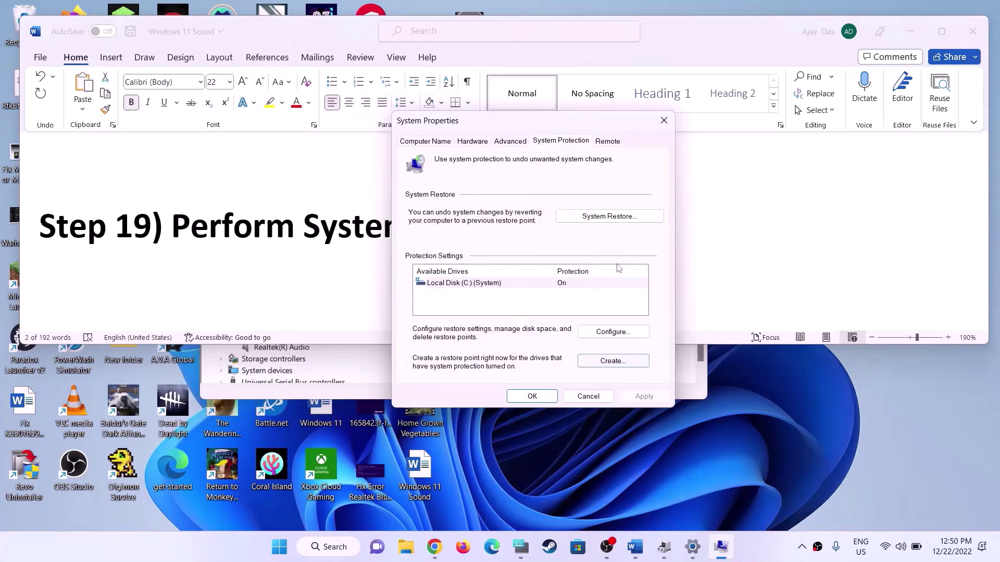
# - Start System Restore, select the 12/19/2022 10:33:32 AM EA app restore point, and advance to the restore point confirmation
pyautogui.click(614, 217)
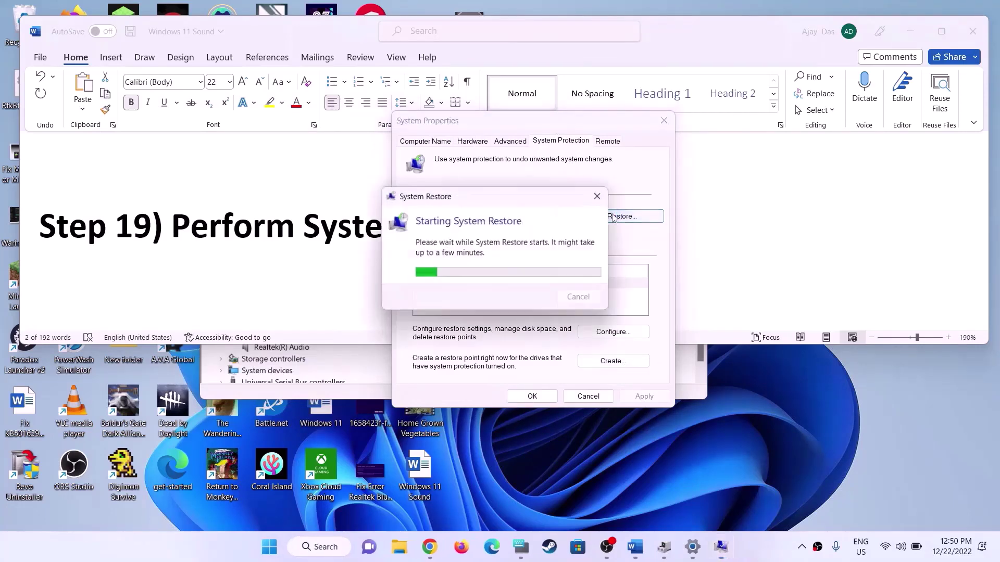
pyautogui.click(587, 412)
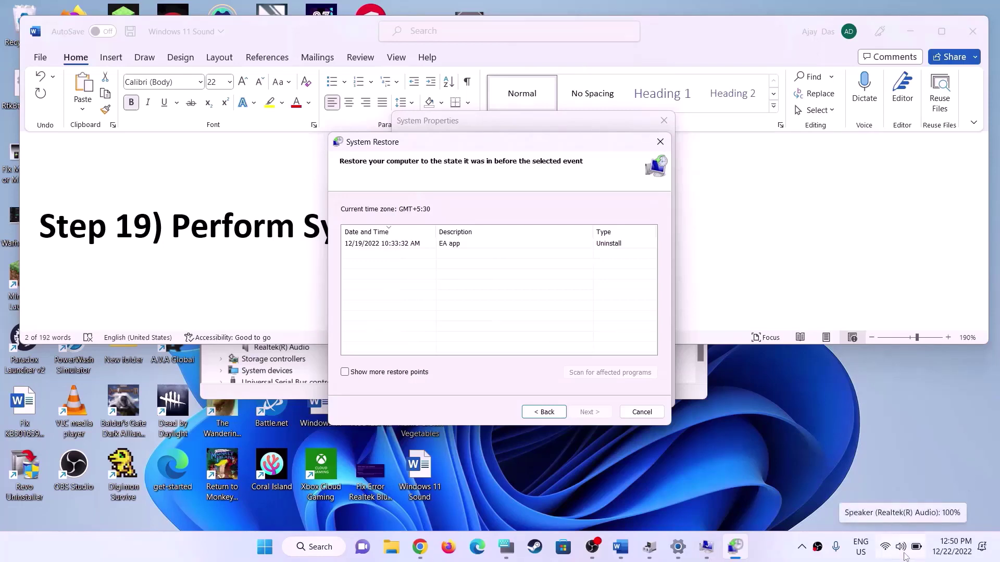
pyautogui.click(413, 245)
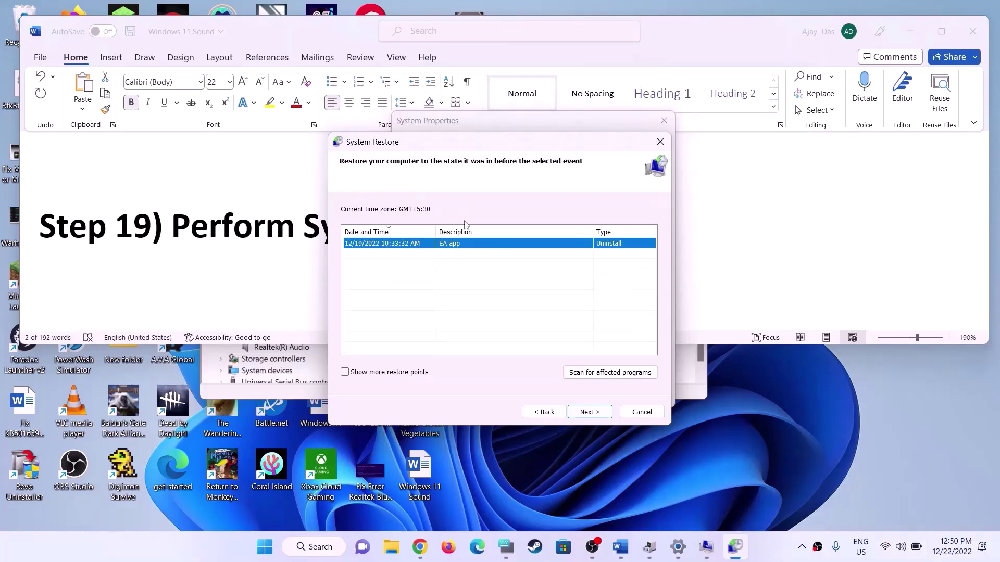
pyautogui.click(597, 411)
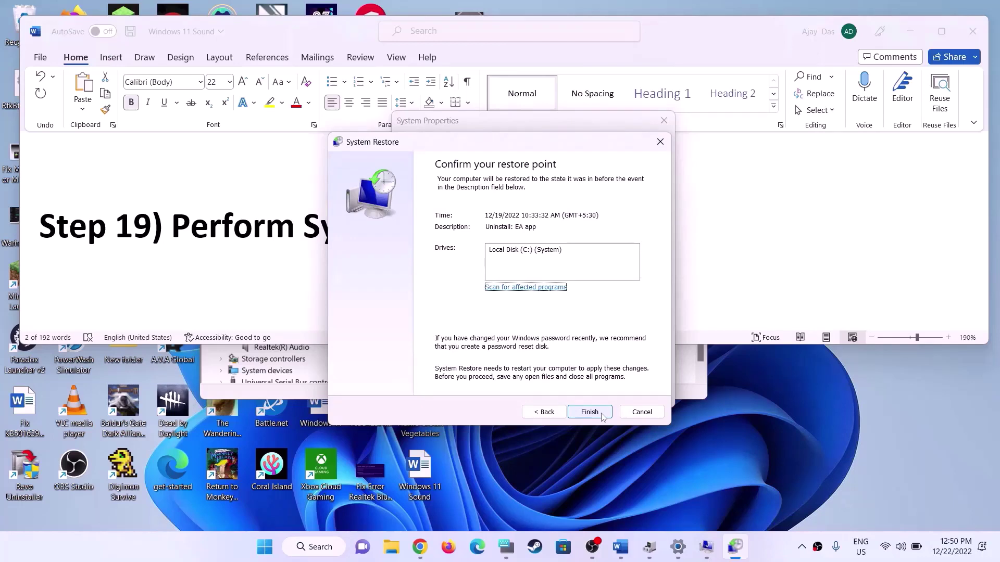
# - Return to the Word document and highlight "System restore" in Step 19
pyautogui.moveTo(768, 262); pyautogui.dragTo(301, 227)
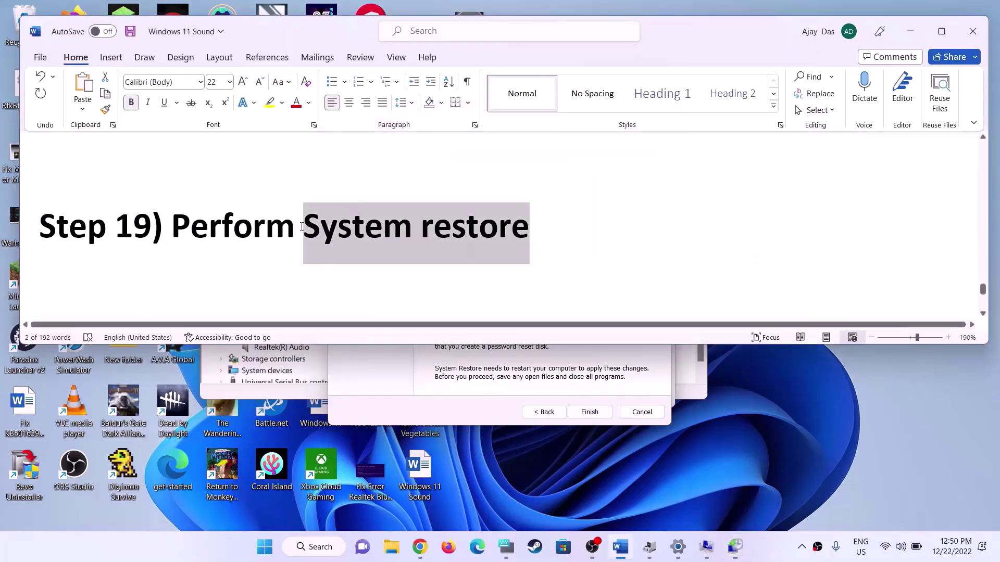
pyautogui.click(551, 227)
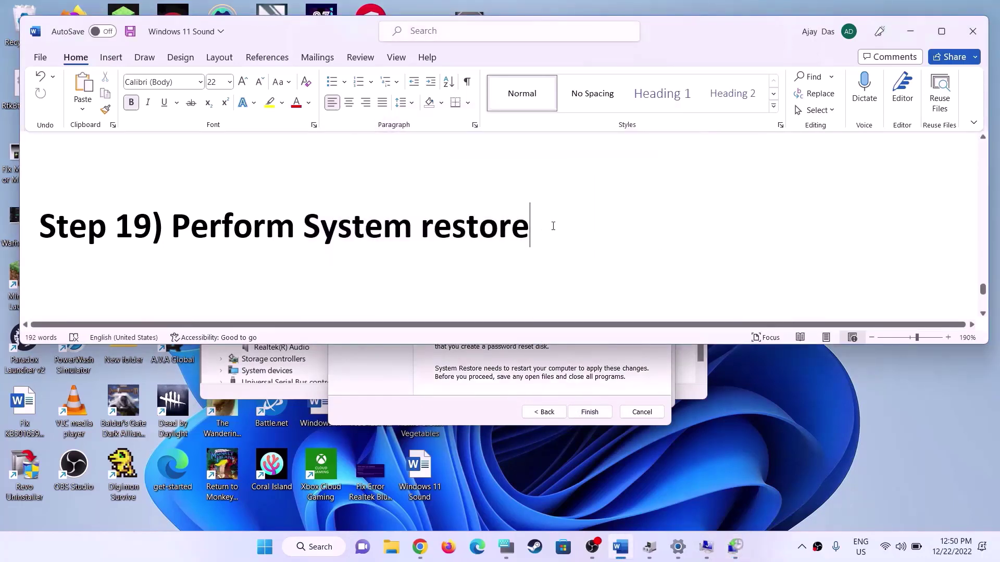
pyautogui.moveTo(551, 227); pyautogui.dragTo(308, 233)
# - Go to Step 20 of the Word document and highlight its Reset PC text and the data backup warning
pyautogui.scroll(-3, 415, 279)
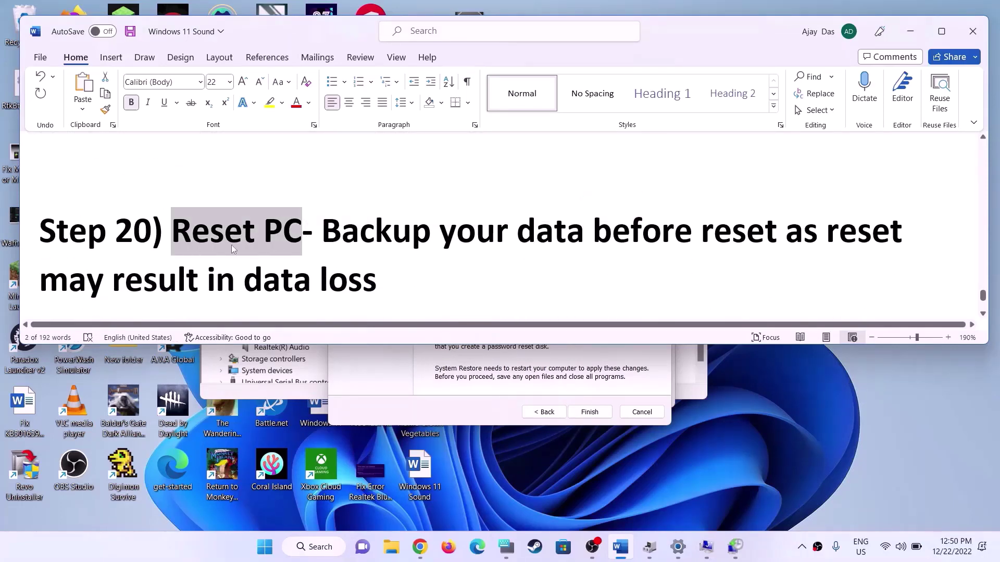
pyautogui.moveTo(319, 232); pyautogui.dragTo(357, 270)
pyautogui.click(832, 283)
pyautogui.moveTo(374, 229); pyautogui.dragTo(686, 235)
pyautogui.moveTo(420, 279); pyautogui.dragTo(143, 283)
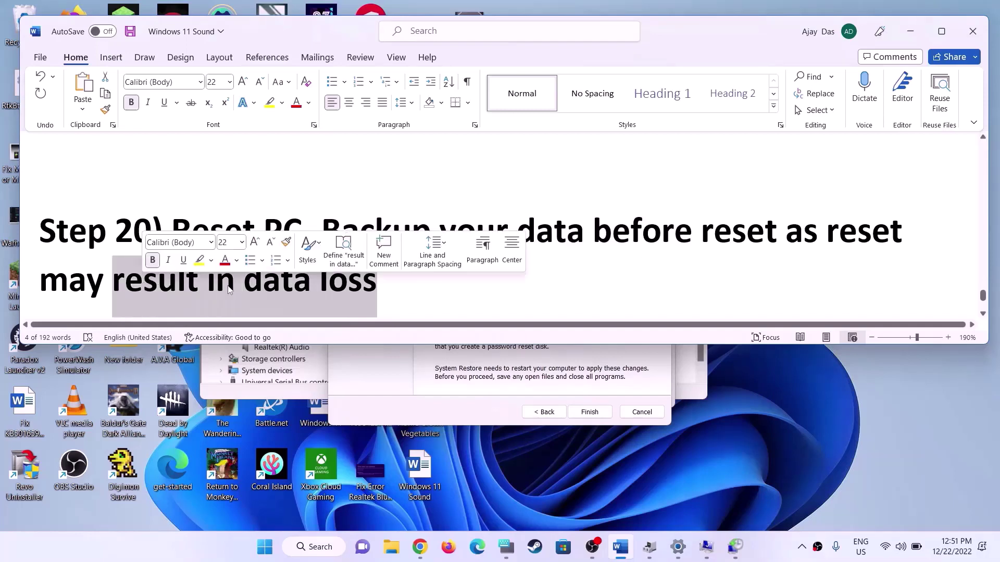
# - Open the Recovery page in Windows Settings by way of the Windows Update advanced options
pyautogui.click(265, 552)
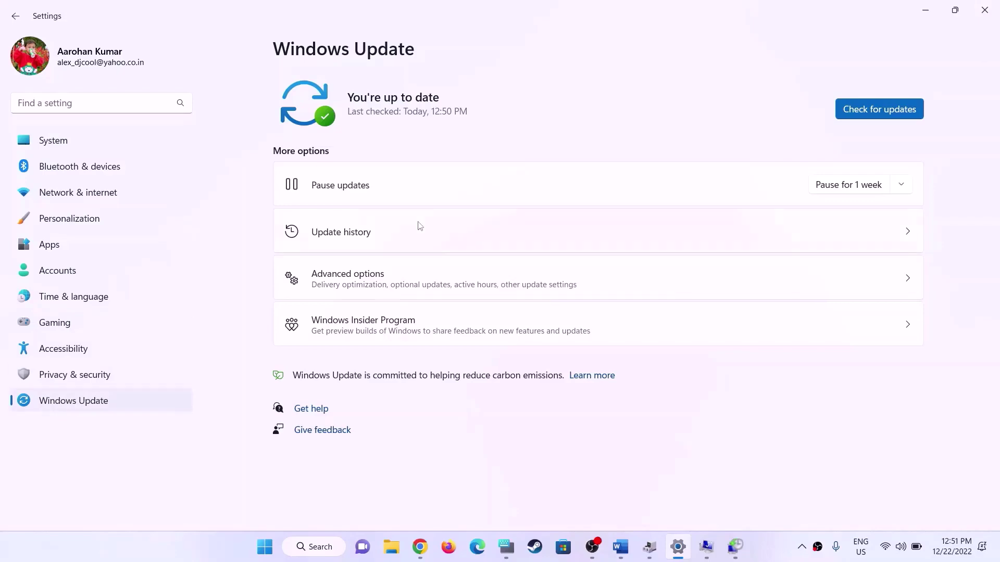
pyautogui.click(357, 280)
pyautogui.scroll(-3, 366, 282)
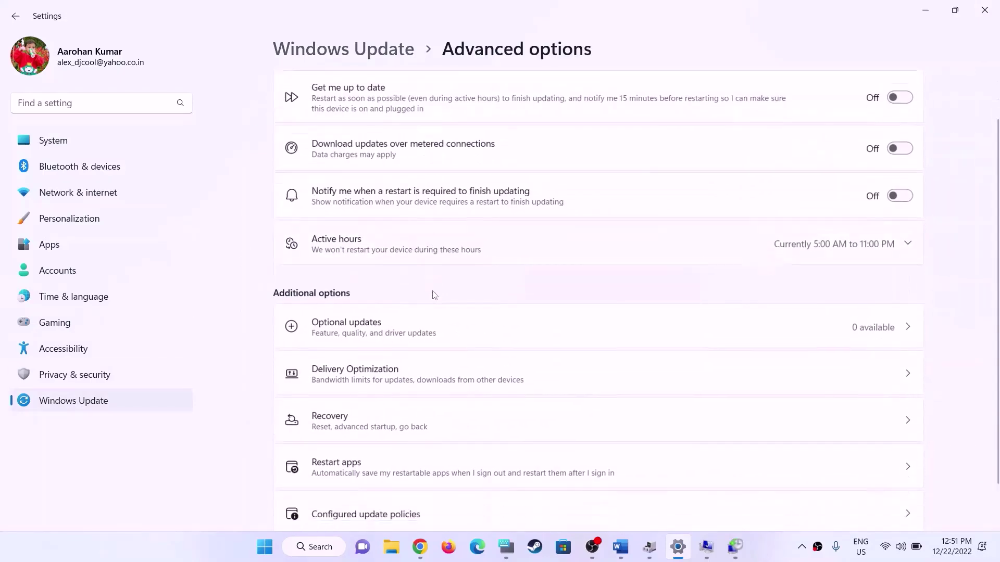
pyautogui.click(347, 380)
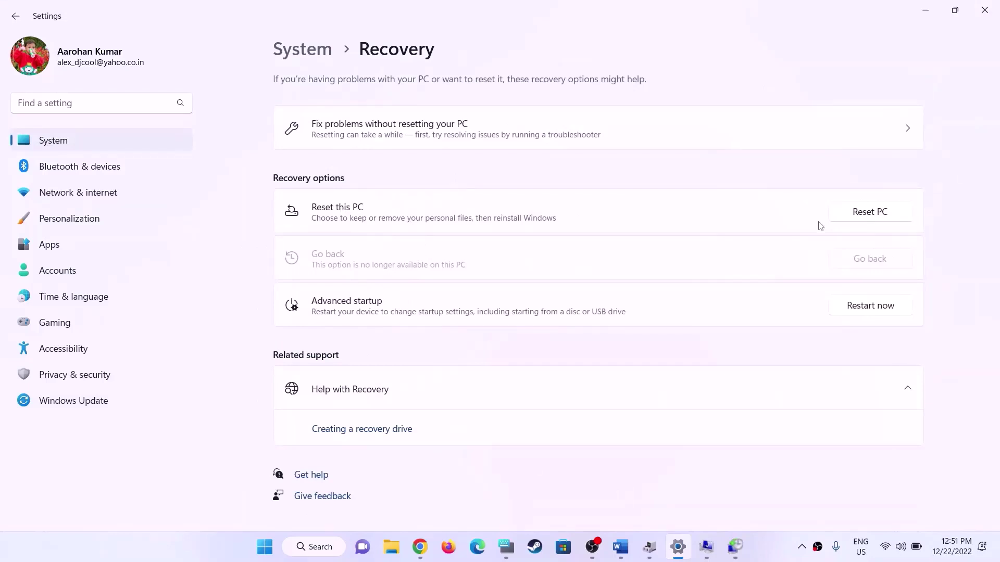
# - Start Reset this PC with Keep my files and Local reinstall, and cancel the reset at Additional settings
pyautogui.click(850, 215)
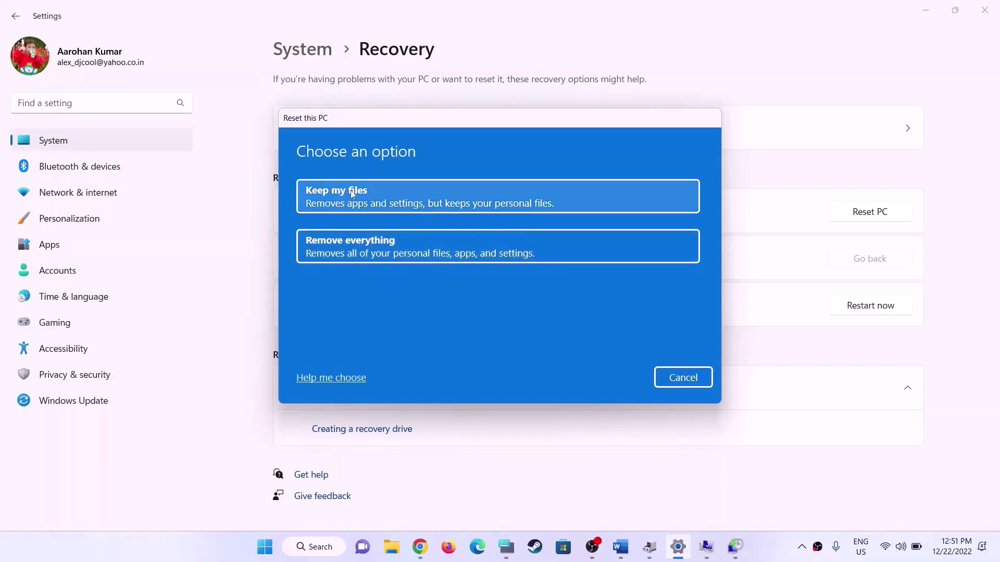
pyautogui.click(382, 195)
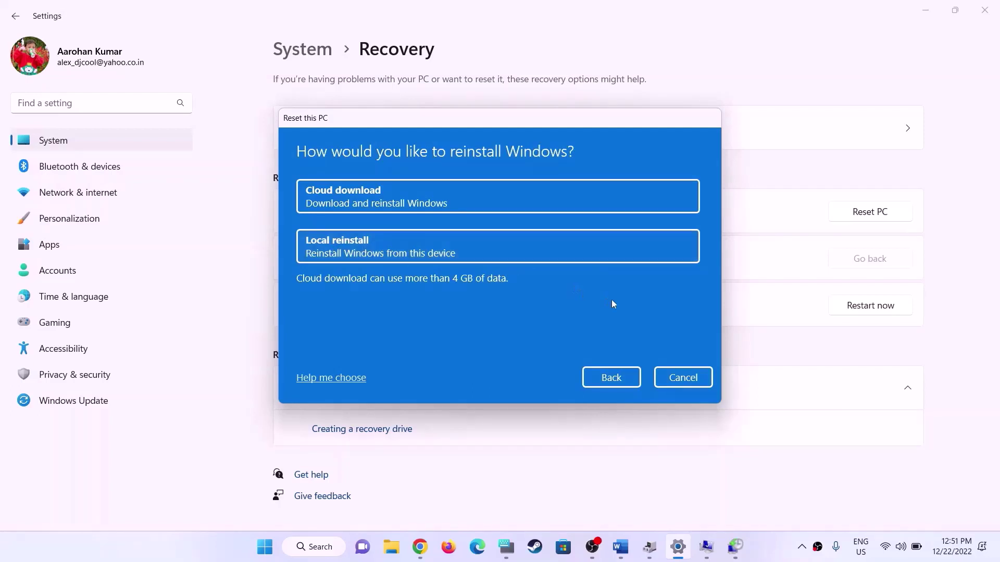
pyautogui.click(386, 236)
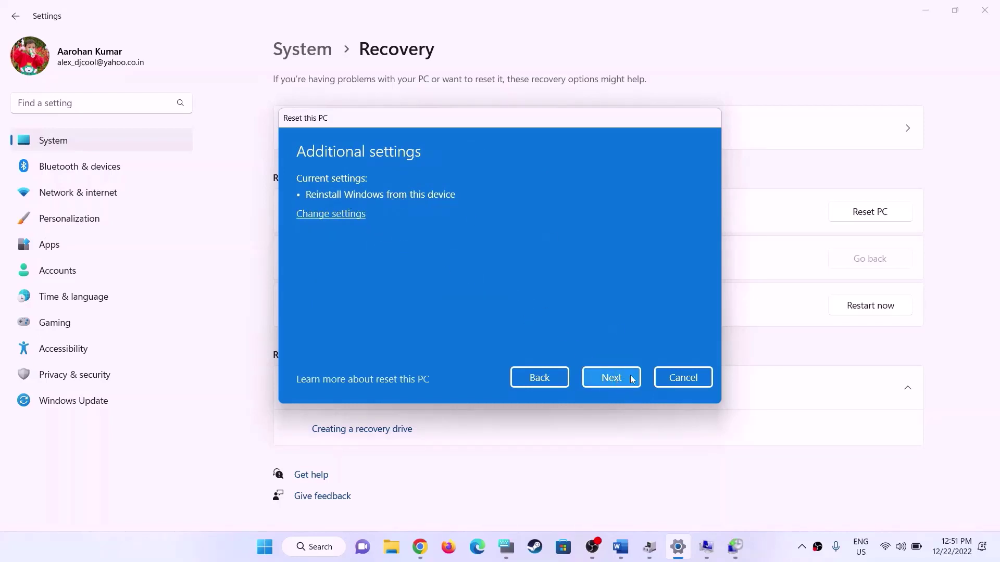
pyautogui.click(694, 383)
pyautogui.moveTo(691, 560)
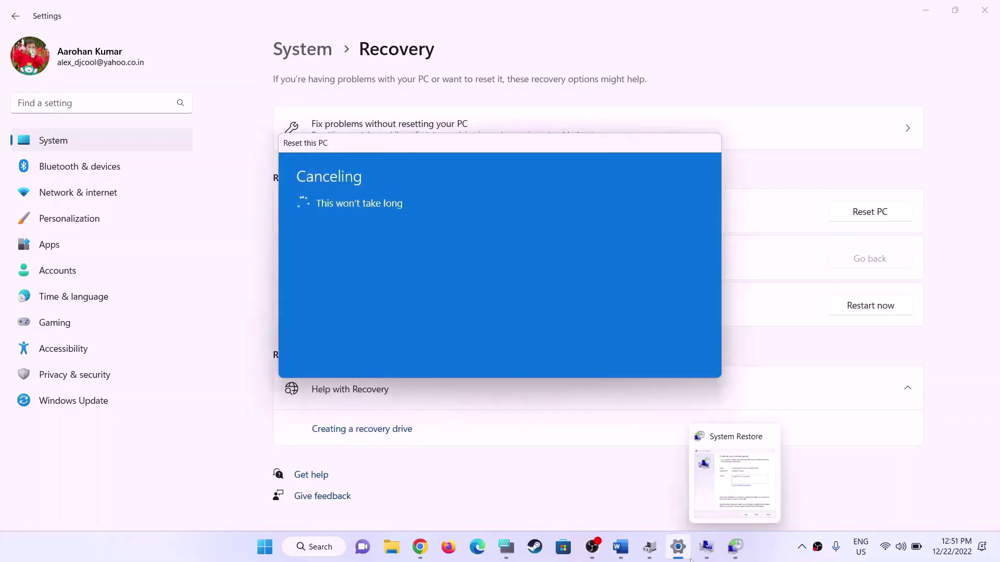
# - Return to the Word document and highlight the full Step 20 text and "Run hardware test for Audio" in Step 21
pyautogui.click(621, 547)
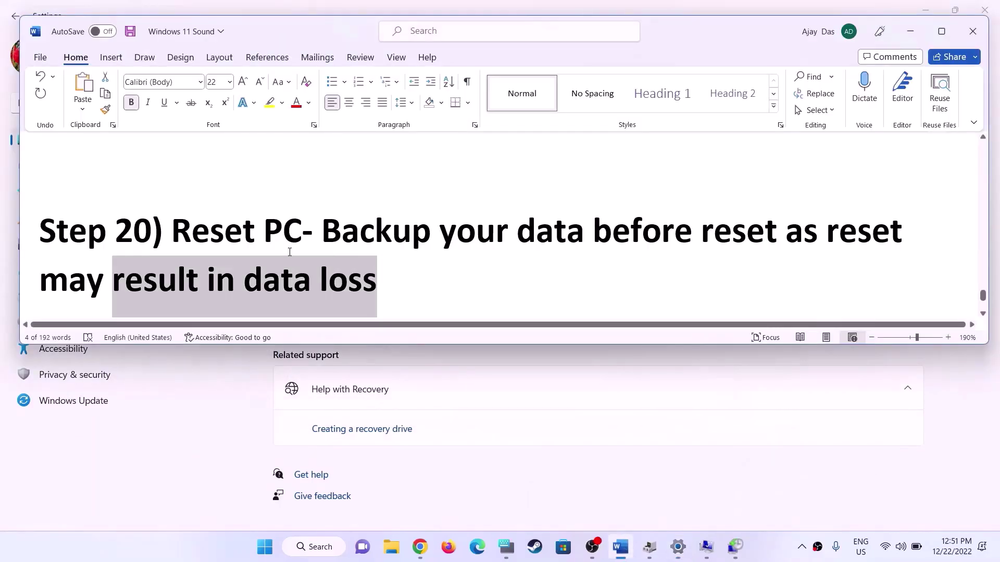
pyautogui.moveTo(388, 284); pyautogui.dragTo(172, 232)
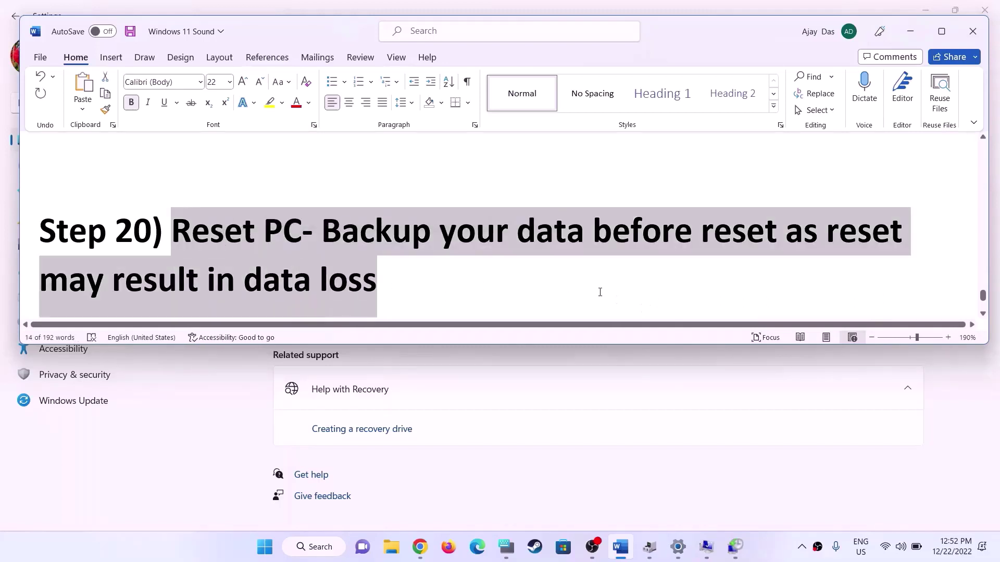
pyautogui.scroll(-1, 445, 257)
pyautogui.scroll(-1, 445, 258)
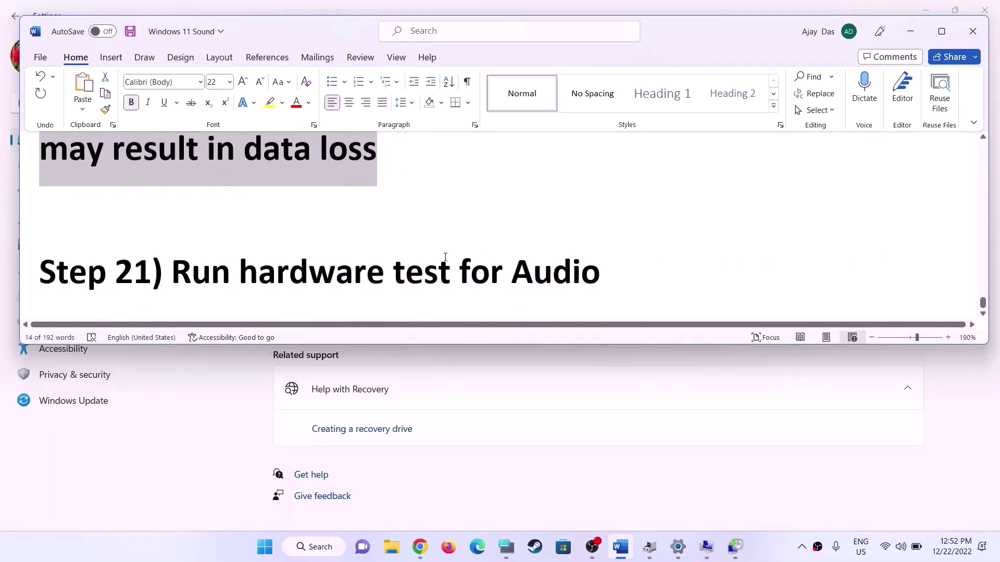
pyautogui.moveTo(179, 271); pyautogui.dragTo(582, 278)
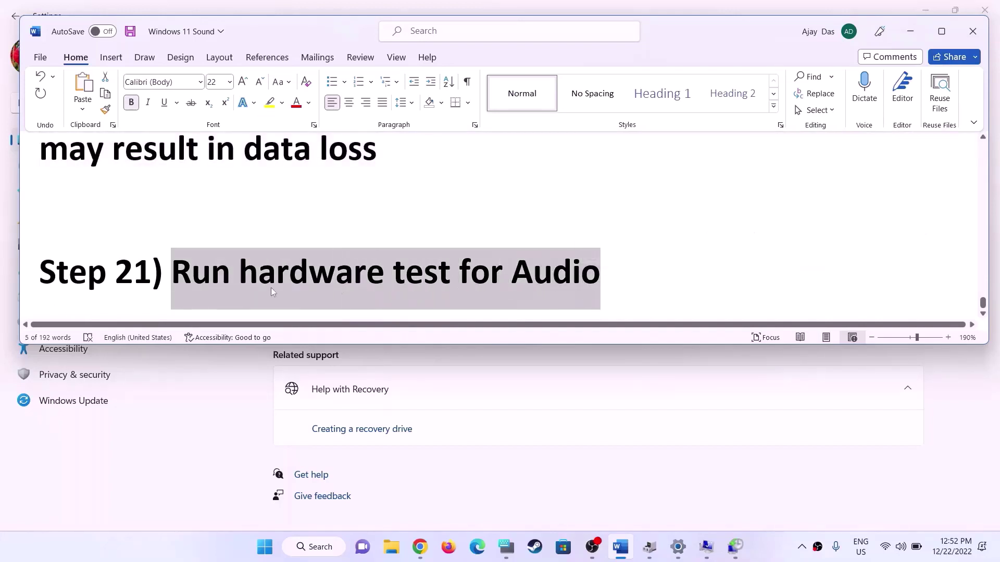
pyautogui.click(211, 272)
pyautogui.moveTo(175, 272); pyautogui.dragTo(599, 276)
pyautogui.click(202, 281)
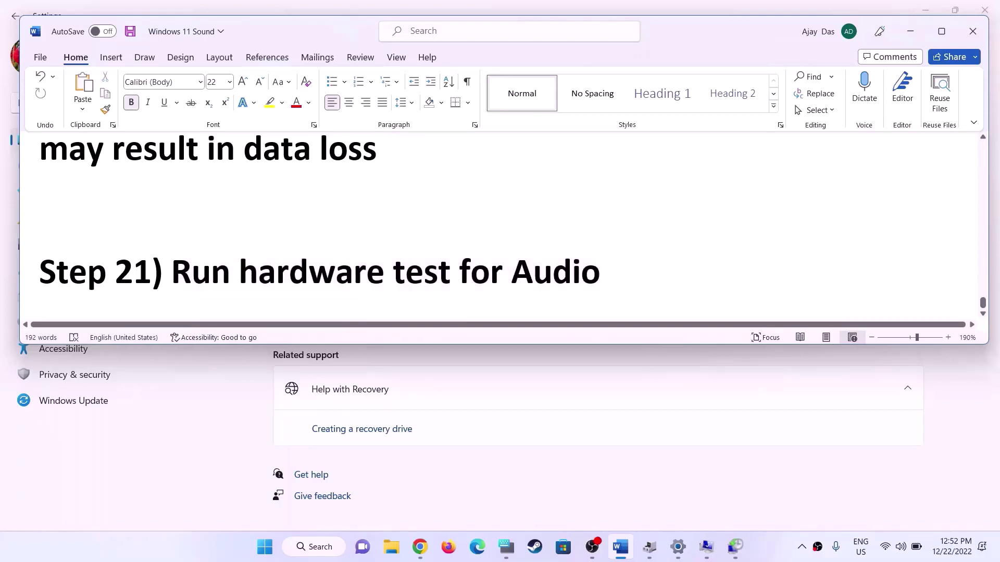
pyautogui.moveTo(172, 276); pyautogui.dragTo(607, 268)
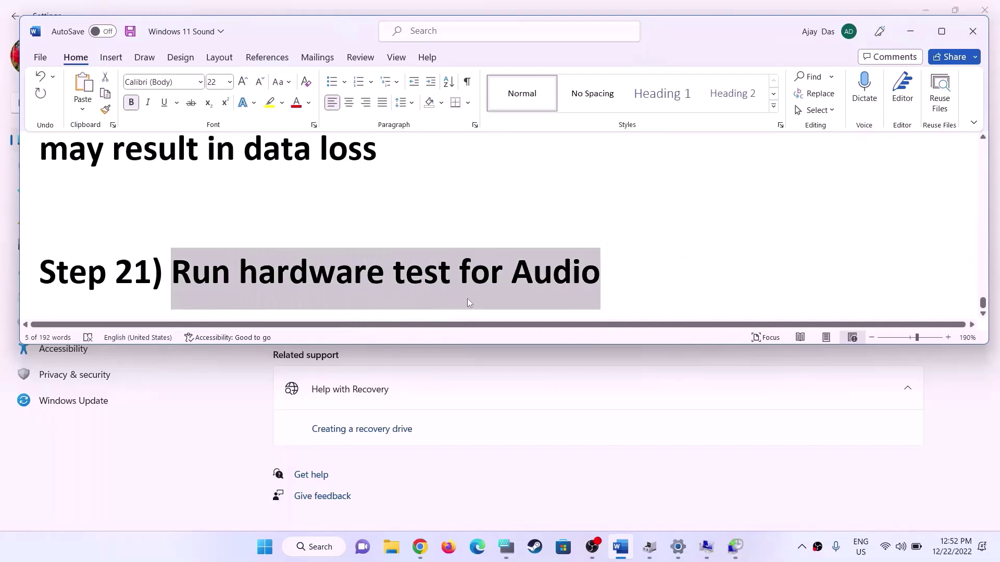